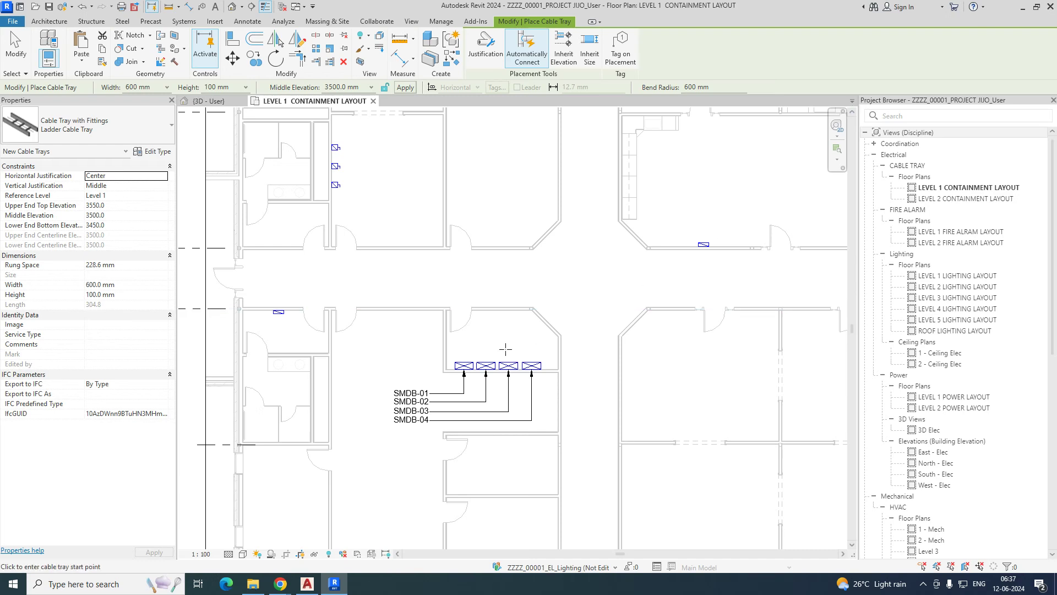
Exit the Cable Tray tool and switch to the {3D - User} view of the four SMDB boards.
scroll(501, 358, "up", 6)
scroll(508, 325, "down", 4)
scroll(495, 331, "up", 1)
scroll(474, 341, "down", 5)
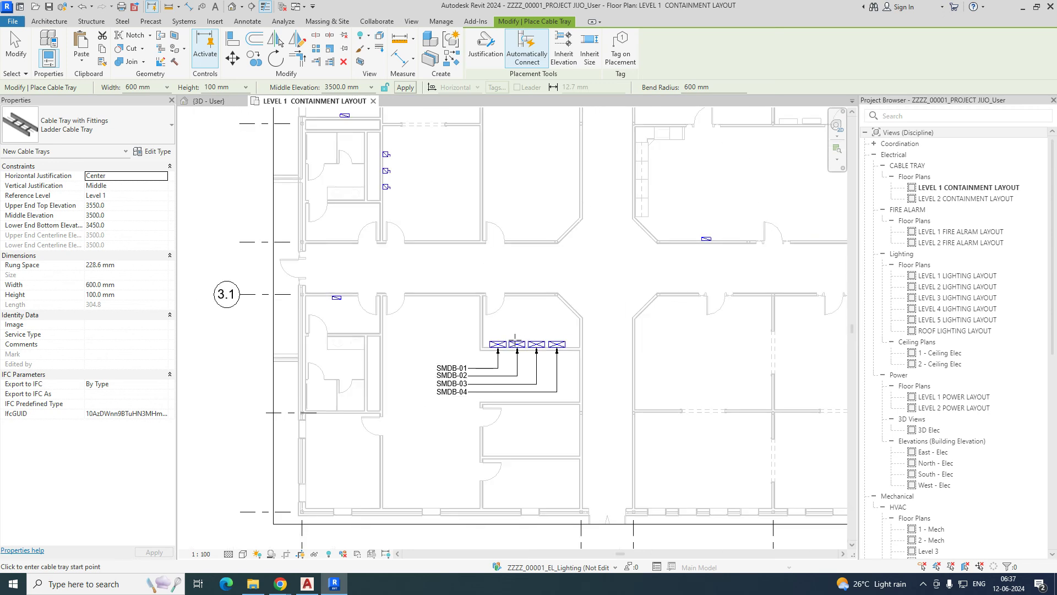
scroll(481, 326, "up", 4)
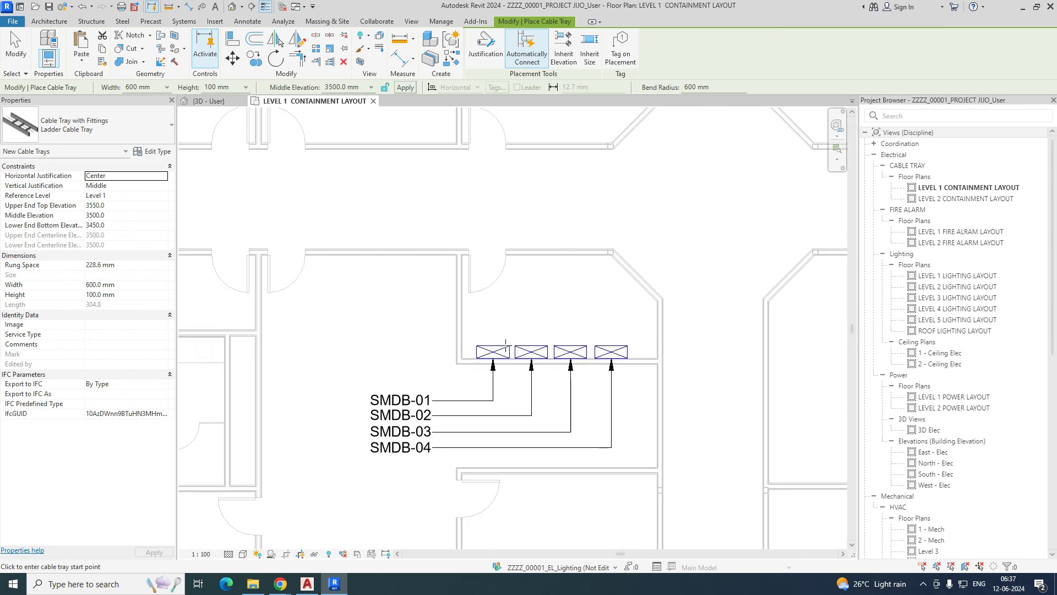
scroll(473, 320, "down", 4)
scroll(385, 231, "up", 4)
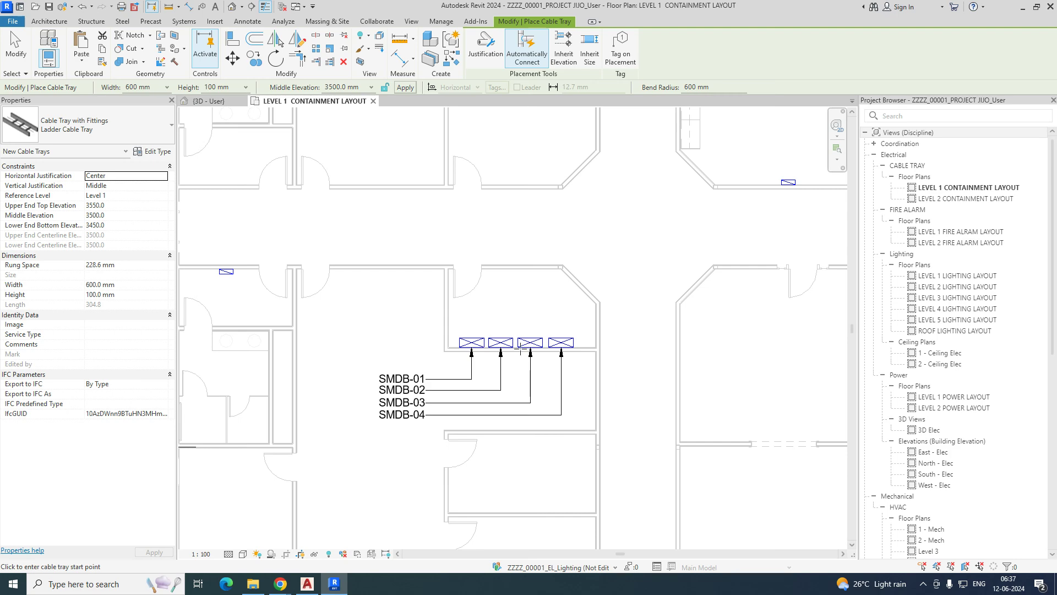
key("Escape")
key("Escape")
left_click(208, 100)
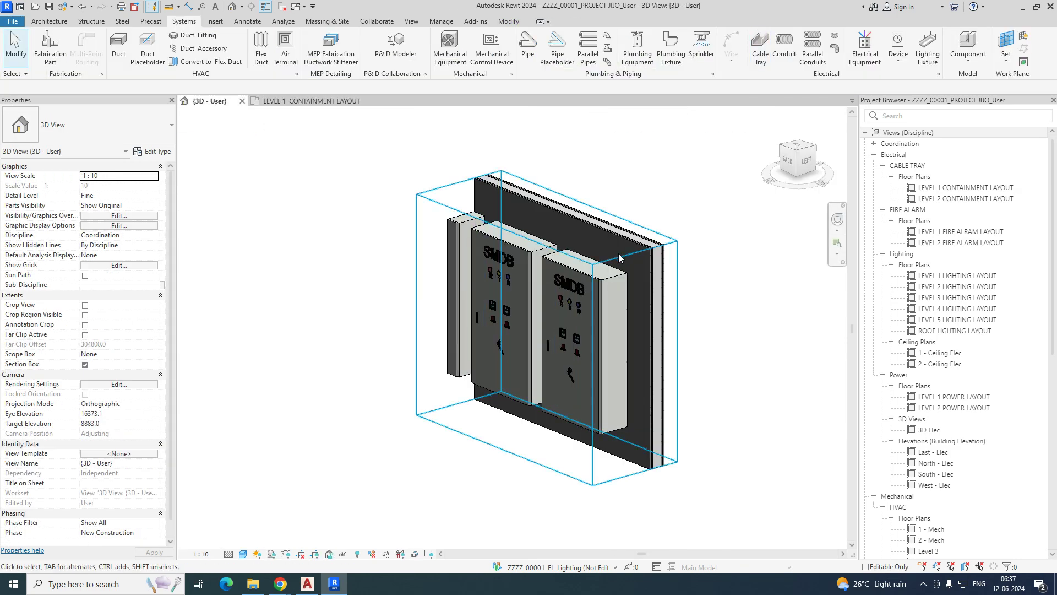
Drag the section box's left side outward so it encloses all four SMDB panels.
left_click(610, 274)
scroll(610, 274, "down", 3)
left_click_drag(512, 291, 329, 215)
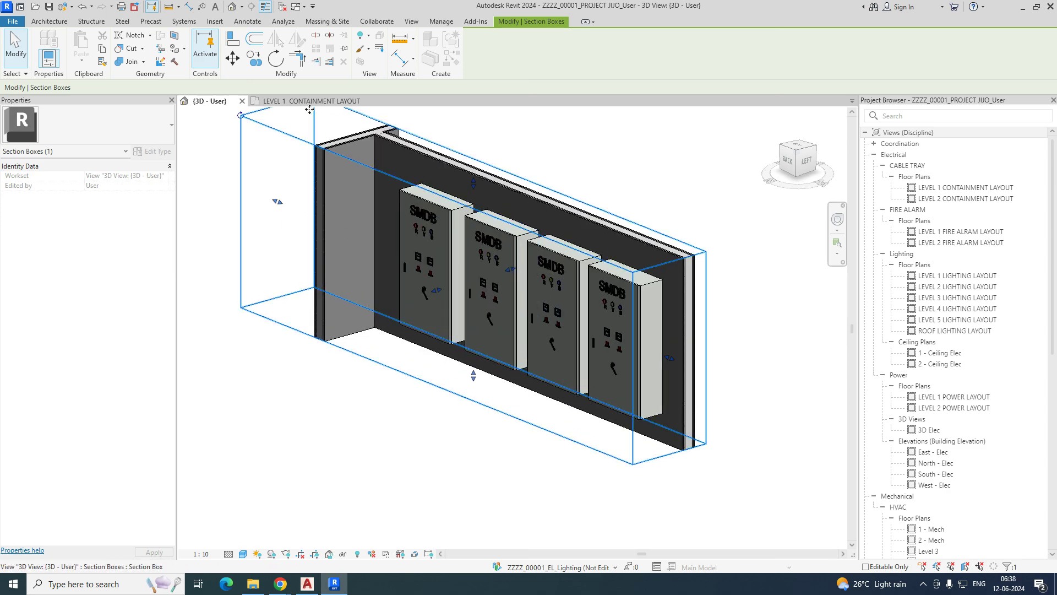
Return to the LEVEL 1 CONTAINMENT LAYOUT plan and zoom in on SMDB-01 to SMDB-04.
left_click(309, 100)
scroll(428, 321, "down", 4)
left_click(498, 283)
scroll(502, 283, "down", 2)
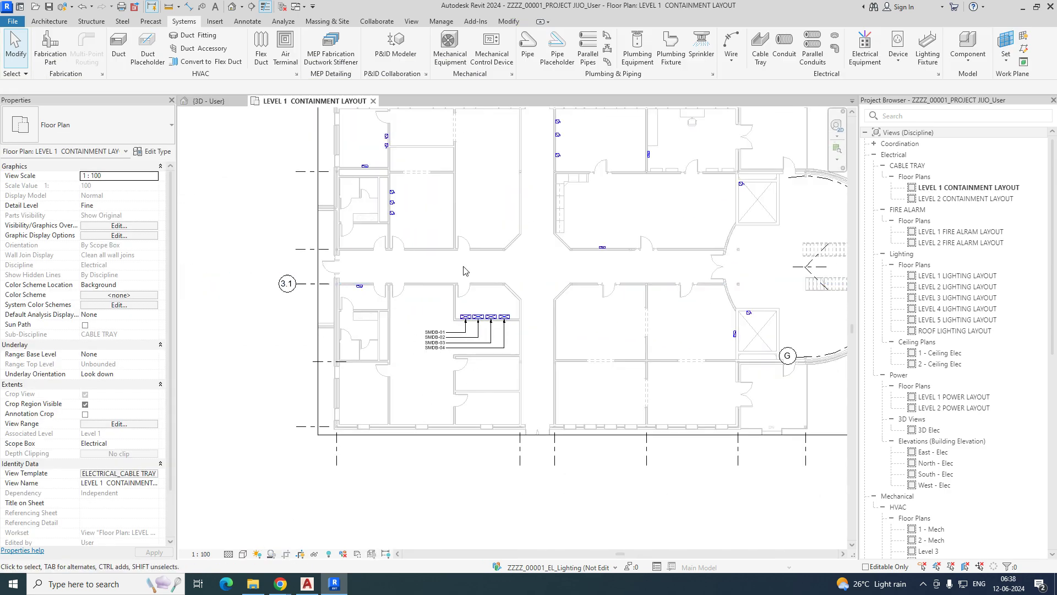
middle_click_drag(443, 259, 441, 352)
scroll(395, 245, "up", 1)
middle_click_drag(555, 303, 512, 252)
scroll(544, 182, "up", 3)
middle_click_drag(528, 142, 524, 148)
scroll(522, 205, "down", 4)
scroll(458, 283, "up", 4)
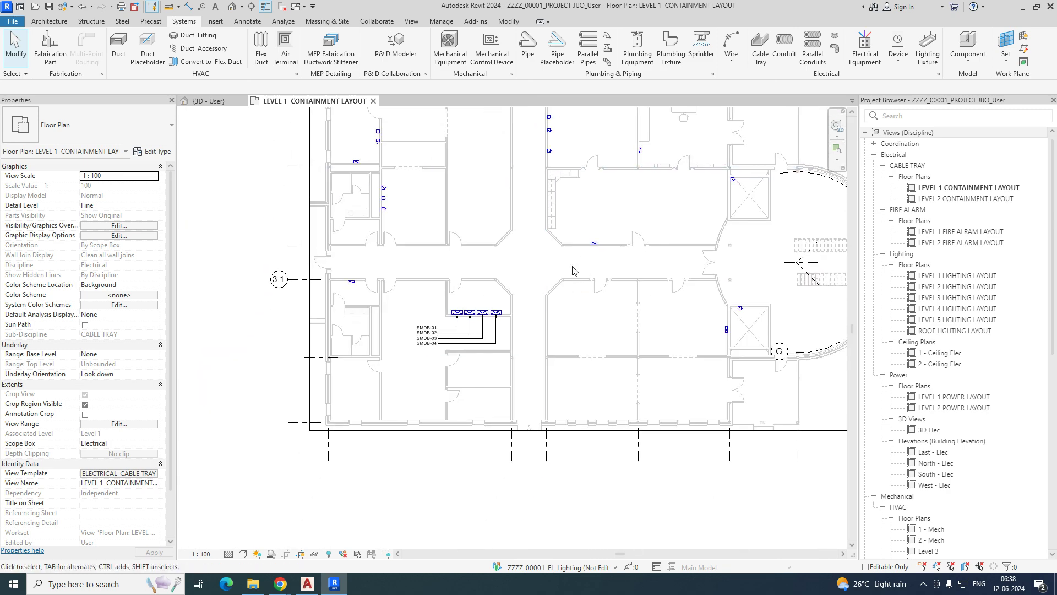
scroll(459, 287, "up", 3)
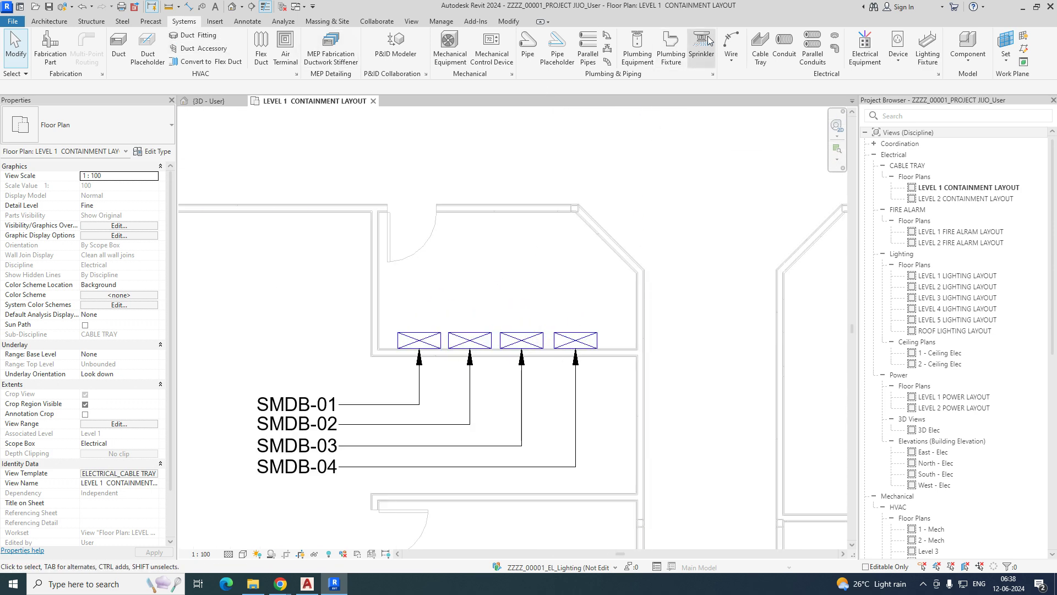
left_click(760, 53)
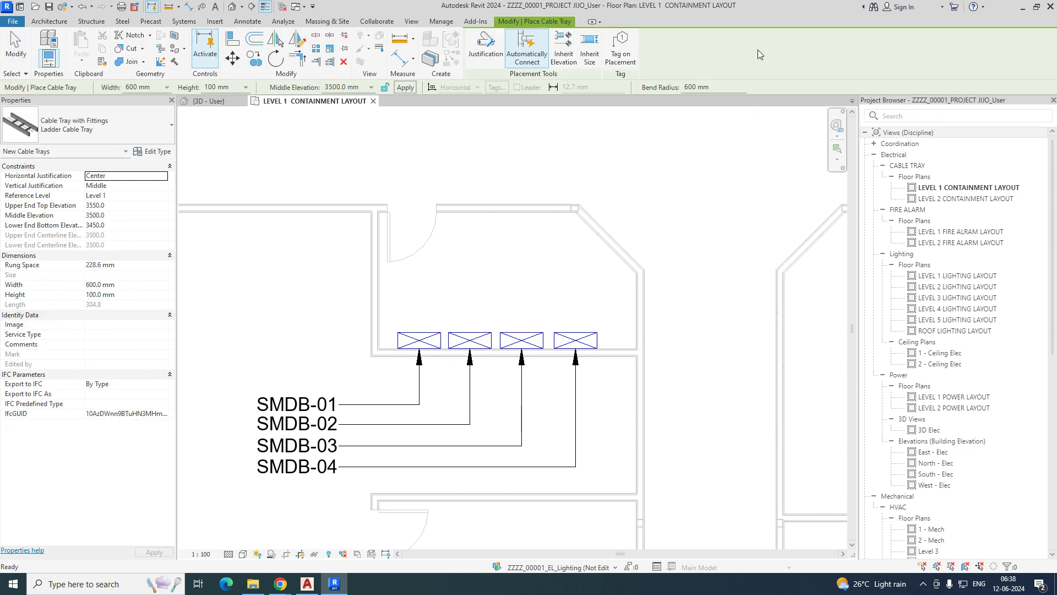
Choose the Ladder Cable Tray type at 450 mm width and 100 mm height.
left_click(102, 128)
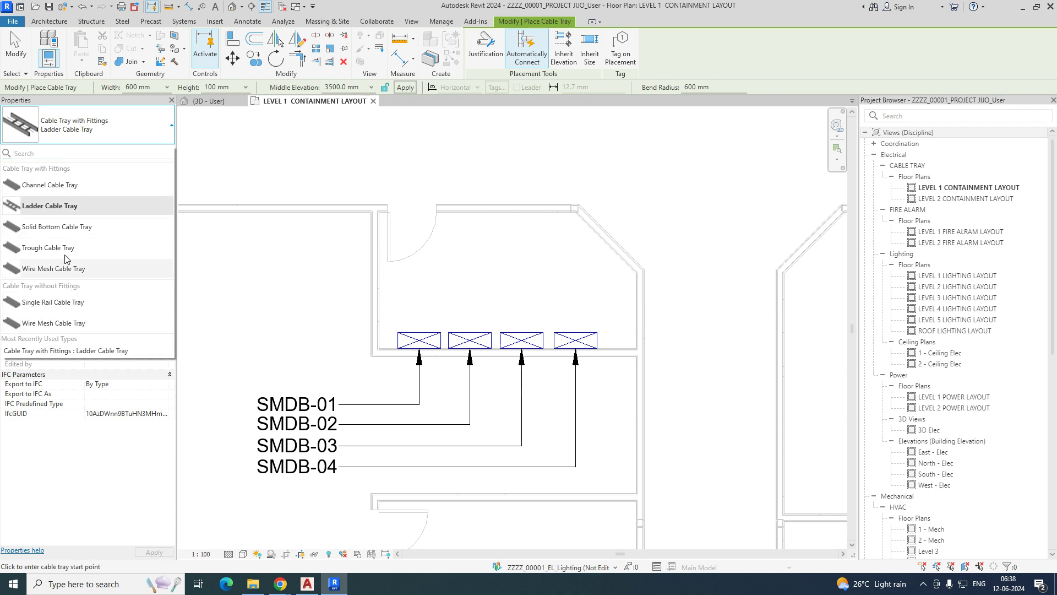
left_click(51, 207)
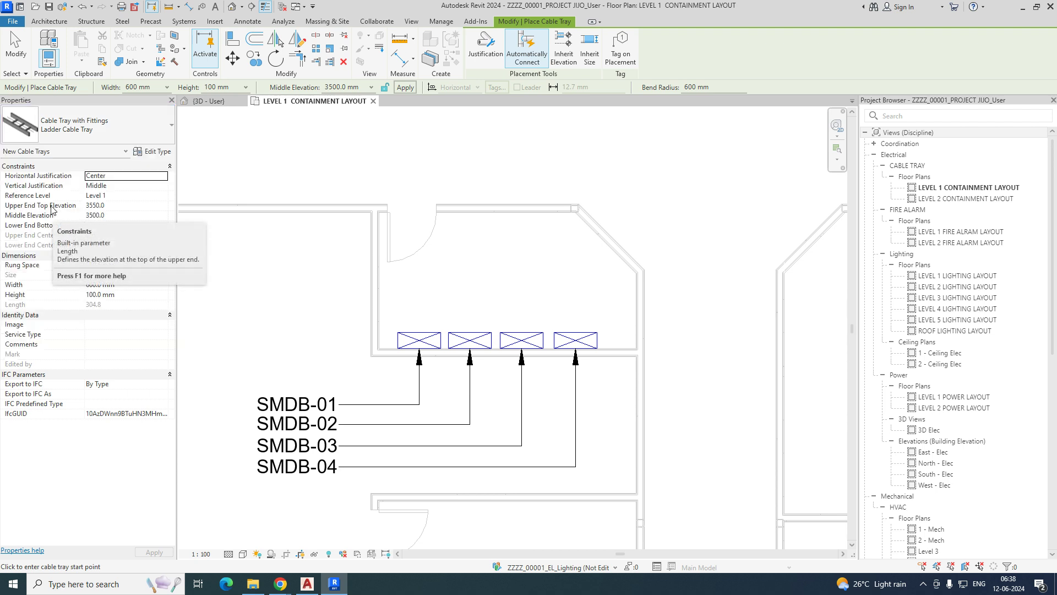
left_click(165, 88)
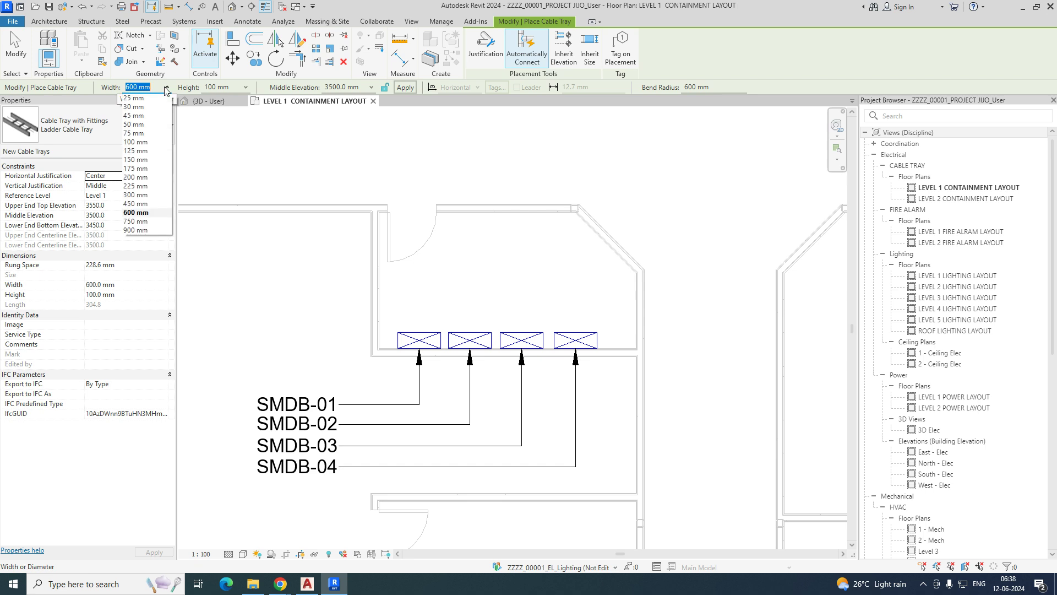
left_click(137, 204)
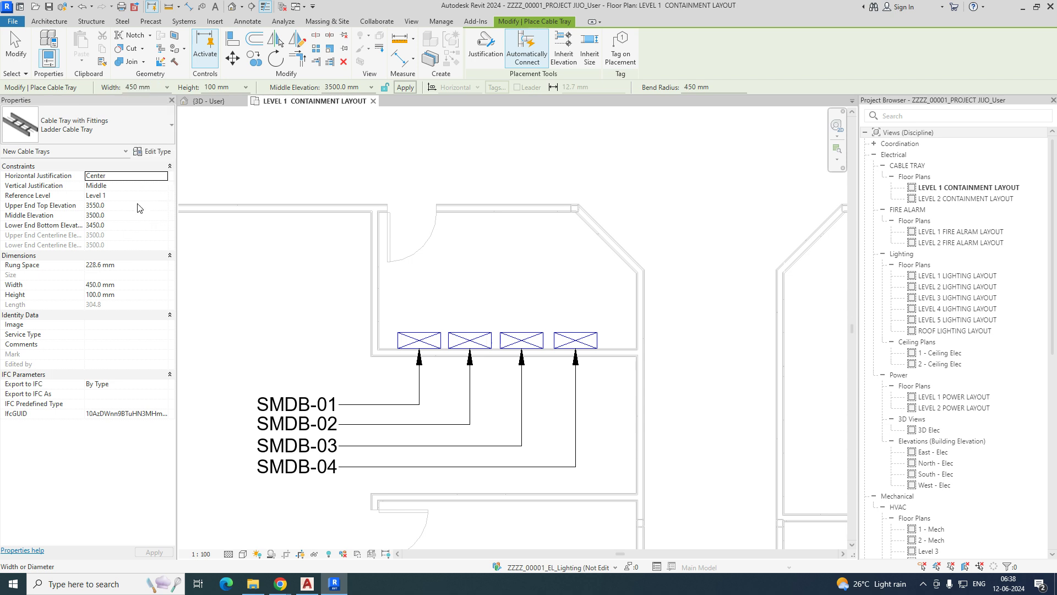
left_click(243, 88)
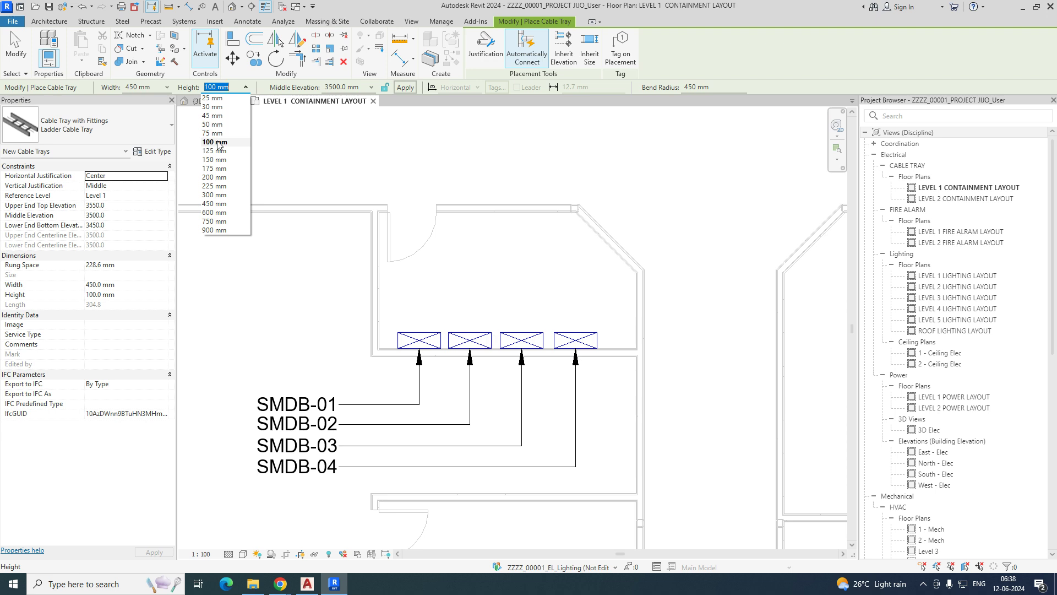
left_click(215, 142)
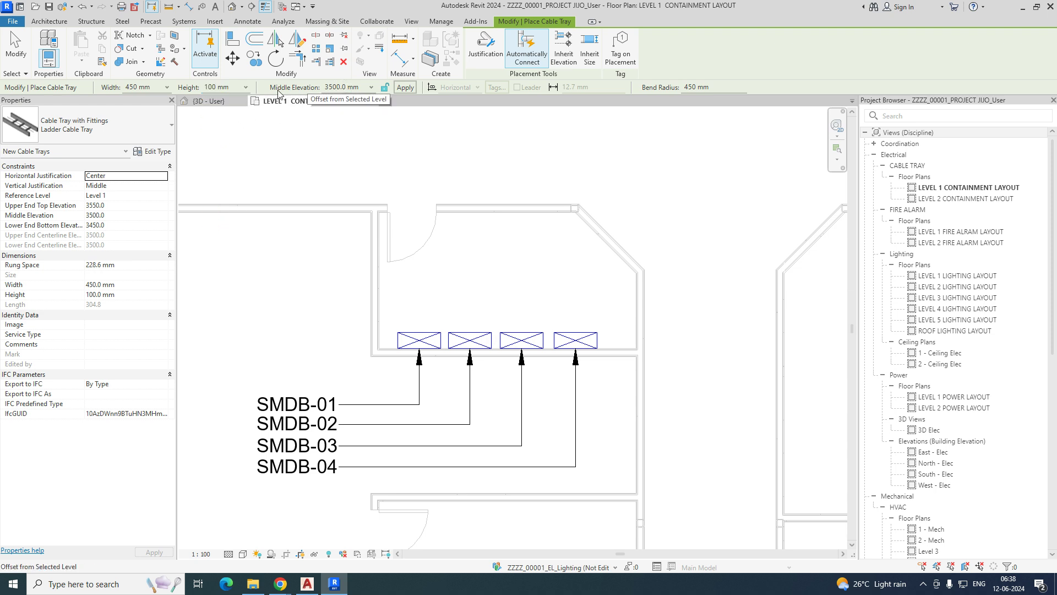
Set the tray's middle elevation to 3750 mm.
left_click(372, 88)
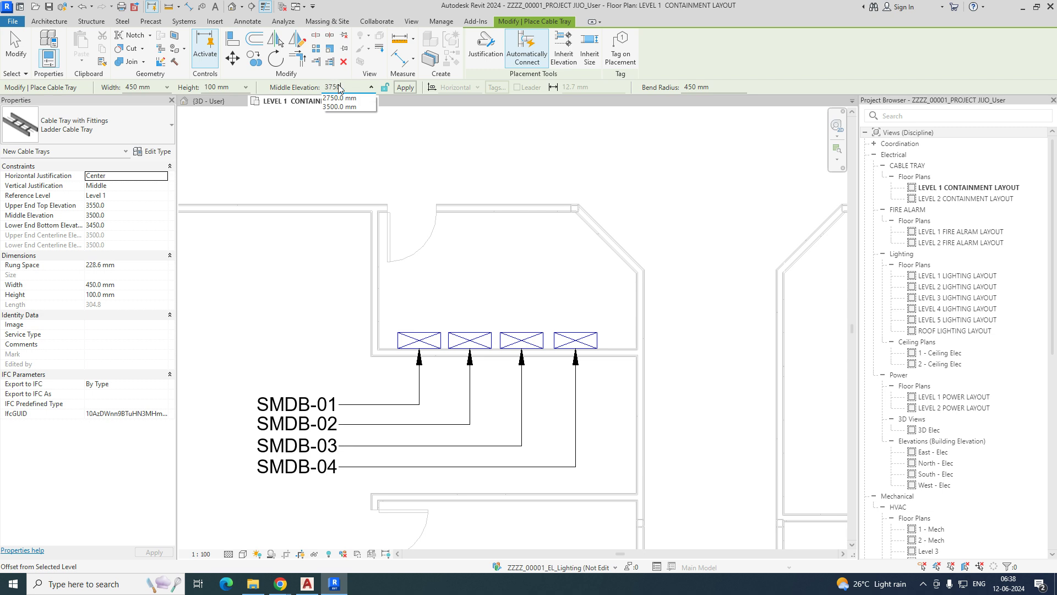
type("3750")
key("Return")
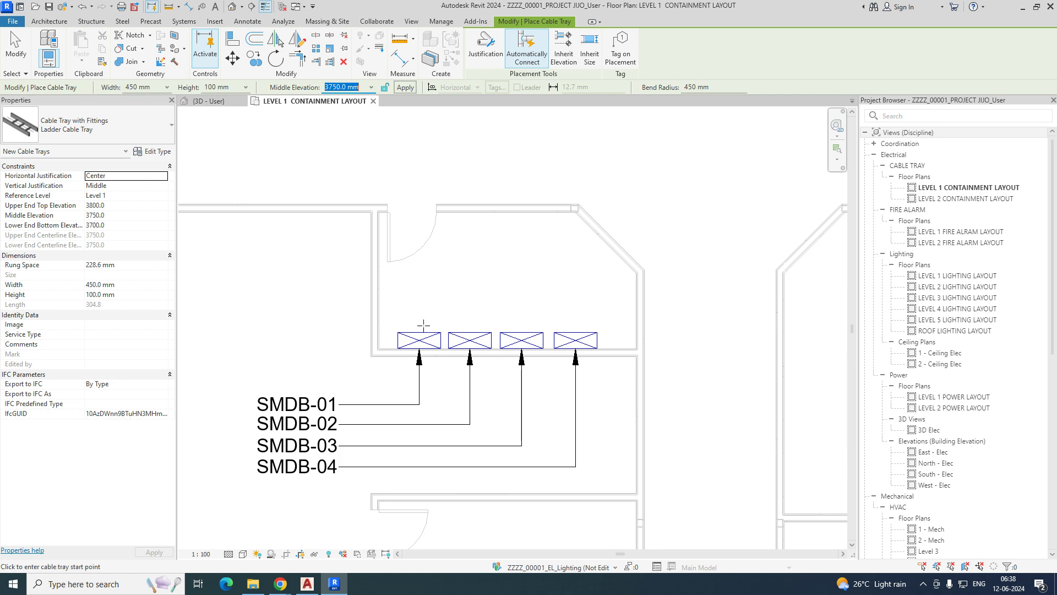
scroll(418, 335, "up", 2)
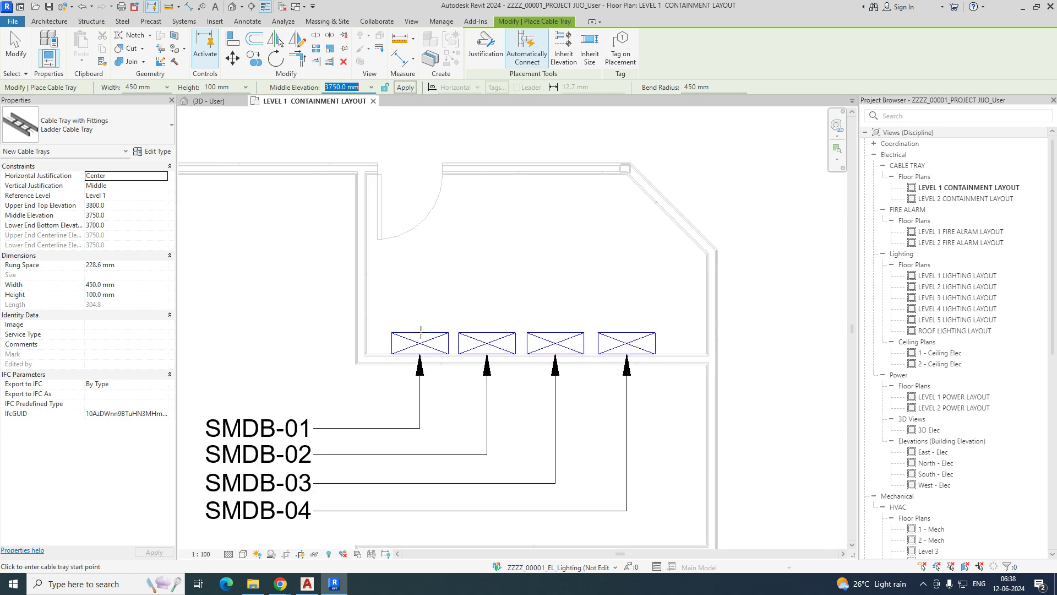
Draw the first straight ladder tray run upward from SMDB-01 at 3750 mm.
scroll(419, 330, "down", 4)
scroll(300, 147, "up", 4)
scroll(312, 155, "down", 2)
middle_click_drag(339, 166, 348, 269)
middle_click_drag(392, 320, 391, 232)
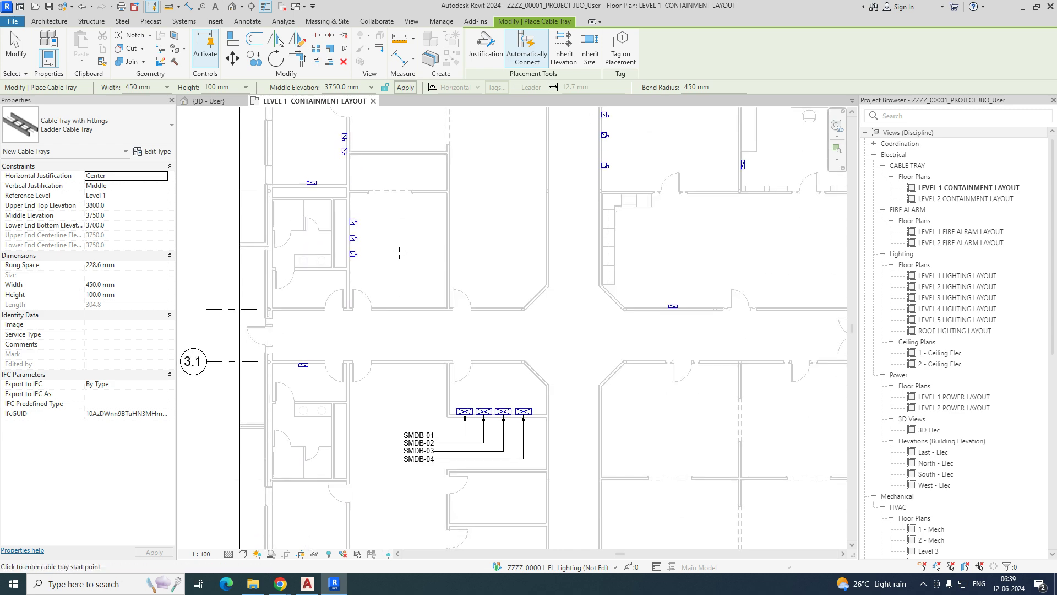
scroll(465, 400, "up", 3)
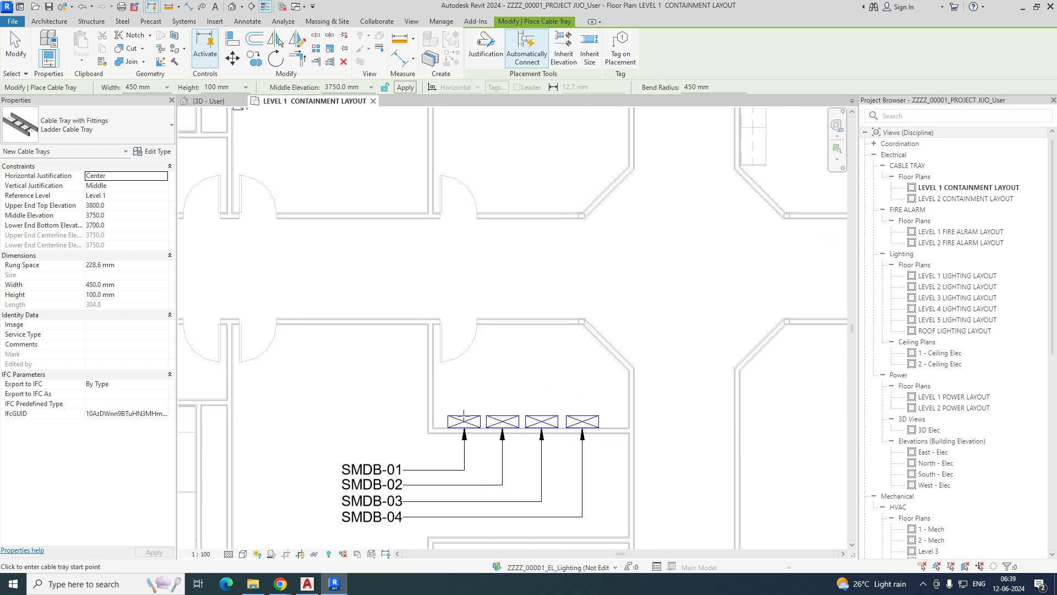
left_click(464, 416)
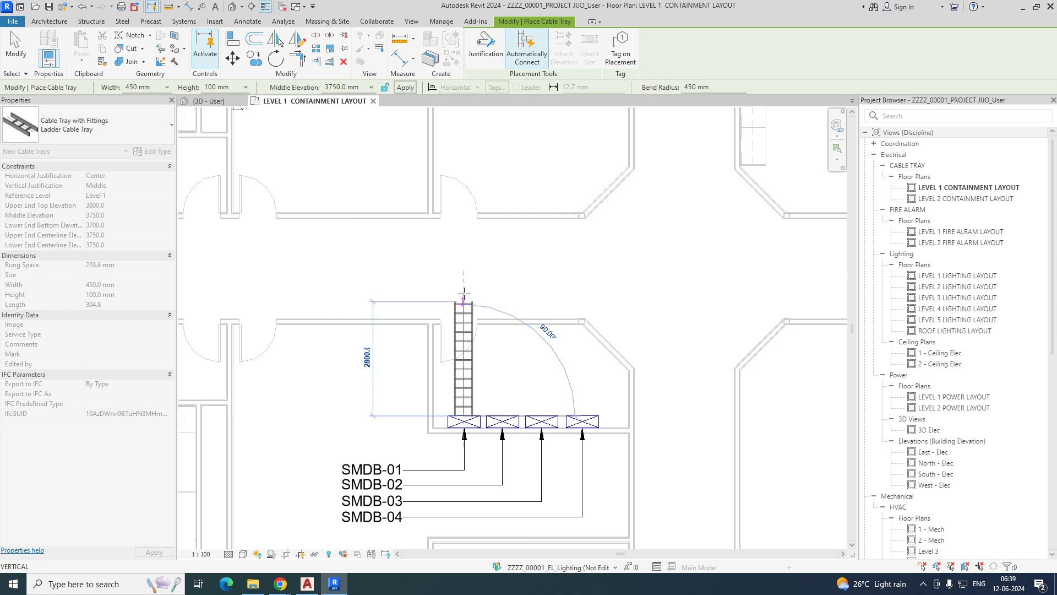
middle_click_drag(465, 268, 467, 398)
scroll(467, 398, "down", 2)
mouse_move(467, 288)
middle_mouse_down()
mouse_move(468, 337)
mouse_move(463, 275)
middle_mouse_up()
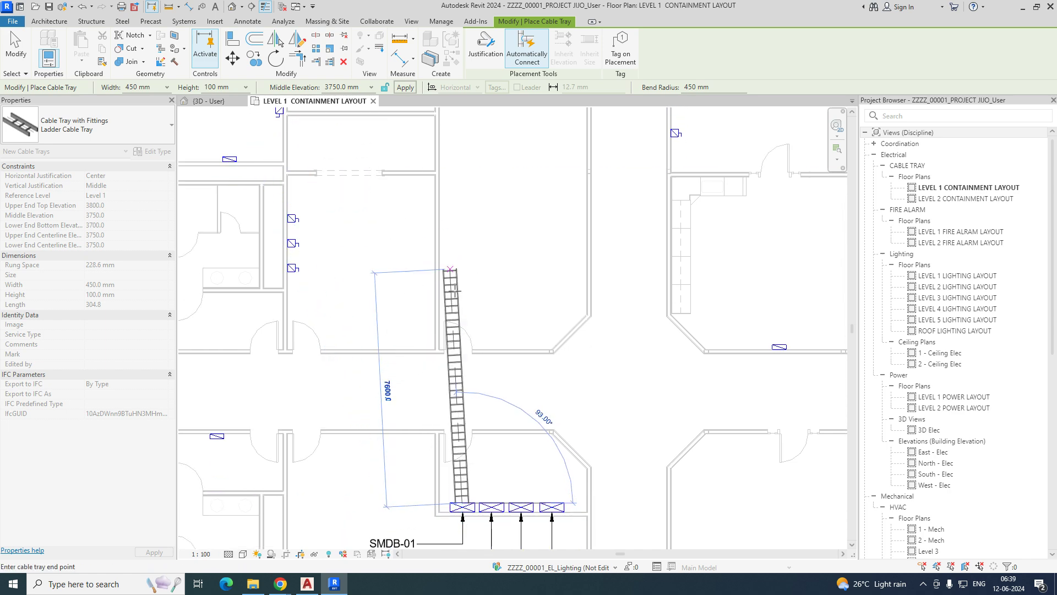
scroll(462, 303, "up", 3)
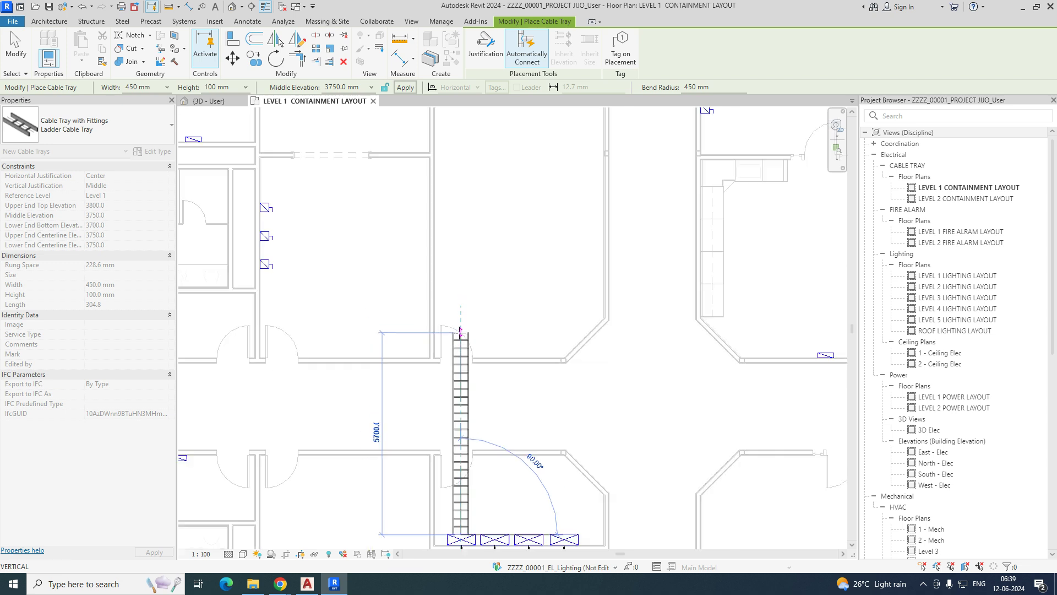
left_click(460, 314)
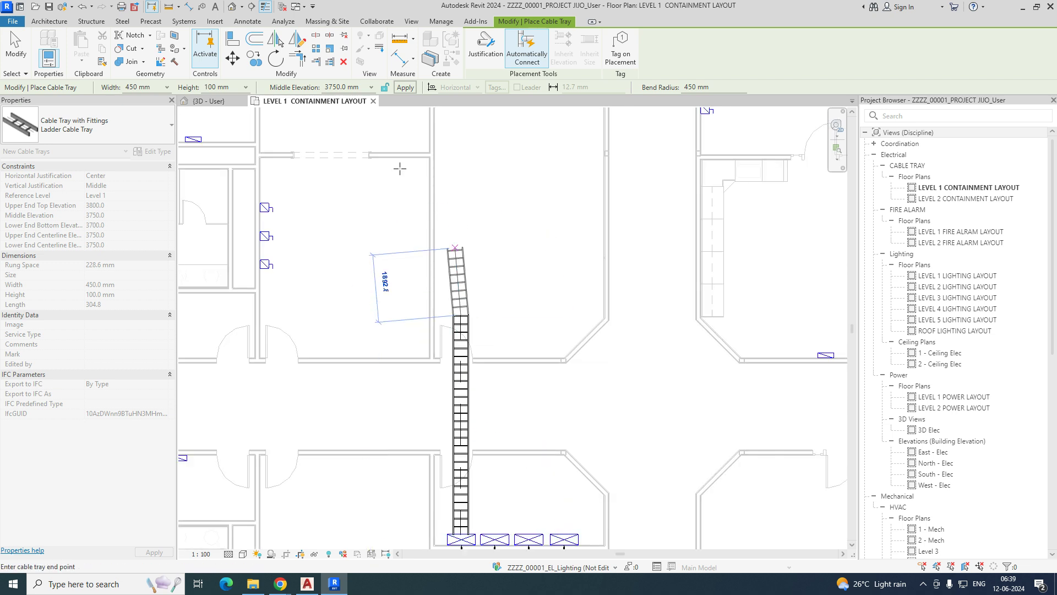
Drop the middle elevation to 3500 mm and continue the run, turning left.
left_click(363, 90)
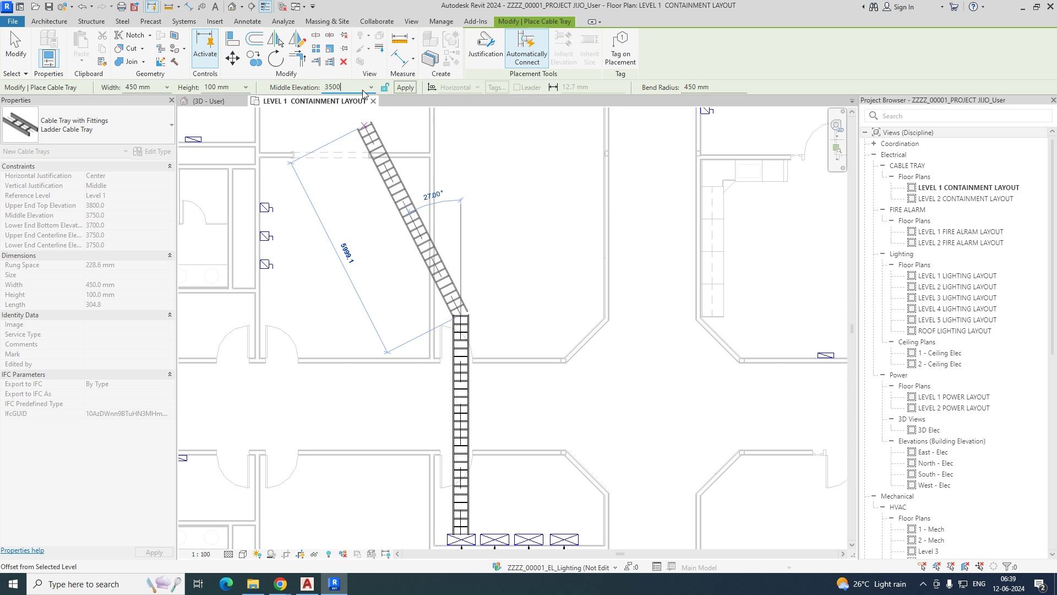
scroll(488, 276, "down", 3)
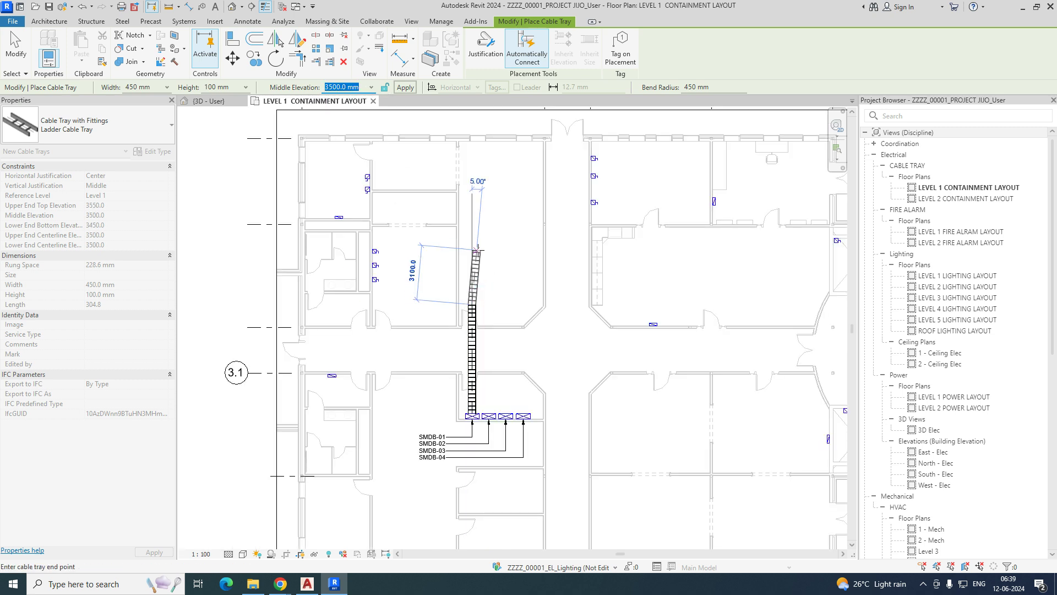
scroll(472, 215, "up", 1)
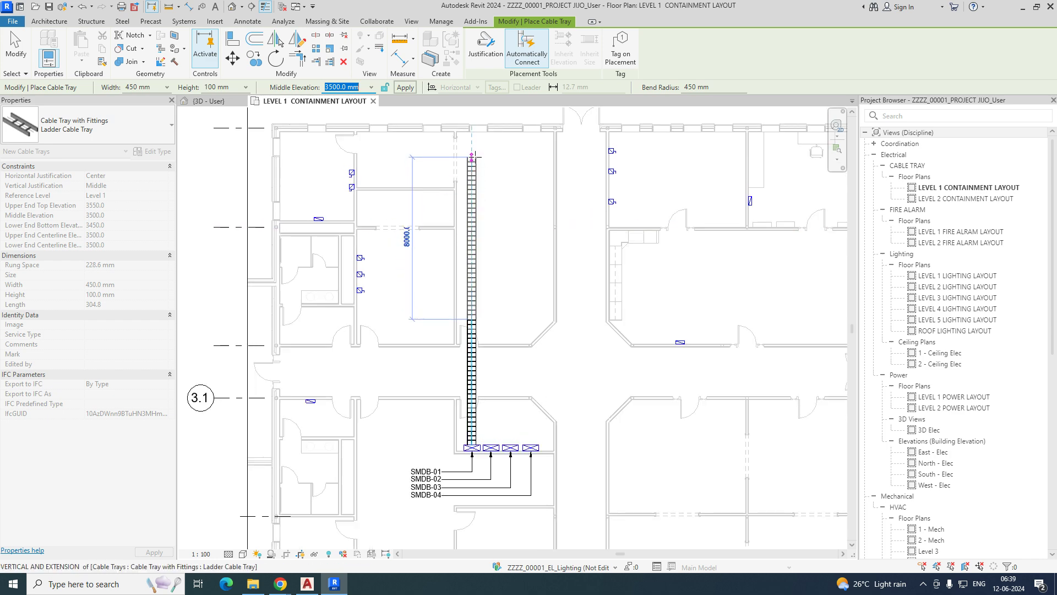
left_click(473, 155)
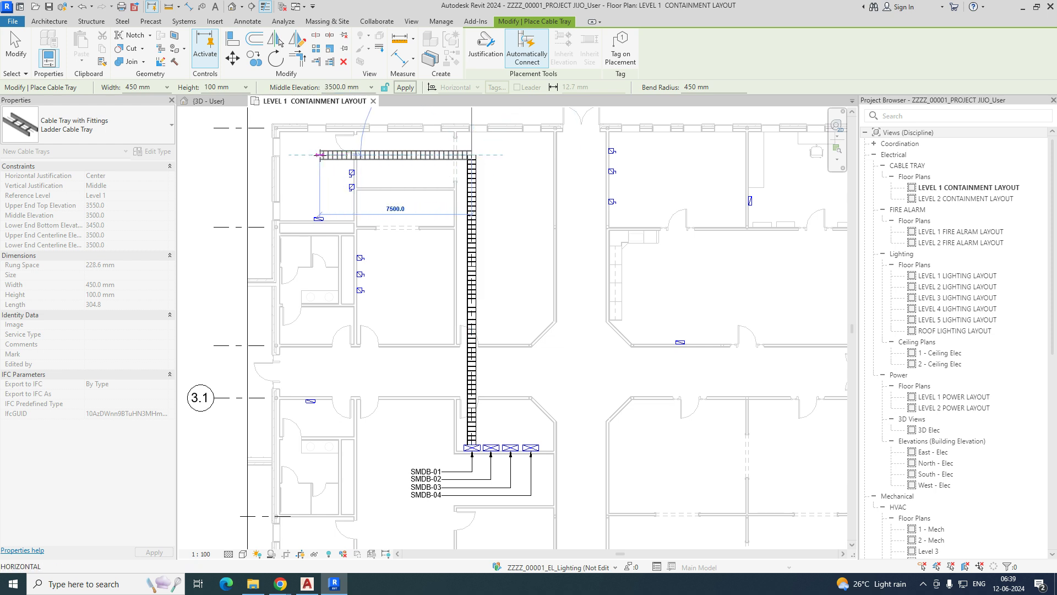
left_click(297, 154)
key("Escape")
key("Escape")
Box-select the new tray segments and isolate them in a 3D section box.
scroll(463, 264, "up", 1)
left_click_drag(416, 191, 532, 421)
left_click(359, 62)
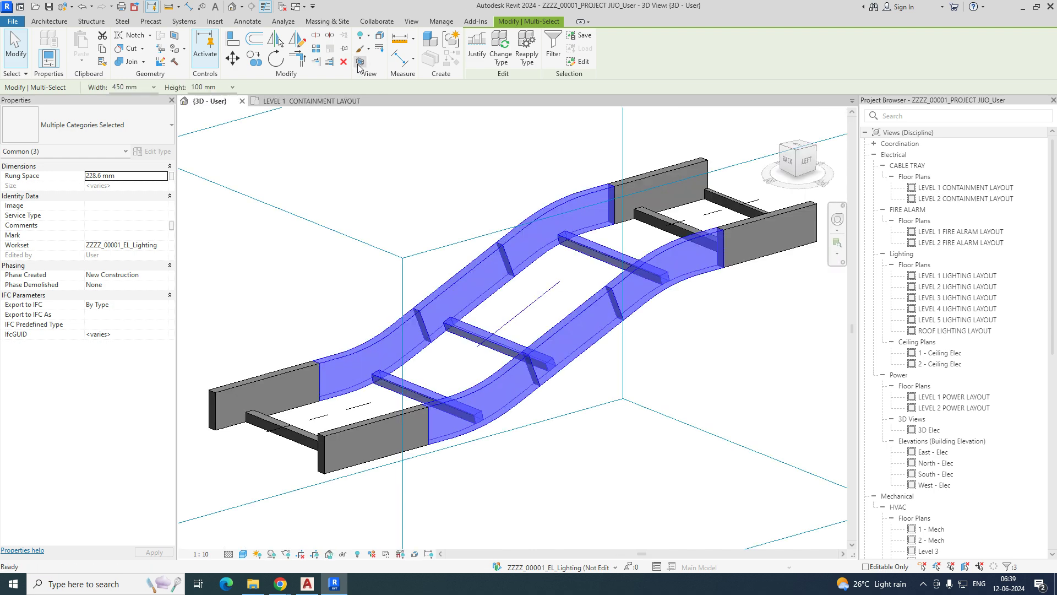
Enlarge the section box upward, sideways and down to the floor to include the wall.
left_click(441, 219)
scroll(440, 234, "down", 3)
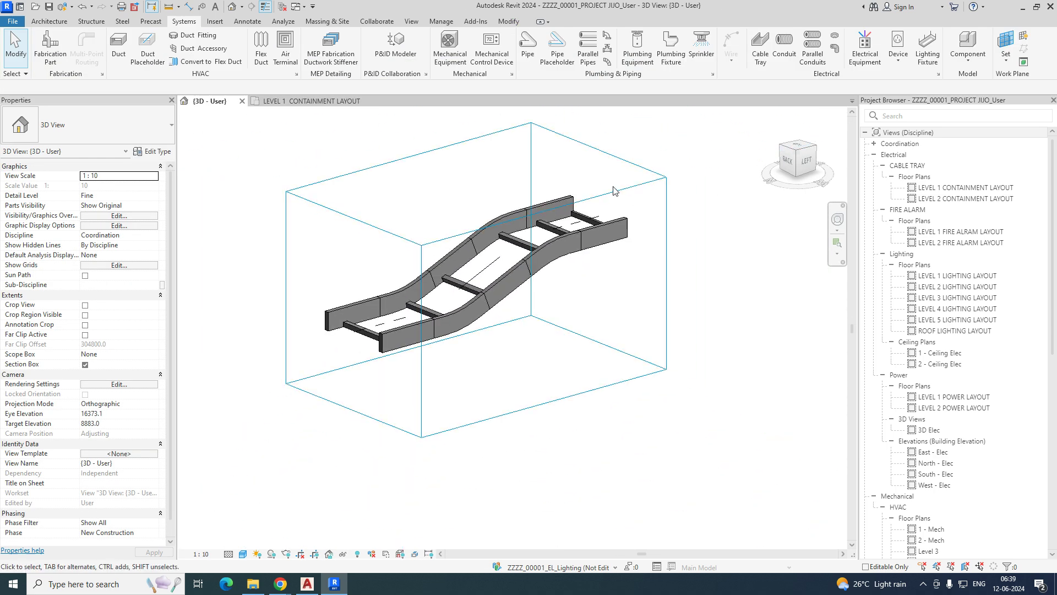
left_click(625, 189)
scroll(573, 228, "down", 2)
middle_click_drag(573, 229, 557, 315)
left_click_drag(492, 287, 472, 167)
left_click_drag(573, 267, 763, 213)
left_click_drag(410, 312, 252, 358)
scroll(513, 348, "down", 2)
middle_click_drag(522, 363, 516, 260)
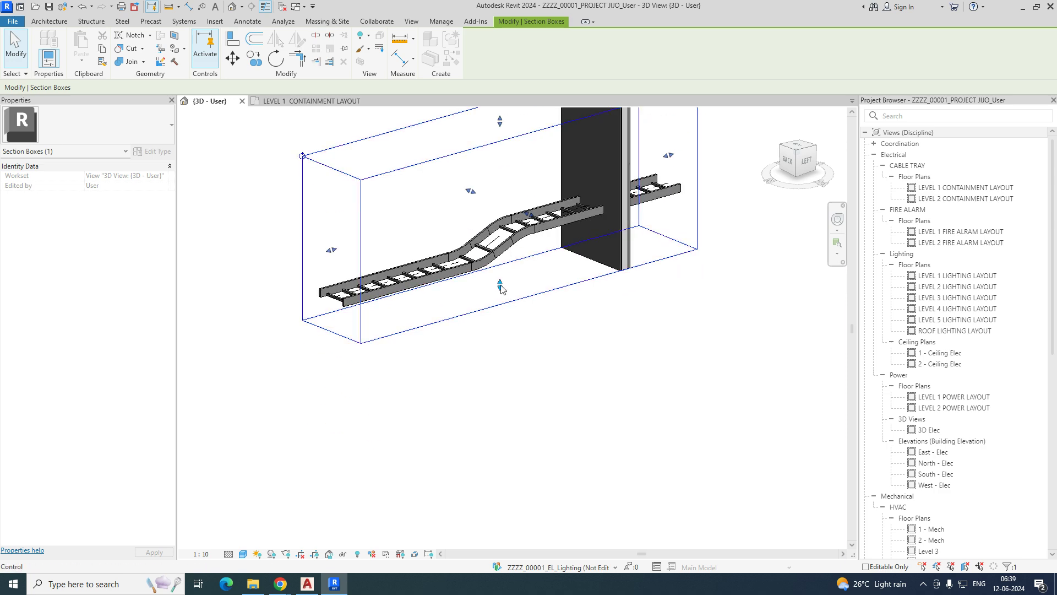
left_click_drag(501, 287, 501, 487)
Orbit to the ViewCube Left view and select the upper right cable tray.
middle_click_drag(550, 467, 473, 424, "shift")
middle_click_drag(590, 331, 530, 394)
left_click(745, 180)
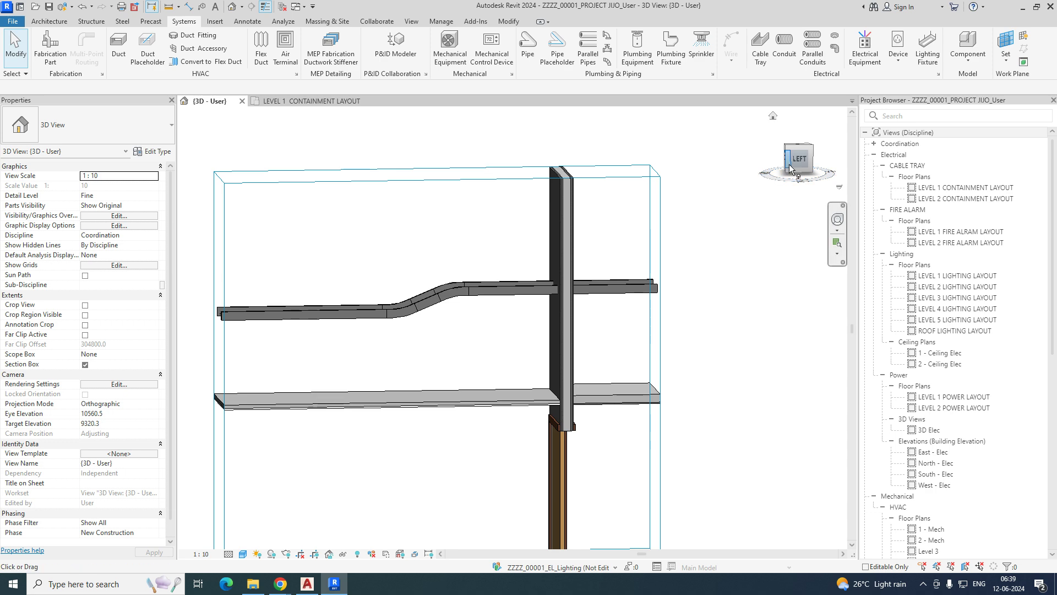
left_click(798, 166)
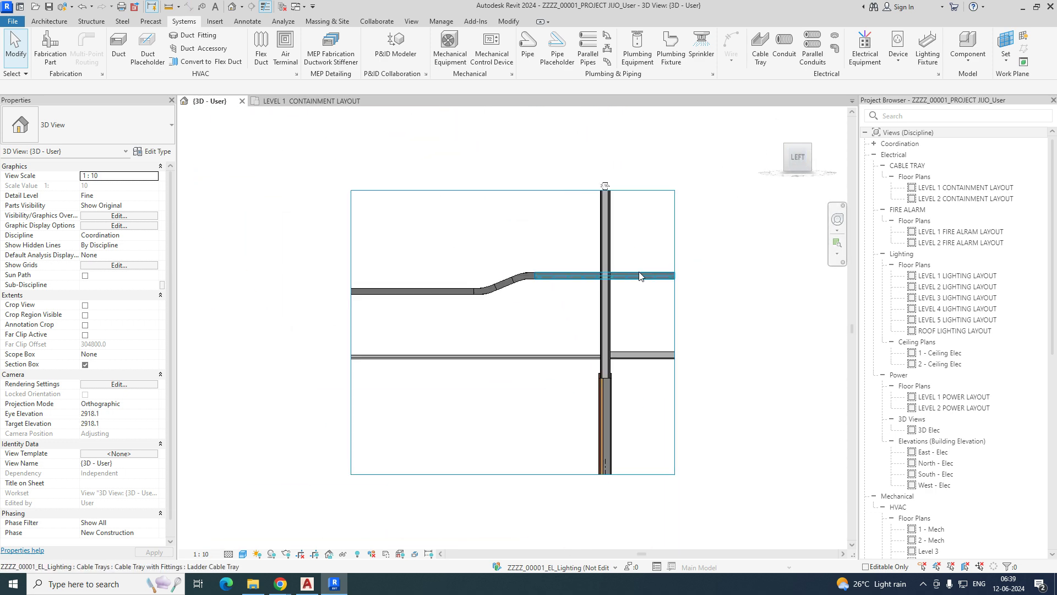
left_click(639, 276)
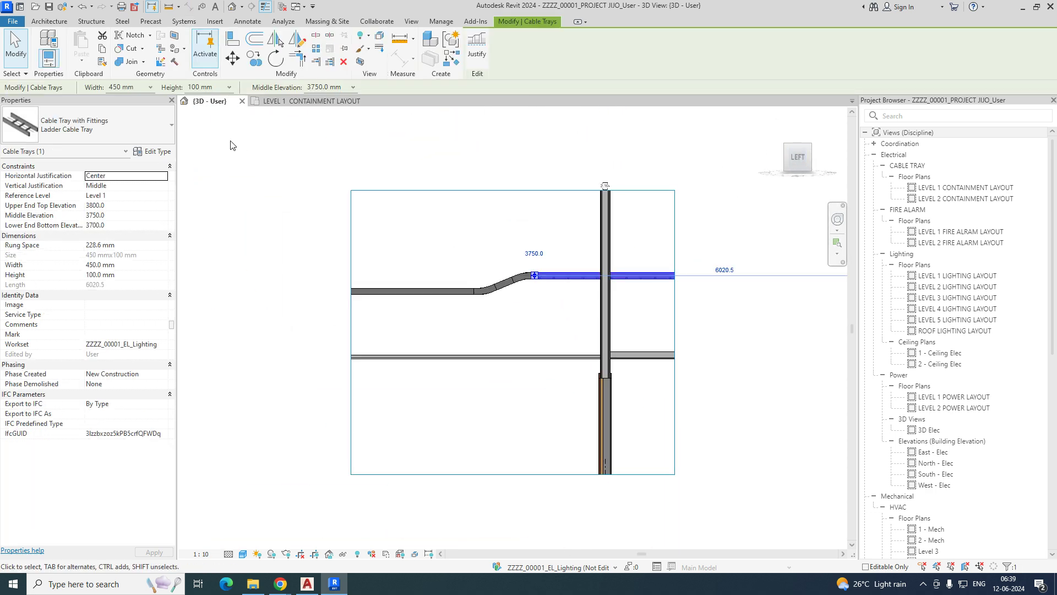
Raise the right tray to 4000 mm middle elevation and delete the three bend fittings.
left_click(327, 87)
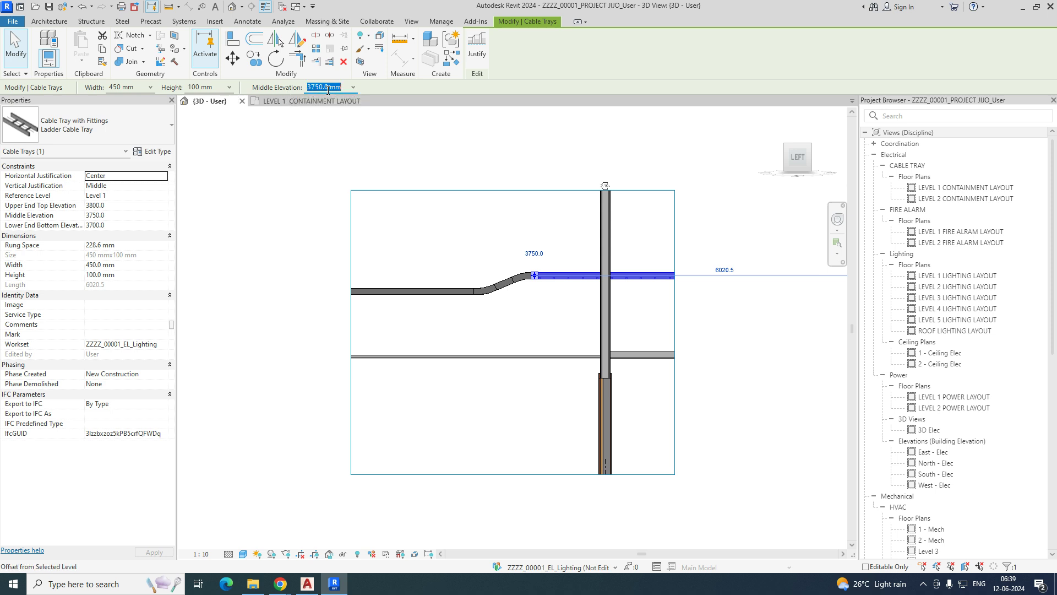
type("4000")
key("Return")
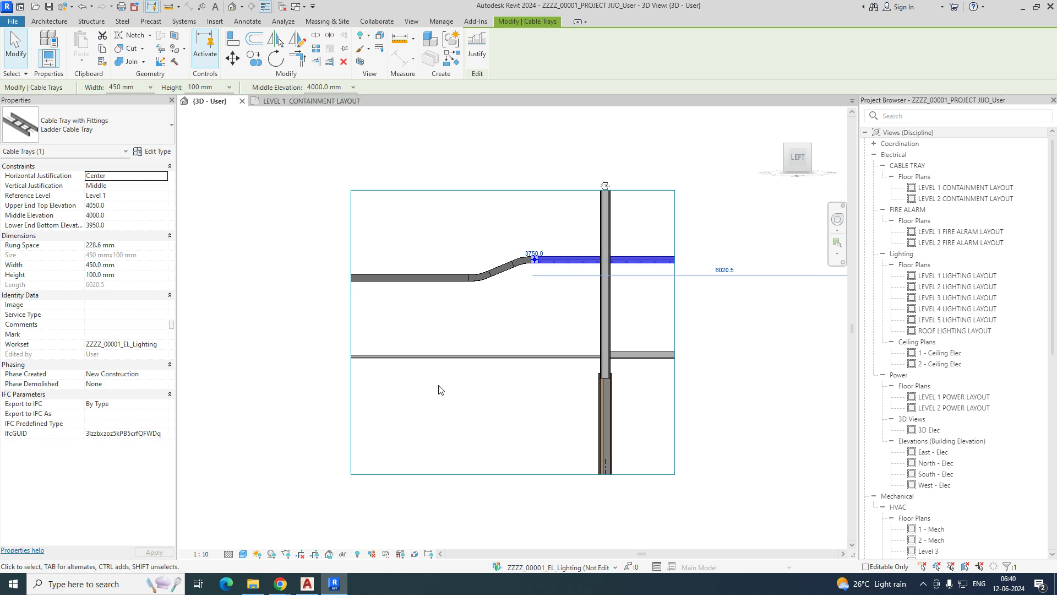
left_click(441, 295)
left_click_drag(428, 227, 561, 340)
key("Delete")
Widen the section box to the left and right around the trays.
scroll(418, 271, "down", 2)
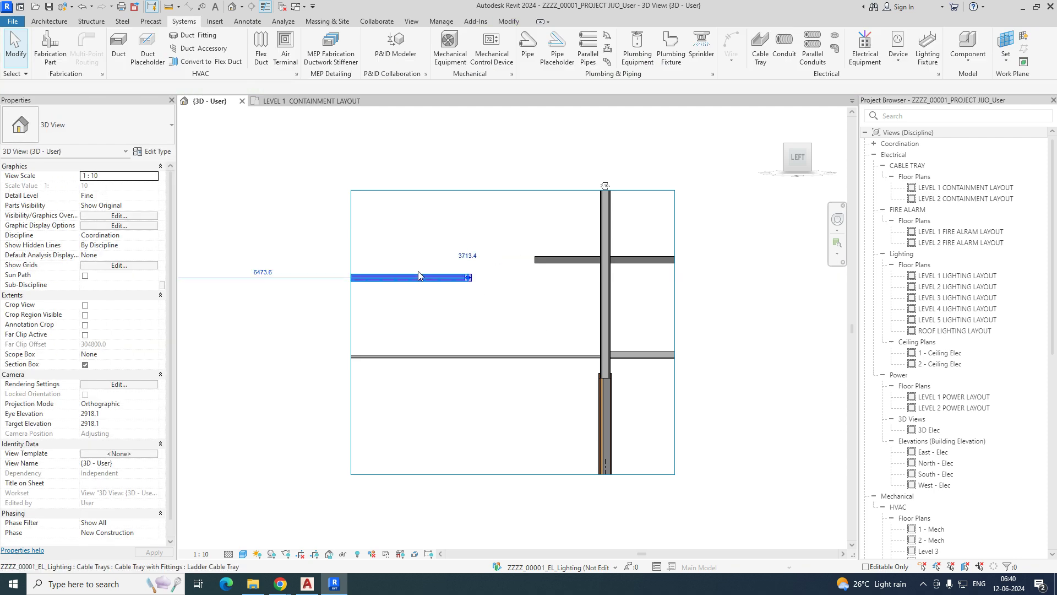
left_click(418, 271)
scroll(416, 303, "down", 1)
left_click(381, 310)
scroll(380, 310, "down", 1)
left_click(377, 317)
scroll(378, 317, "down", 1)
middle_click_drag(378, 318, 463, 307)
left_click_drag(461, 306, 250, 308)
left_click_drag(602, 306, 684, 306)
scroll(567, 275, "up", 1)
scroll(445, 294, "up", 2)
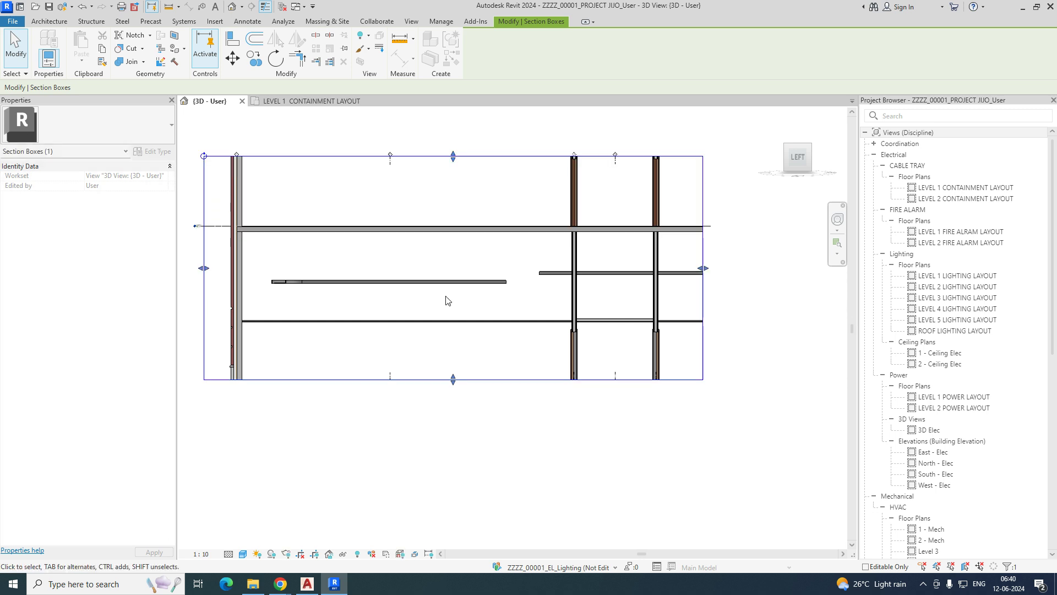
Raise the left tray's middle elevation to 4200 mm, then go to LEVEL 1 CONTAINMENT LAYOUT.
left_click(453, 280)
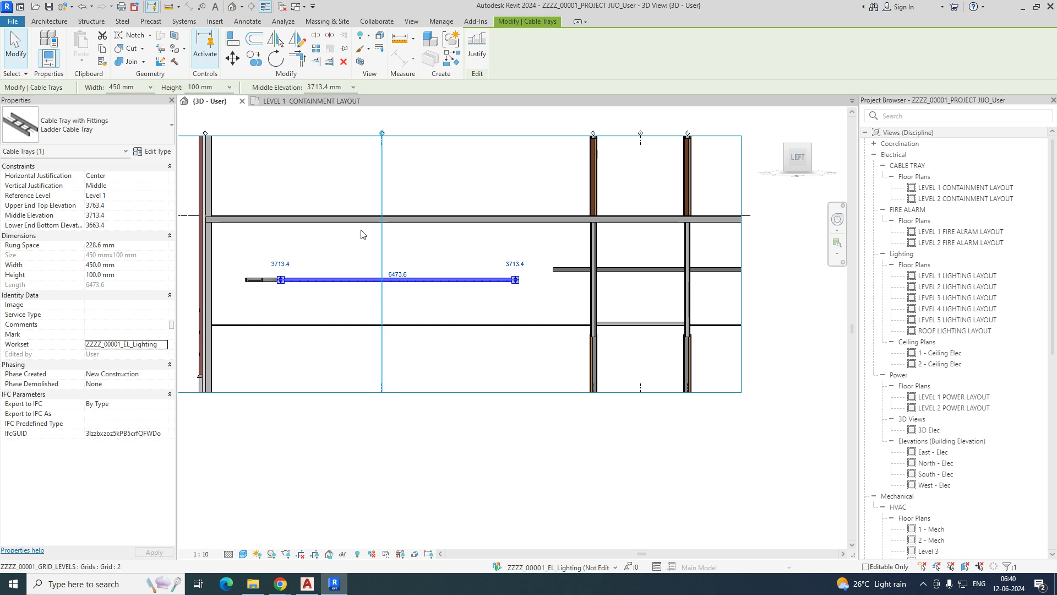
left_click(325, 87)
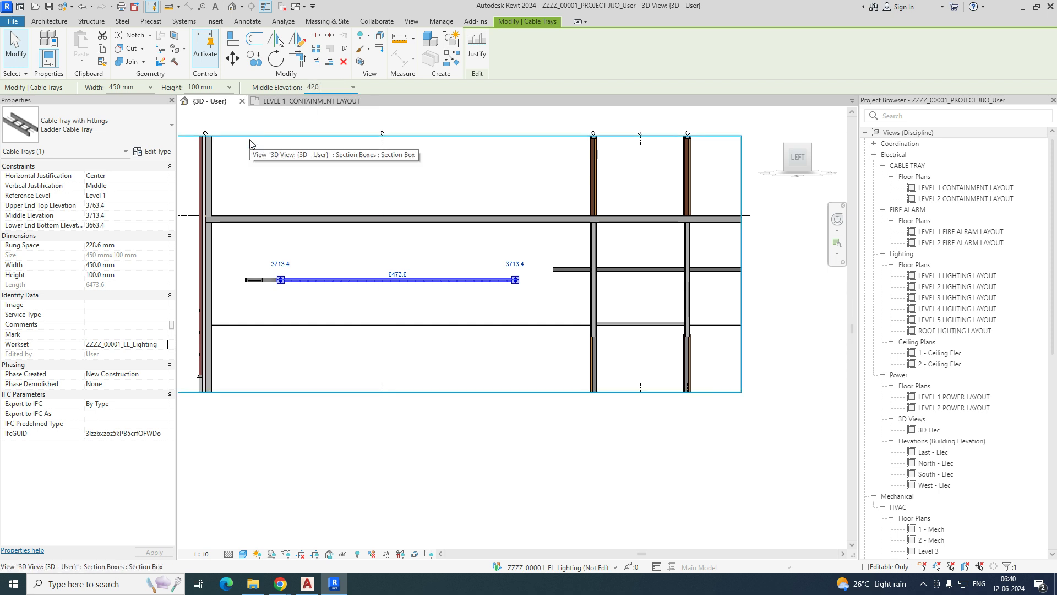
key("Return")
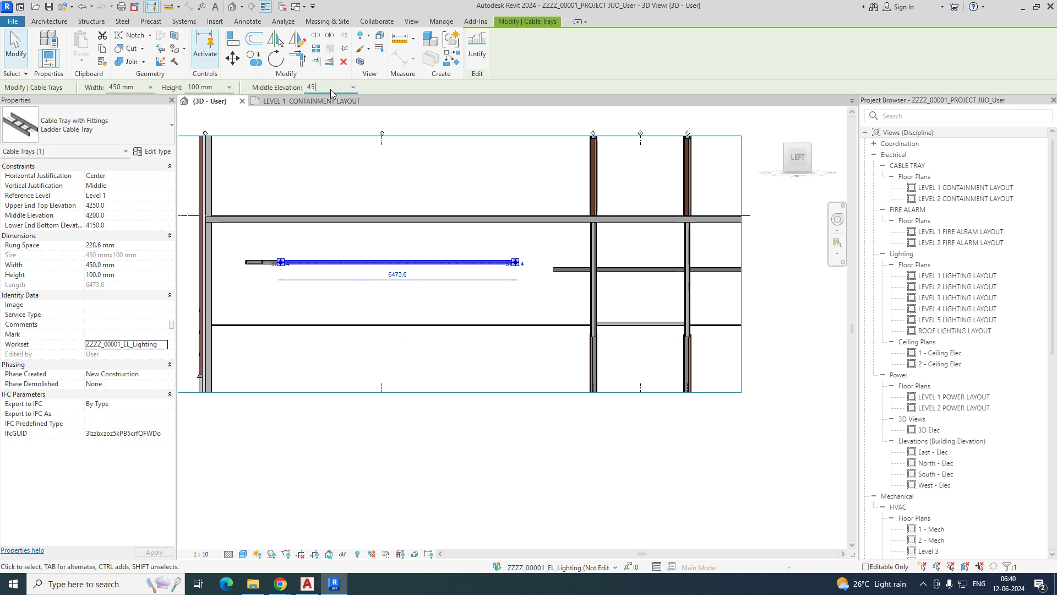
left_click(338, 104)
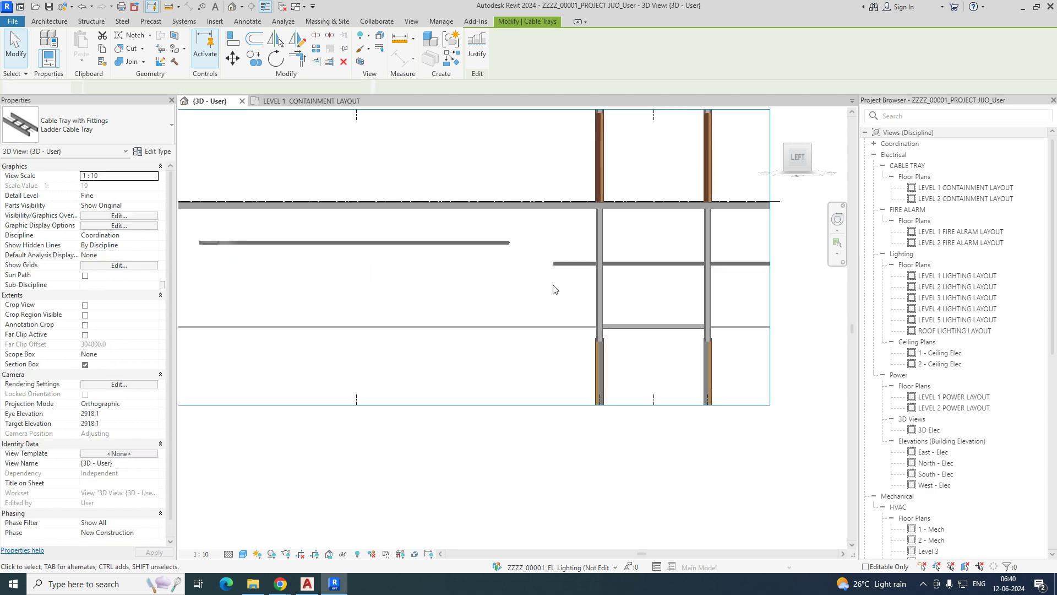
scroll(473, 303, "up", 5)
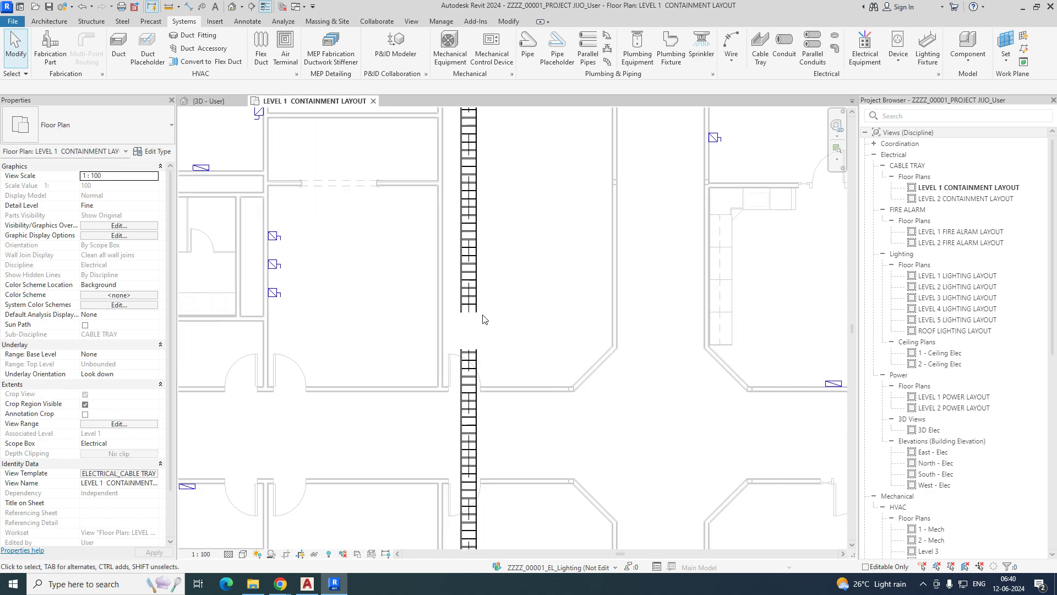
Stretch the upper tray's end to the lower tray's endpoint and check the joint in 3D.
left_click(468, 298)
left_click_drag(467, 312, 465, 367)
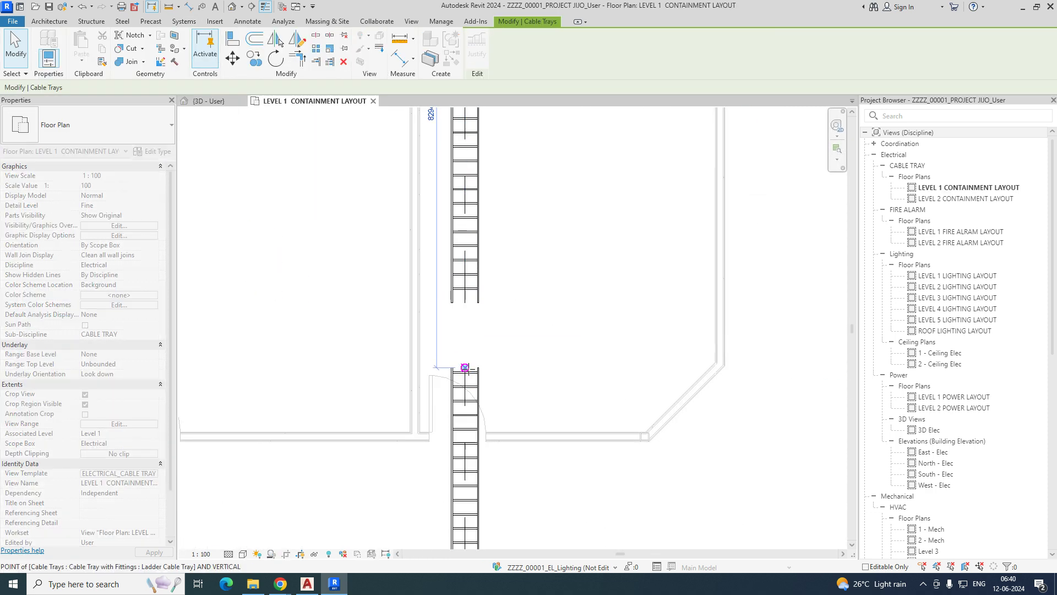
left_click(529, 350)
scroll(499, 342, "down", 3)
left_click(231, 105)
middle_click_drag(597, 361, 431, 312, "shift")
Back on the Level 1 plan, window-select the SMDB-01 panel.
left_click(317, 102)
scroll(543, 253, "down", 2)
scroll(525, 274, "up", 4)
scroll(490, 381, "down", 4)
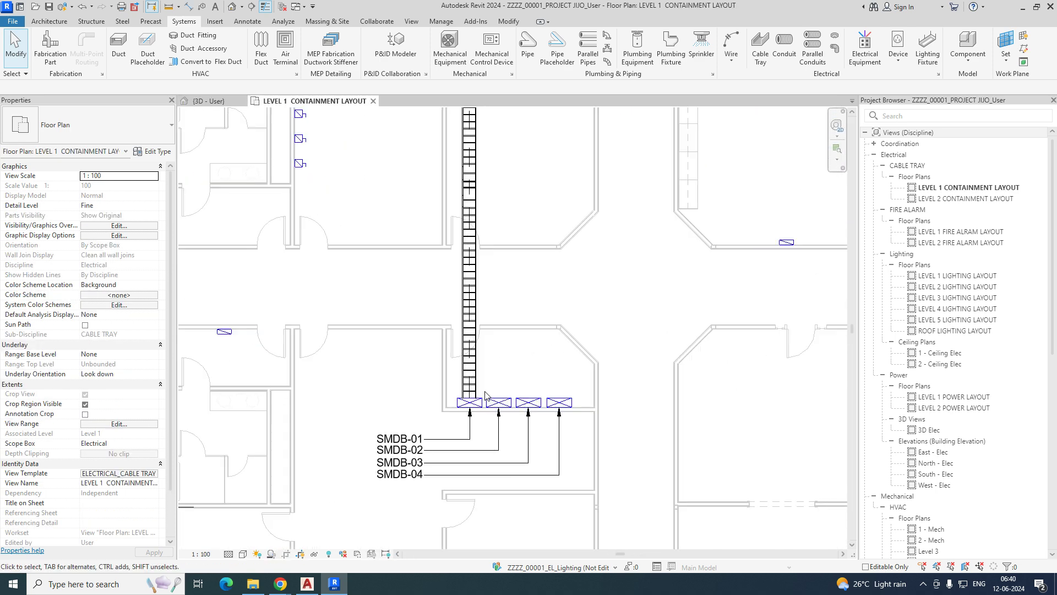
scroll(460, 407, "up", 4)
scroll(459, 408, "up", 5)
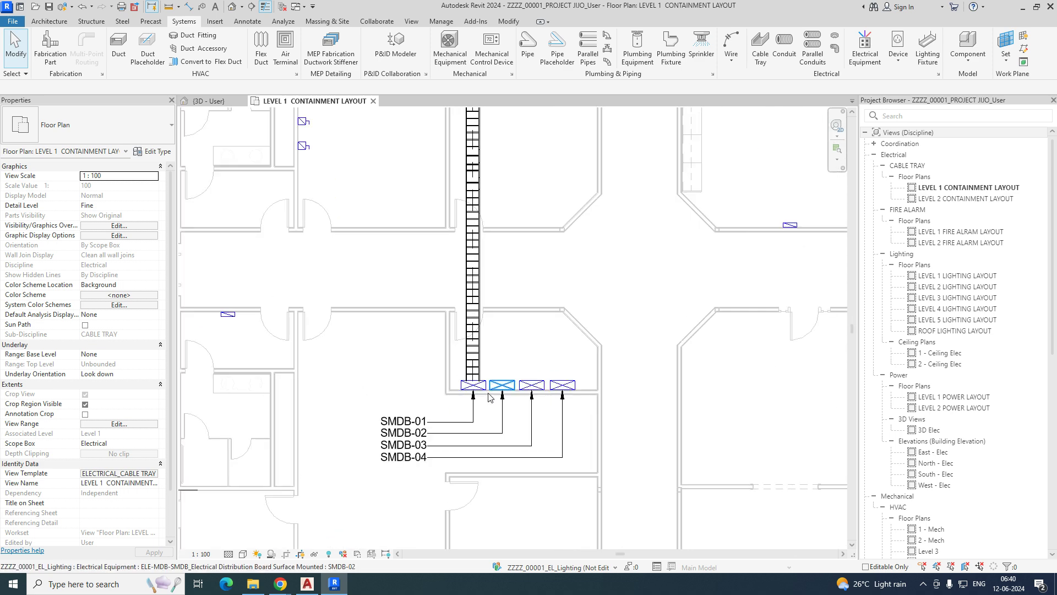
left_click_drag(364, 309, 510, 439)
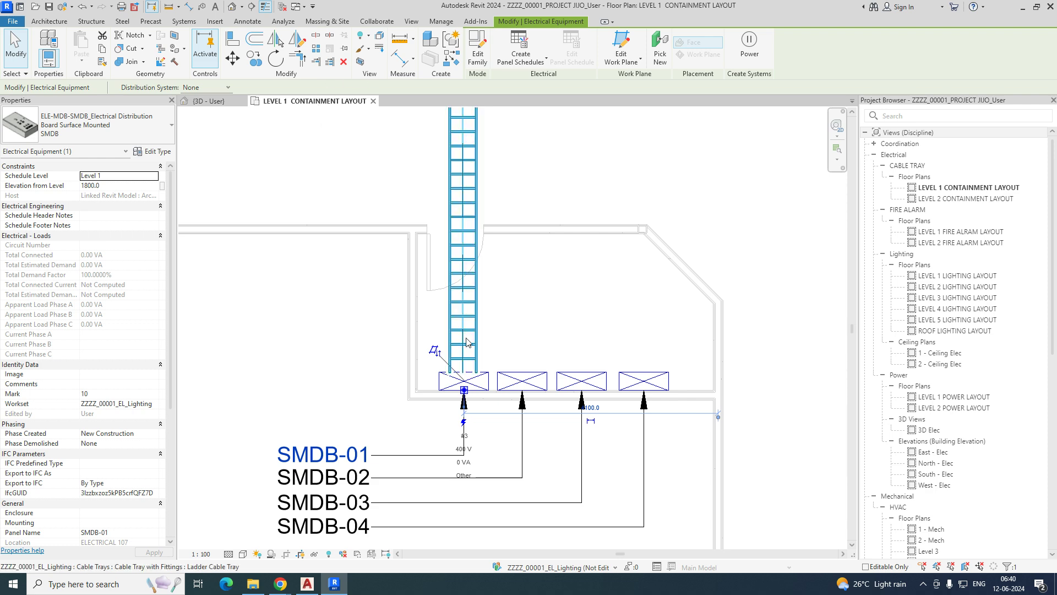
Section the 3D view around SMDB-01, stretching the box up and left to include the ladder tray.
left_click(359, 62)
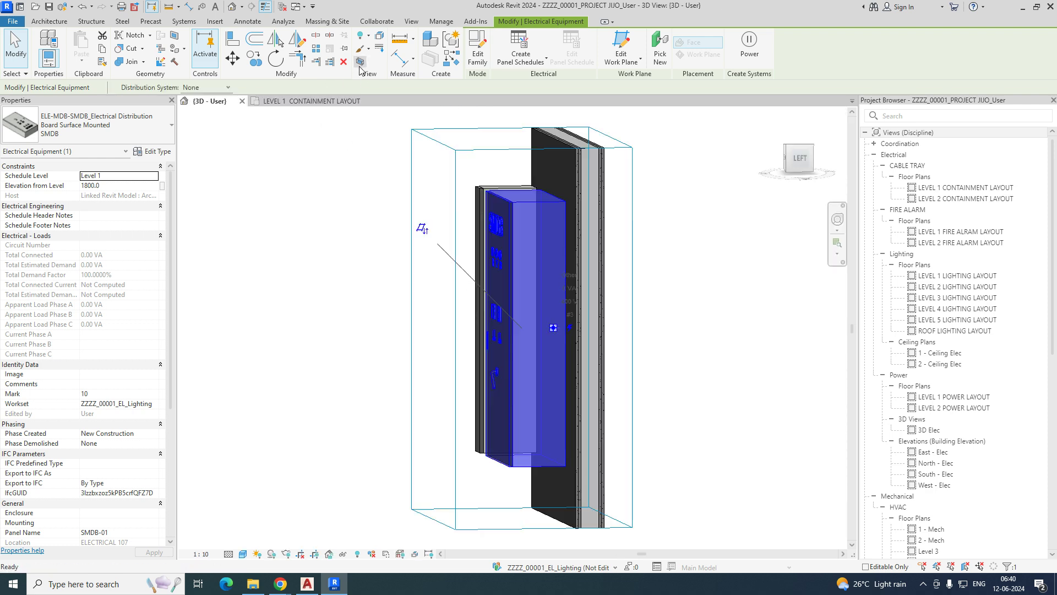
scroll(487, 262, "down", 2)
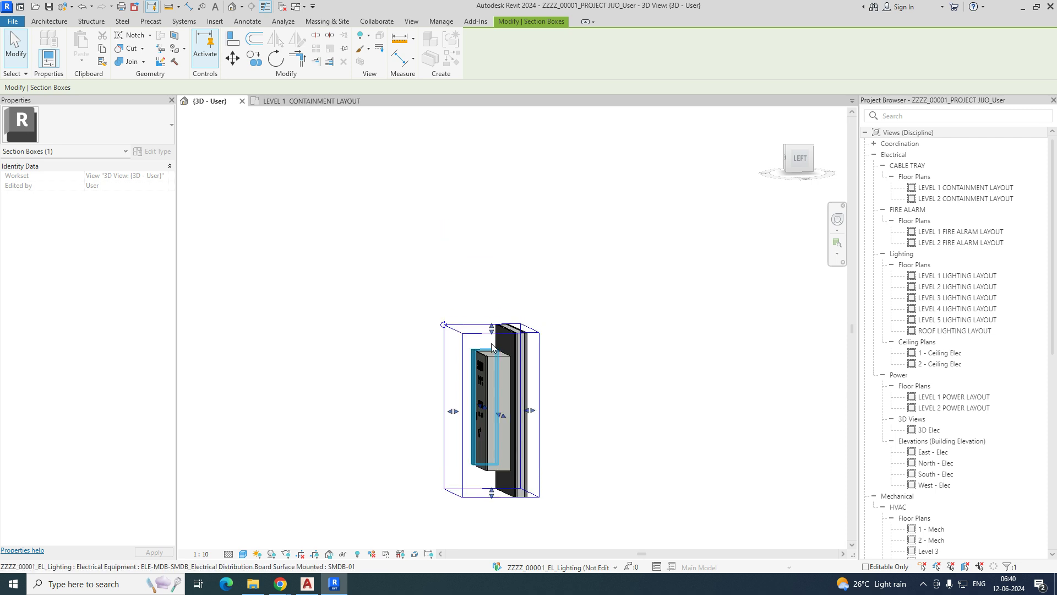
left_click_drag(492, 327, 492, 154)
middle_click_drag(520, 229, 551, 255, "shift")
scroll(491, 201, "up", 2)
left_click(484, 177)
scroll(529, 249, "down", 2)
left_click(486, 343)
left_click_drag(464, 336, 348, 356)
middle_click_drag(482, 210, 455, 216, "shift")
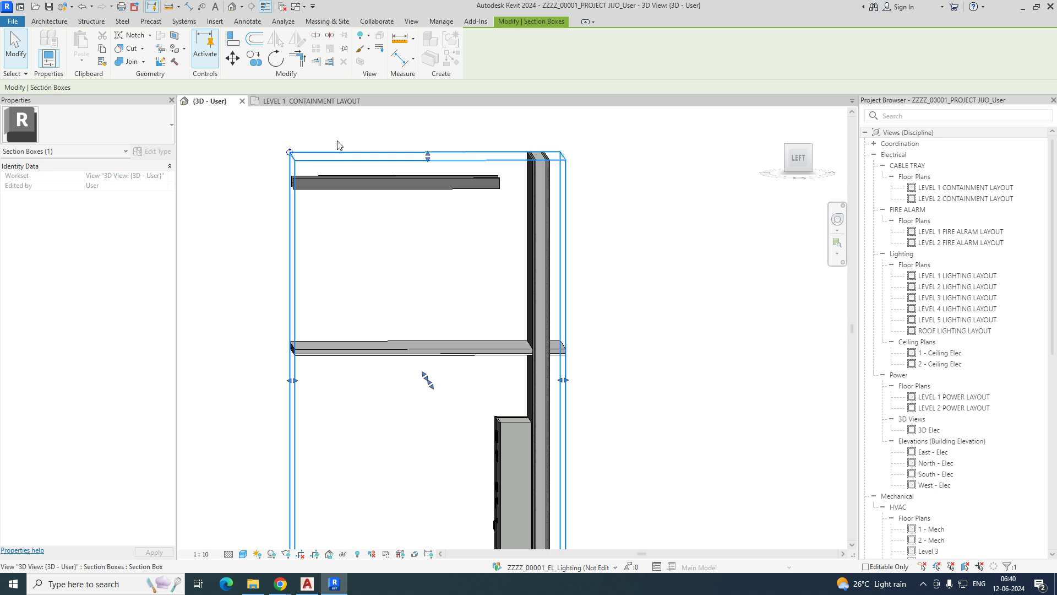
left_click(317, 102)
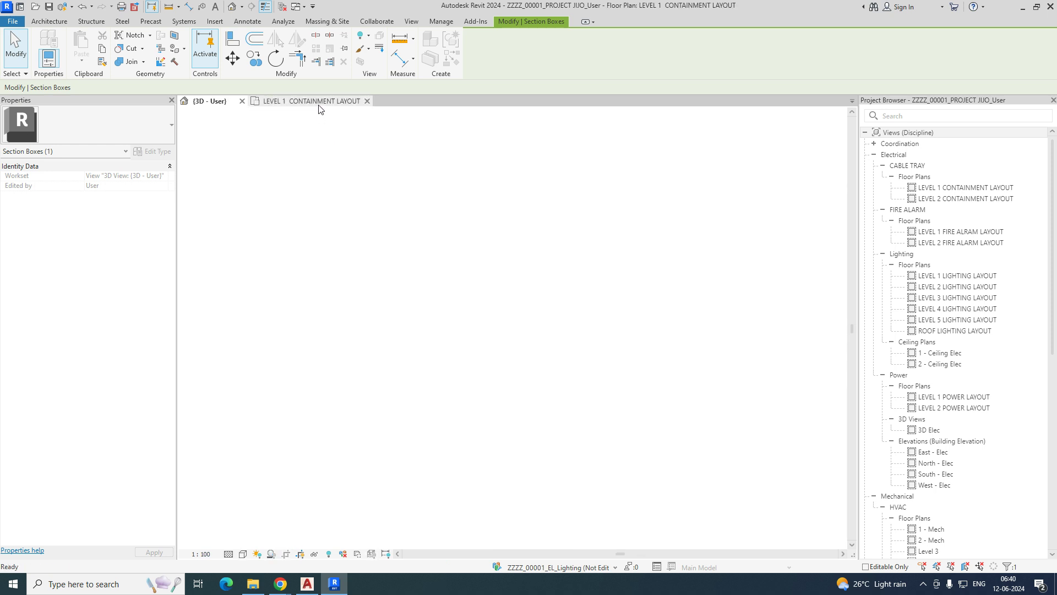
Draw Section 1 through SMDB-01 with a reduced far clip and open the view.
left_click(251, 7)
scroll(447, 271, "up", 1)
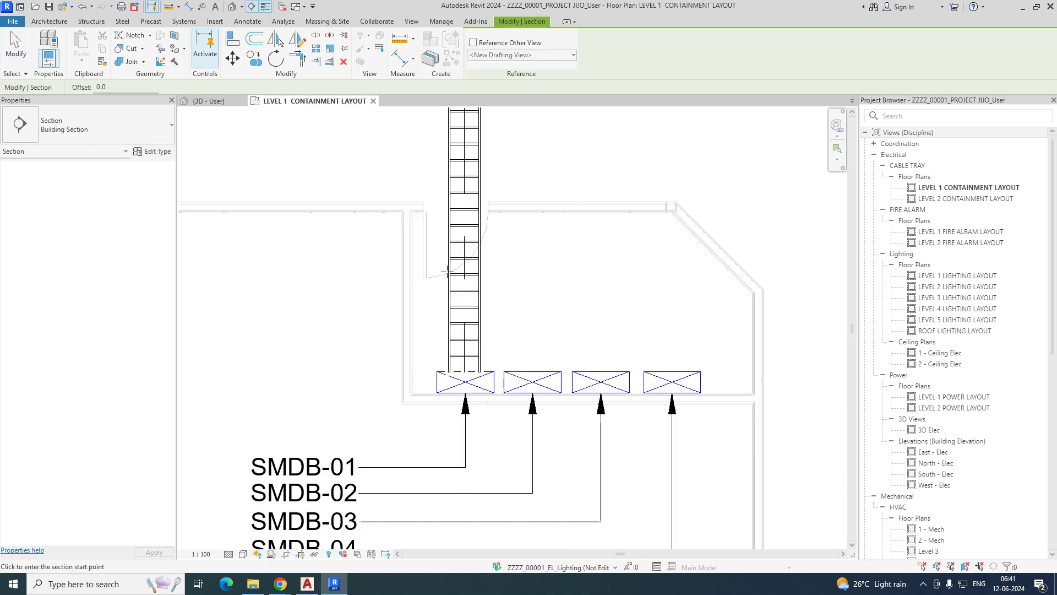
left_click(445, 250)
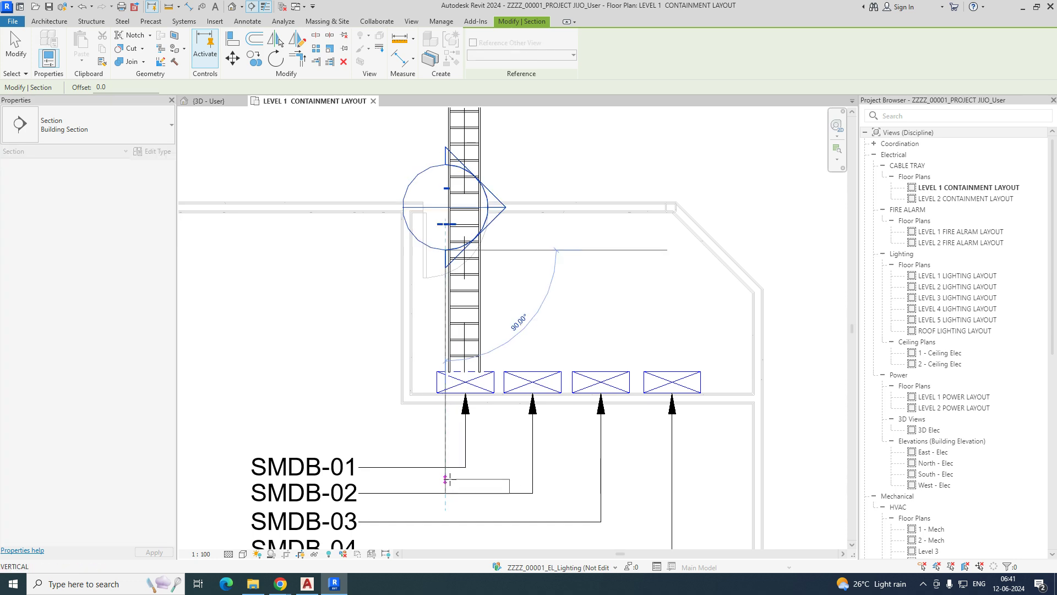
left_click(446, 479)
left_click_drag(567, 365, 490, 365)
right_click(448, 432)
left_click(498, 175)
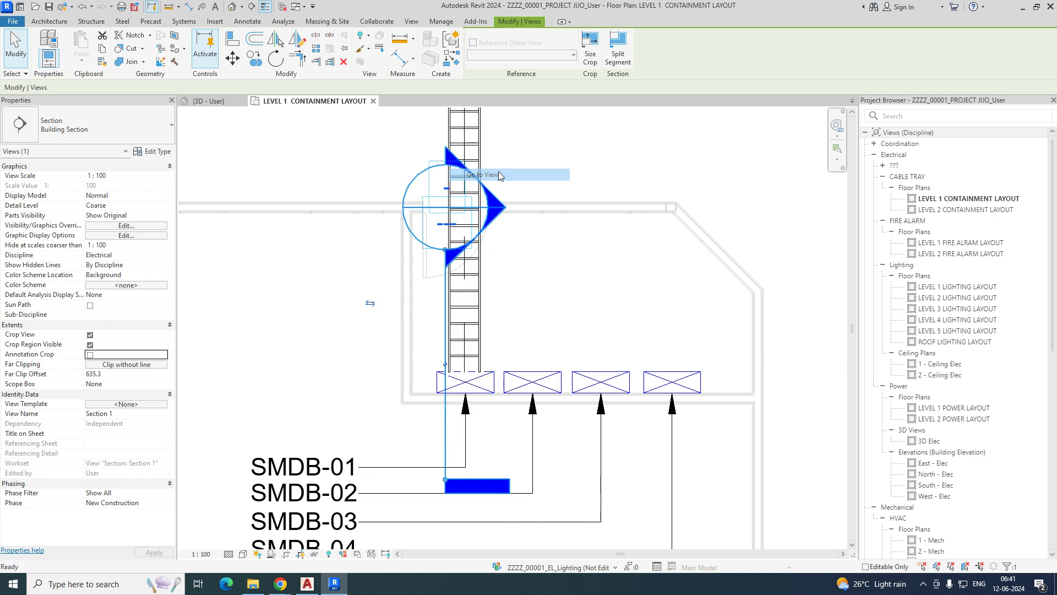
Extend the section's crop region downward and set it to Fine detail and Shaded style.
scroll(528, 323, "down", 2)
left_click(523, 270)
left_click_drag(523, 271, 523, 468)
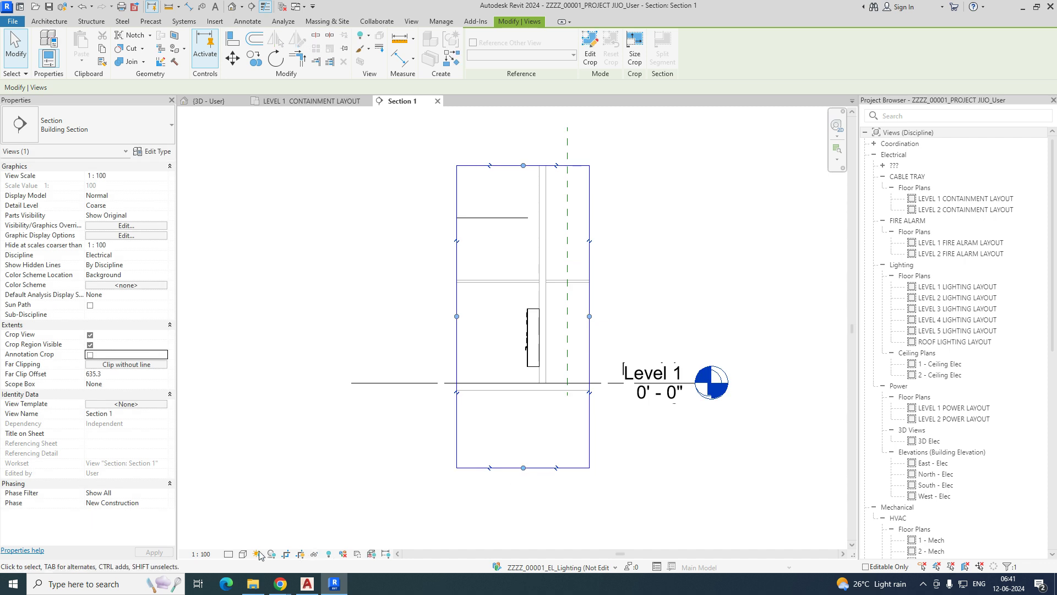
left_click(229, 554)
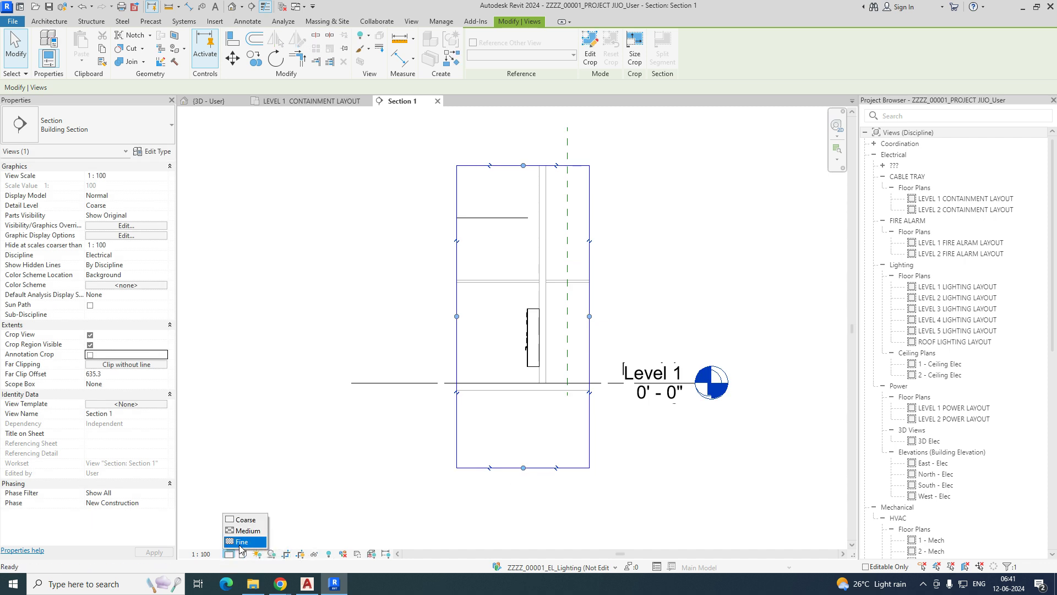
left_click(240, 542)
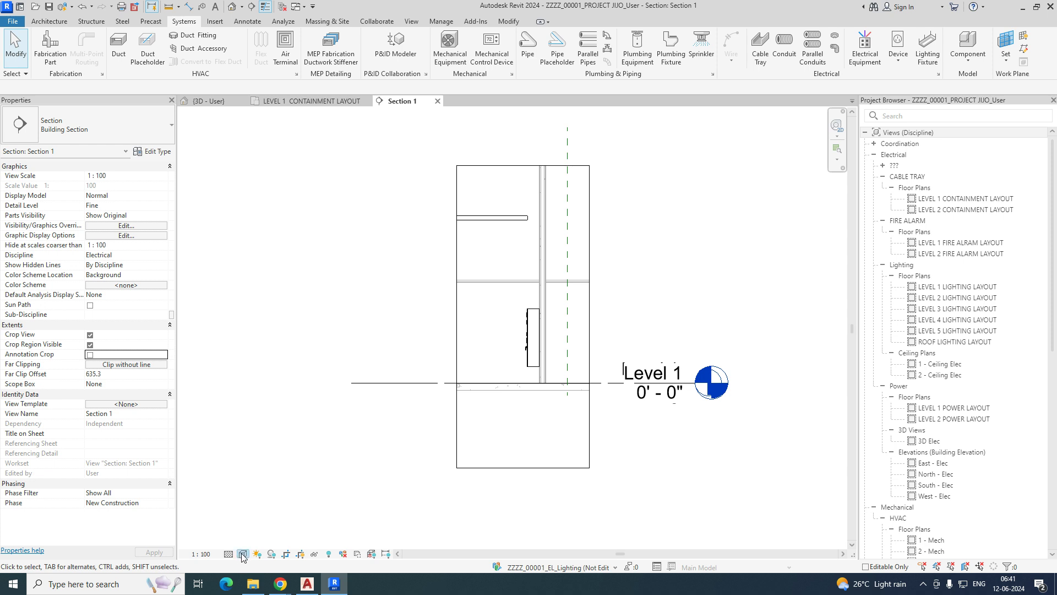
left_click(242, 554)
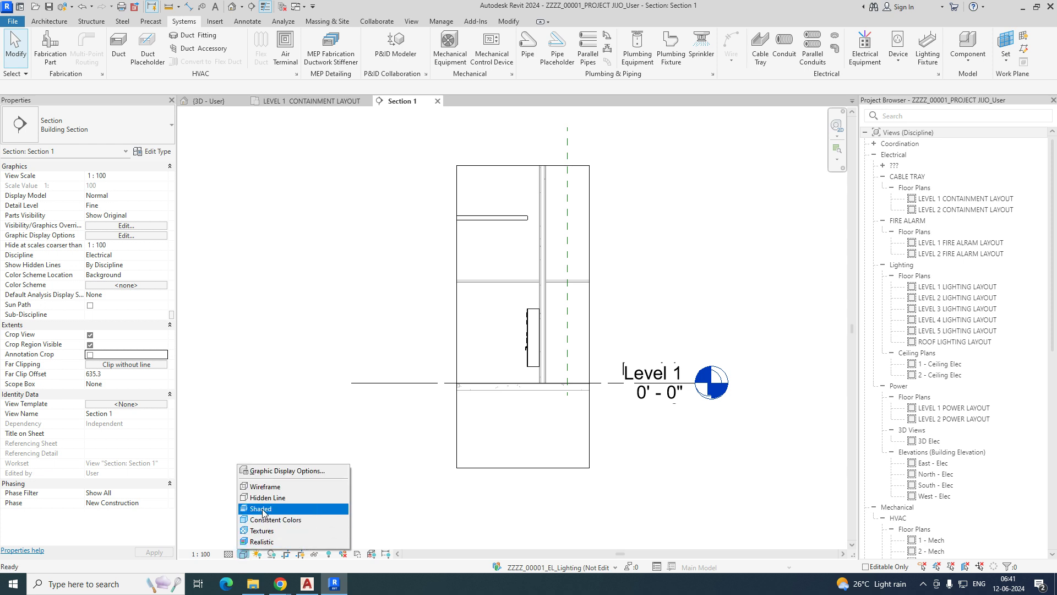
left_click(276, 510)
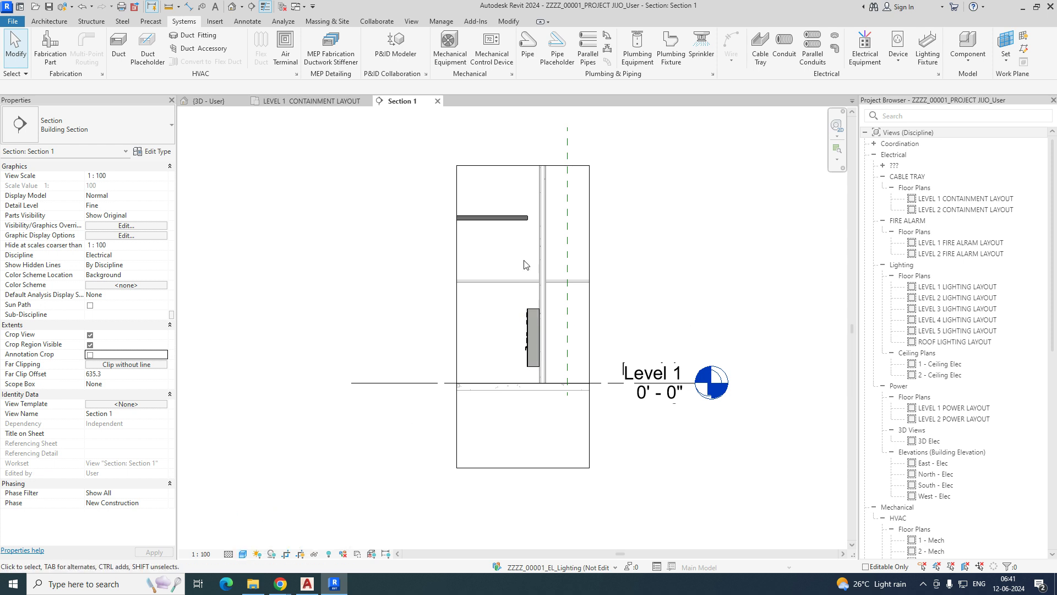
scroll(526, 226, "up", 2)
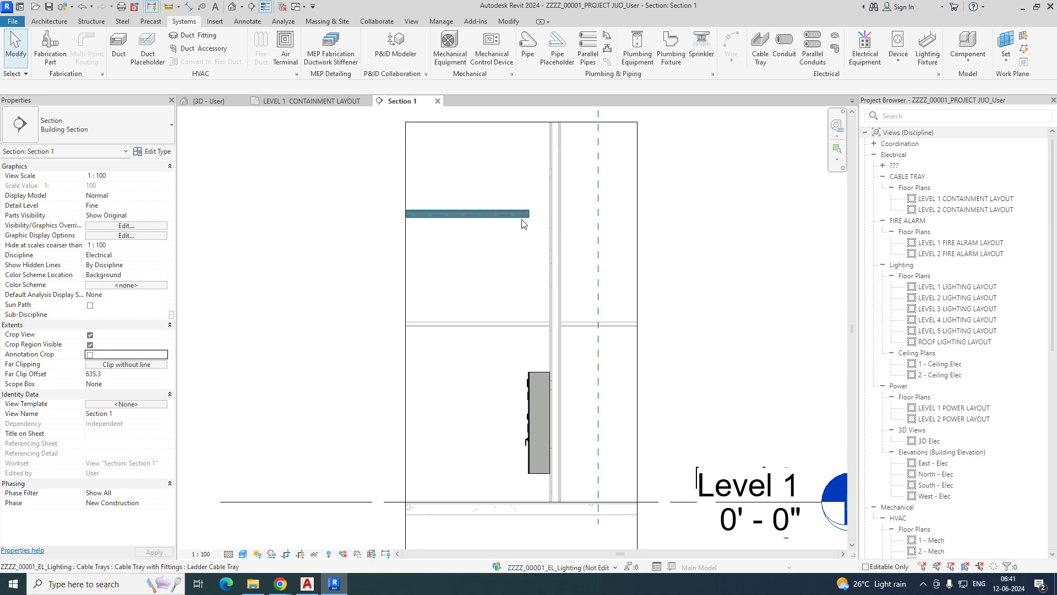
left_click(524, 220)
Draw a vertical ladder tray from the main tray's end at 4000 mm down to SMDB-01's top at 1800 mm.
right_click(529, 217)
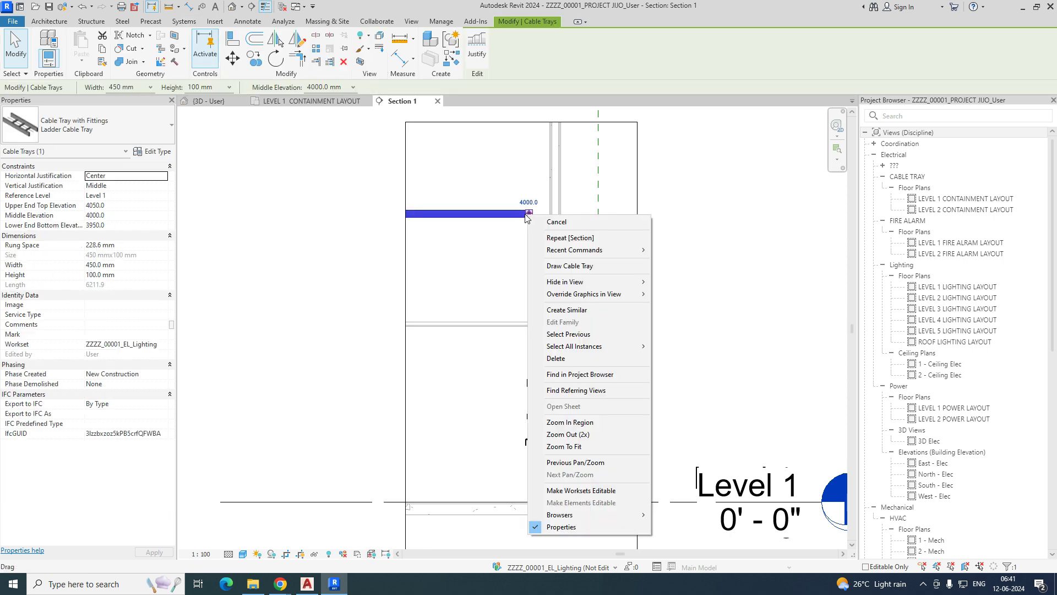
left_click(567, 267)
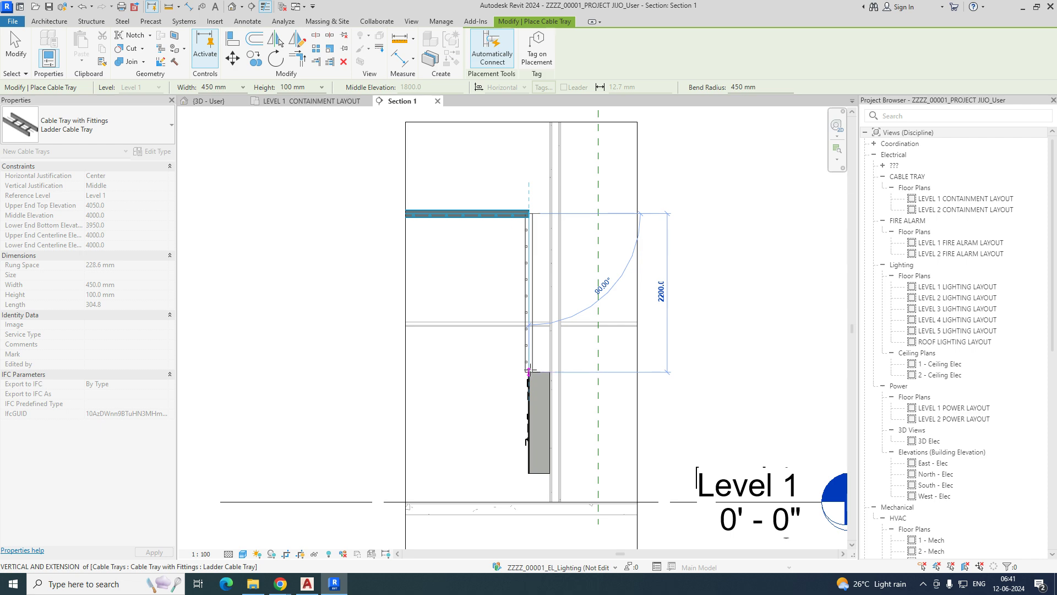
left_click(528, 370)
scroll(538, 358, "up", 1)
key("Escape")
key("Escape")
Nudge the new vertical tray slightly to the right.
left_click(534, 359)
key("Right")
key("Right")
key("Right")
key("Right")
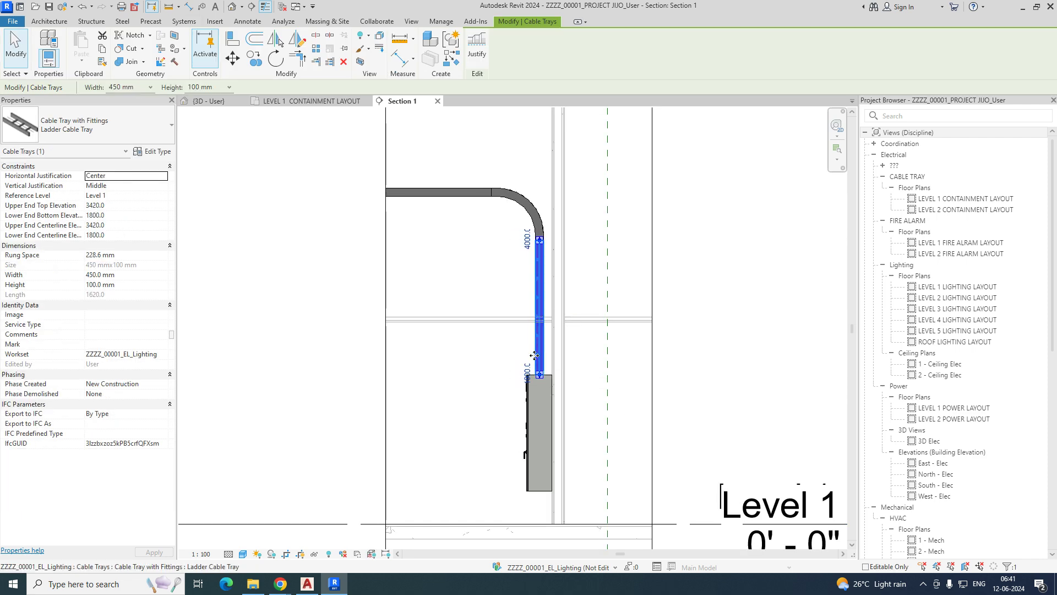
key("Escape")
Show the elbow, vertical tray and SMDB-01 in a cropped 3D Selection Box and orbit it from behind.
scroll(537, 353, "down", 2)
left_click_drag(354, 213, 567, 516)
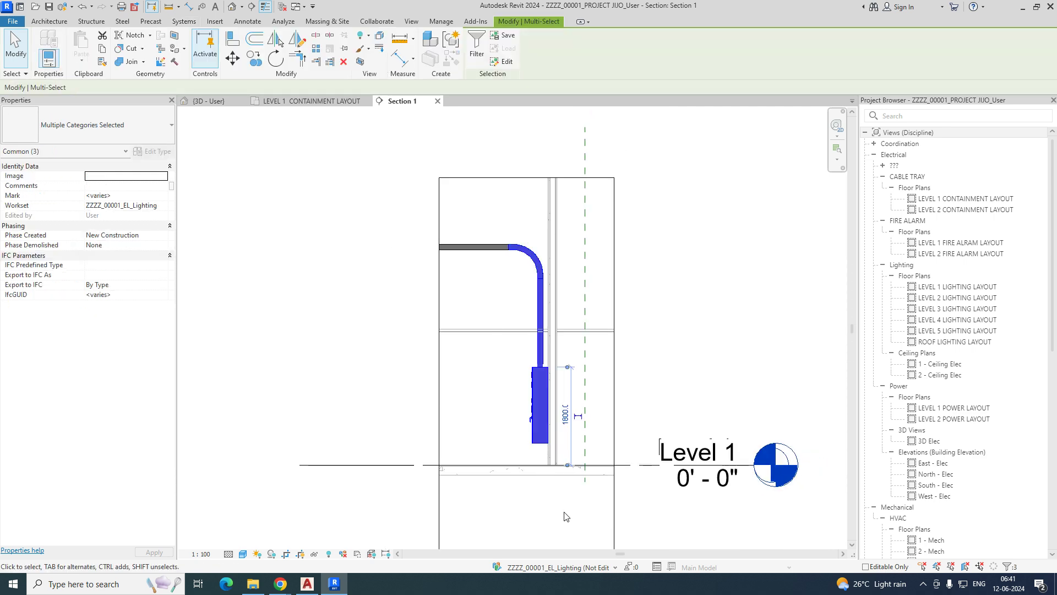
left_click(361, 62)
middle_click_drag(606, 374, 664, 396, "shift")
key("Escape")
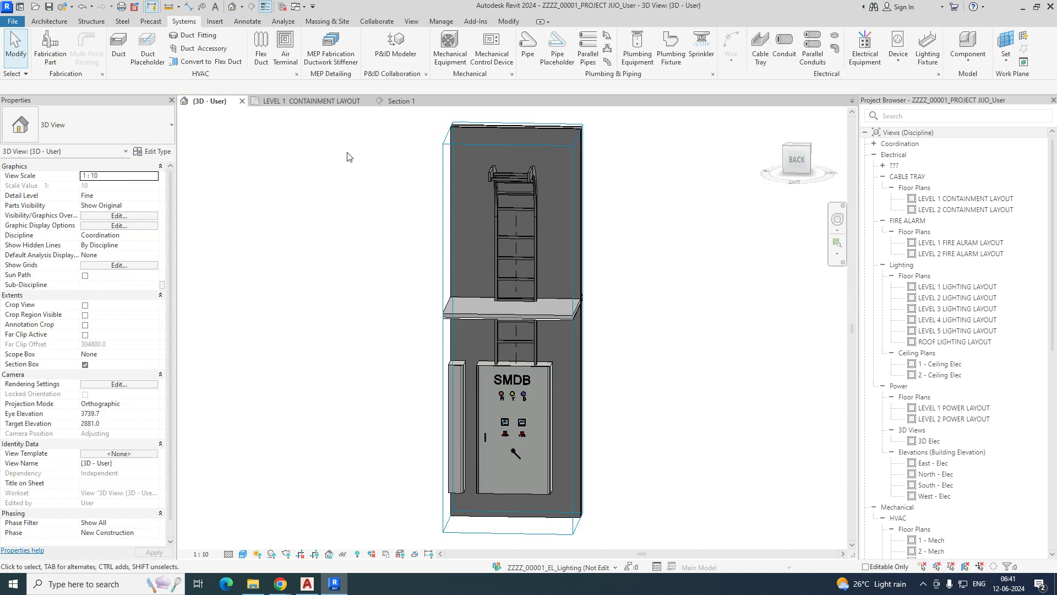
left_click(312, 101)
Zoom around the SMDB-01 to SMDB-04 boxes, select and release Section 1, then pick the vertical tray.
scroll(511, 309, "down", 5)
scroll(473, 355, "up", 5)
left_click(488, 415)
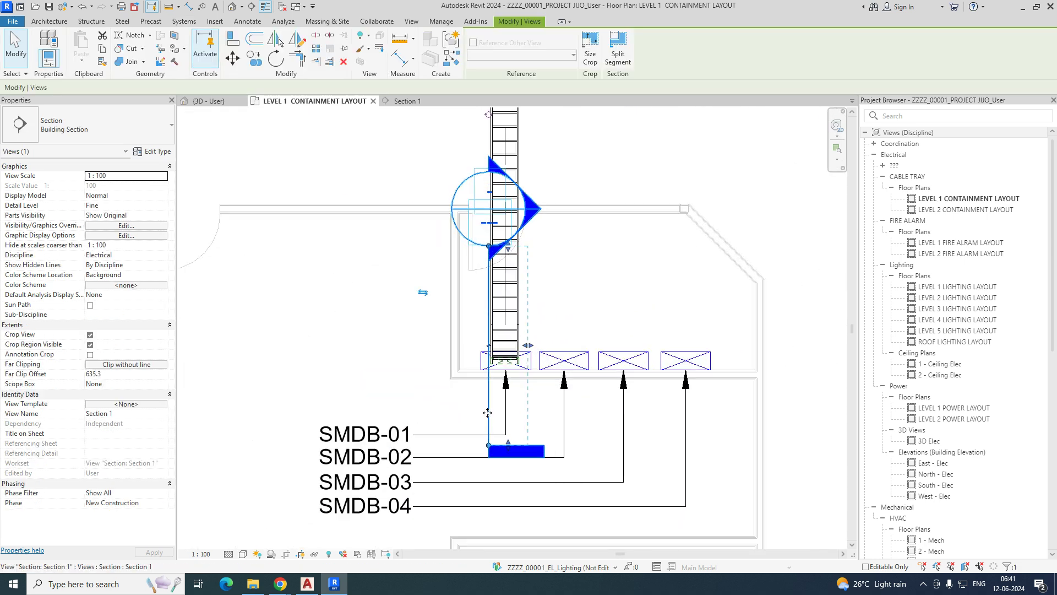
scroll(485, 408, "down", 6)
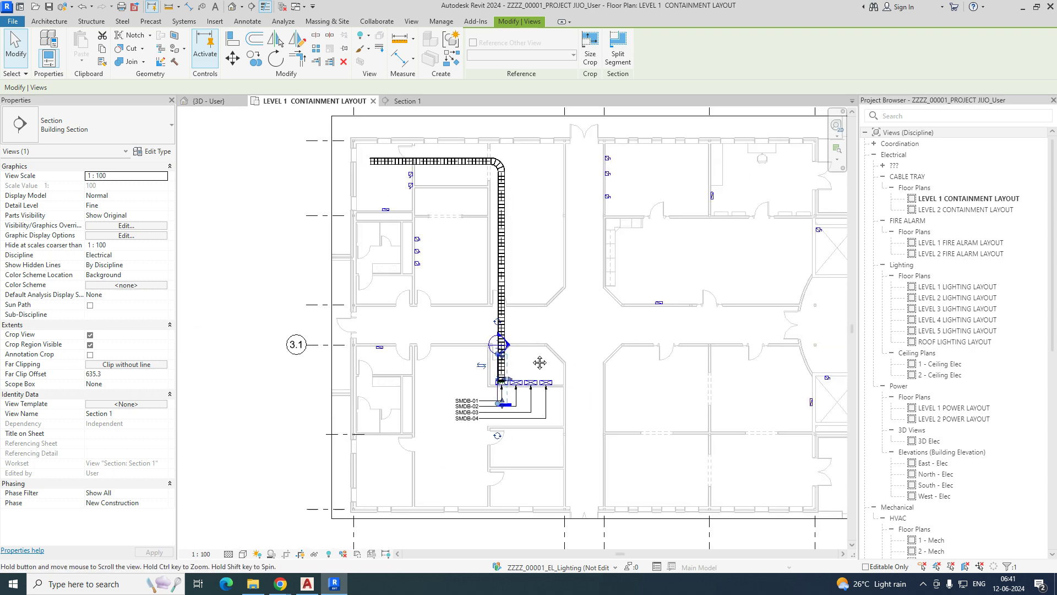
left_click(396, 210)
scroll(484, 435, "up", 3)
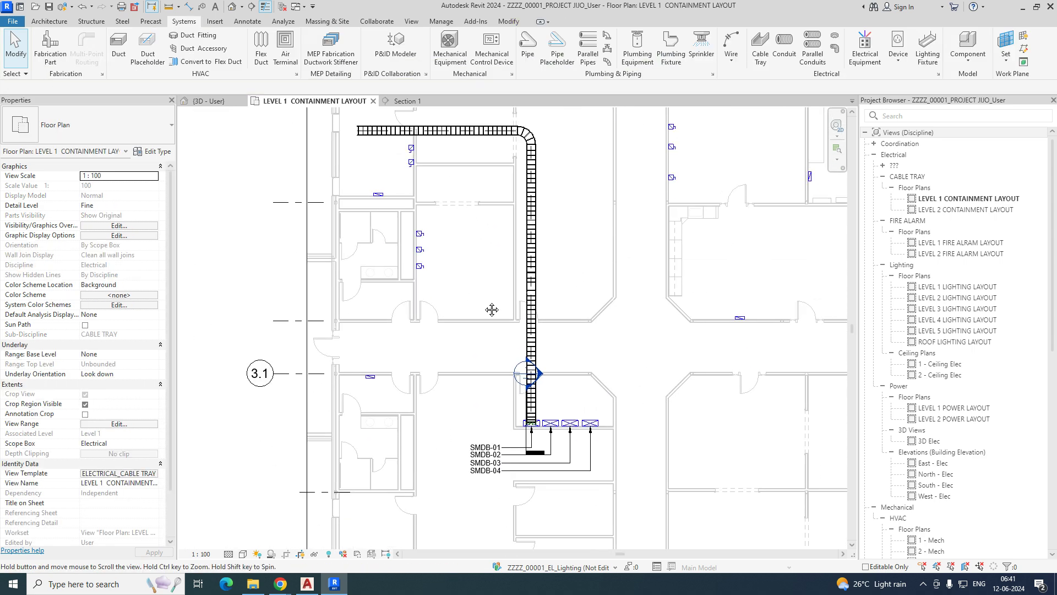
scroll(557, 431, "up", 4)
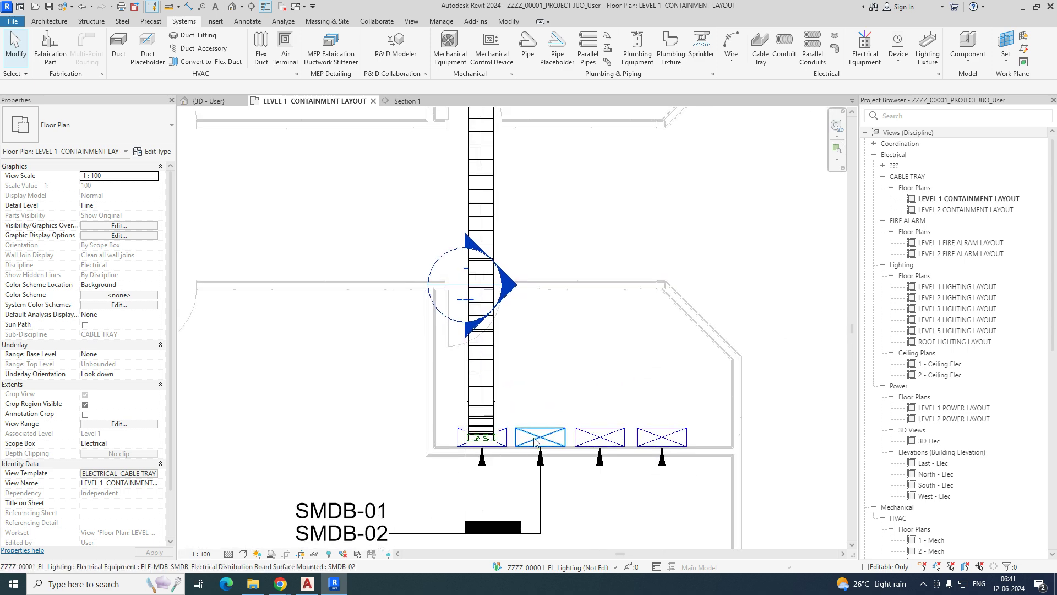
left_click(498, 377)
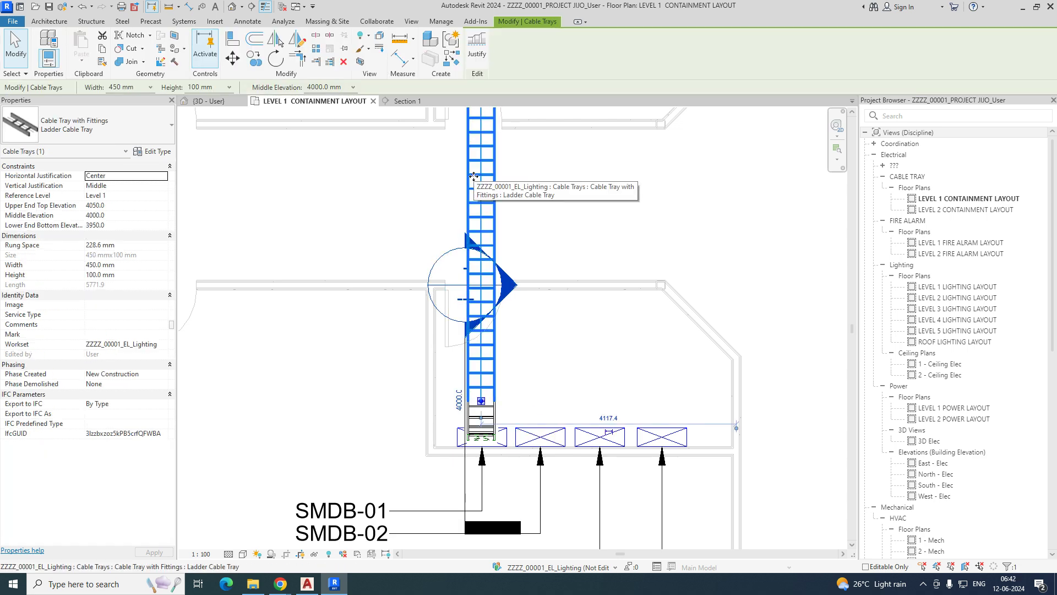
Draw a new ladder tray from the second SMDB box, straight then angled toward the main tray.
left_click(507, 345)
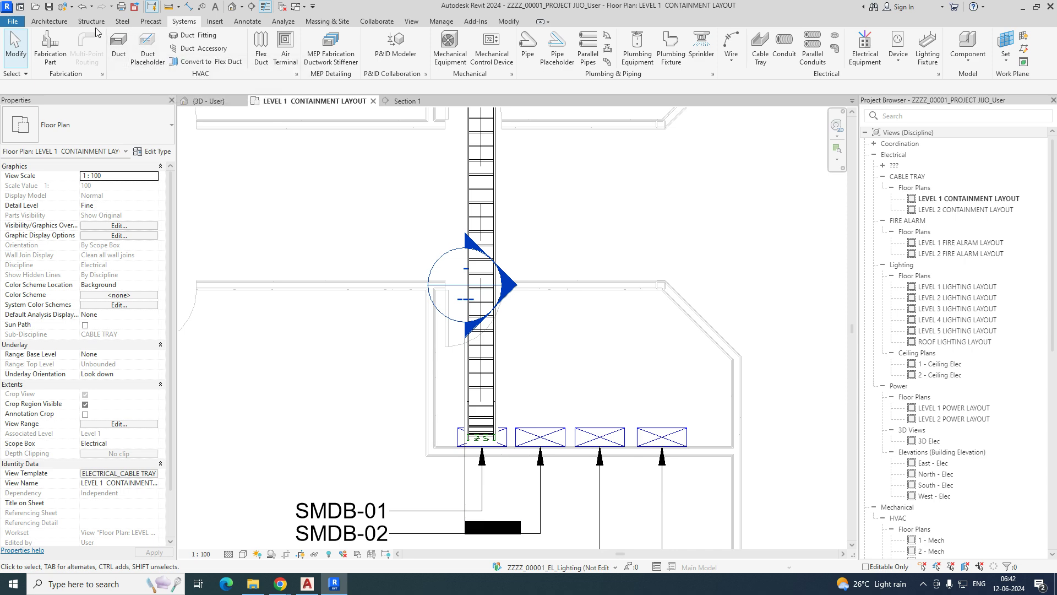
left_click(761, 48)
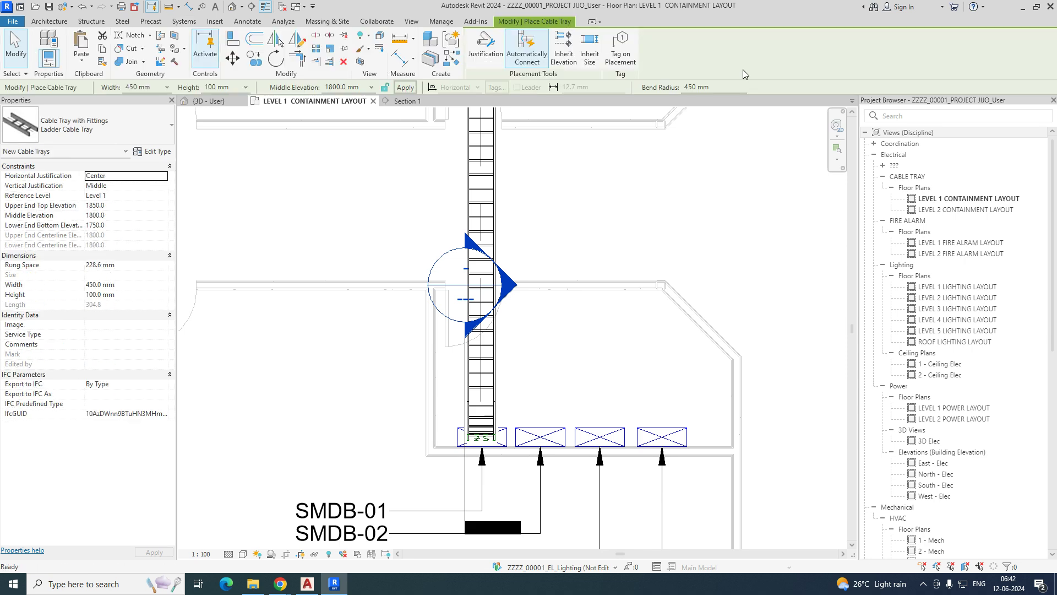
scroll(540, 436, "up", 2)
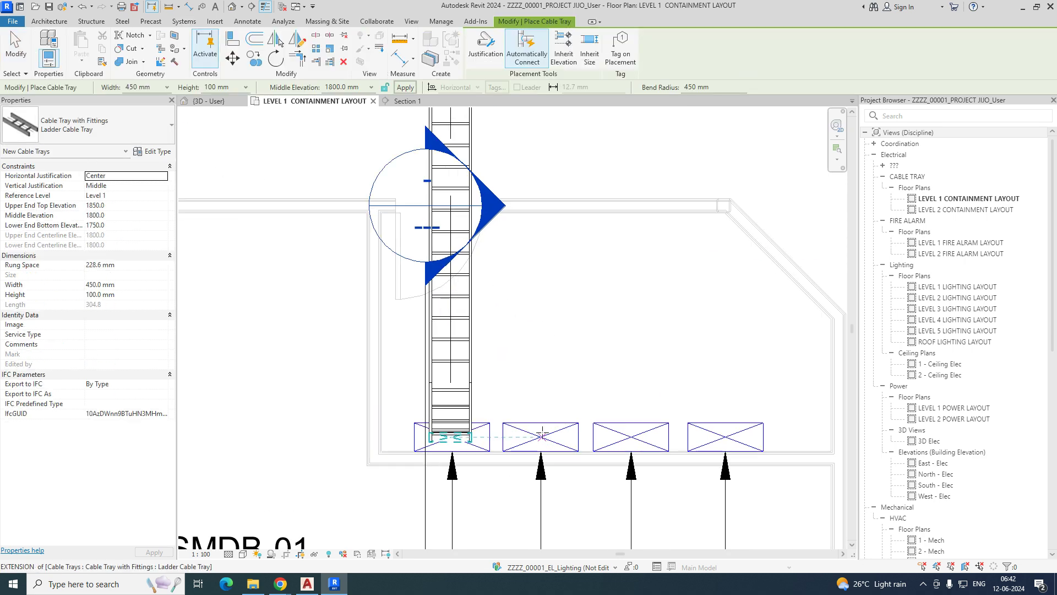
left_click(540, 437)
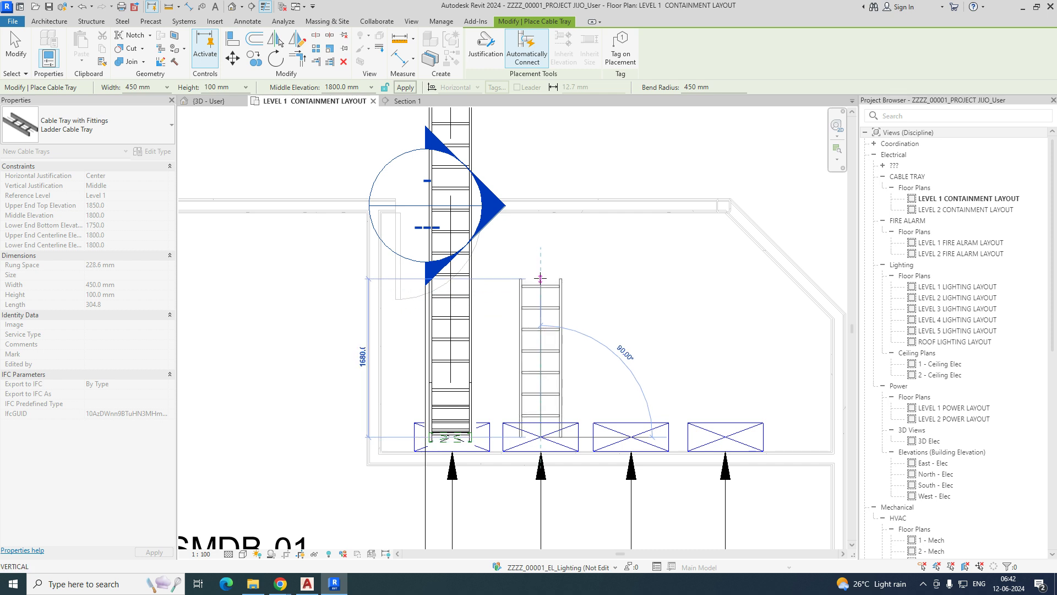
left_click(544, 348)
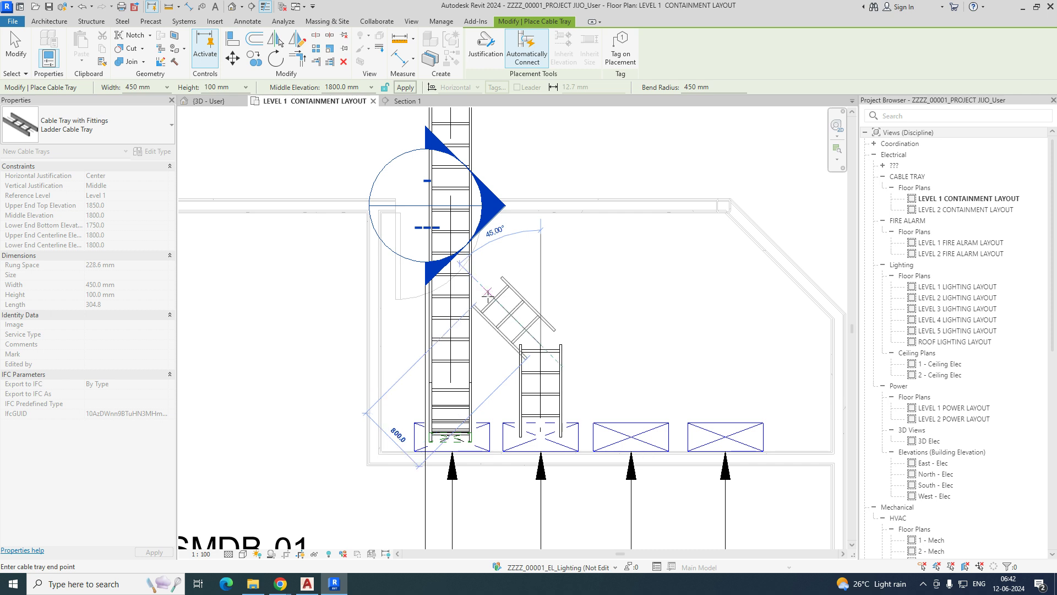
left_click(423, 230)
scroll(442, 330, "down", 5)
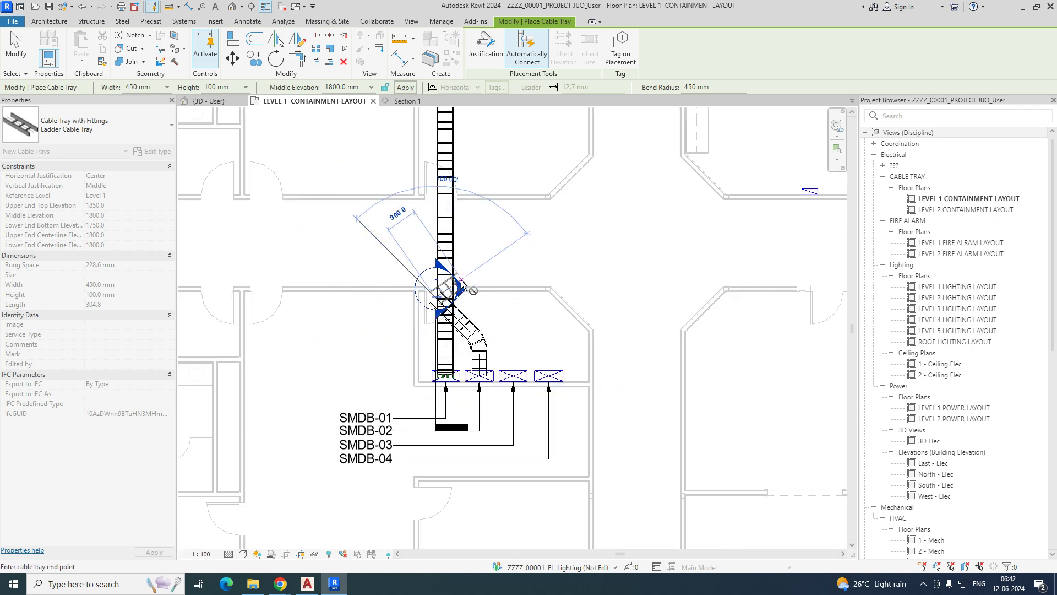
scroll(462, 297, "down", 1)
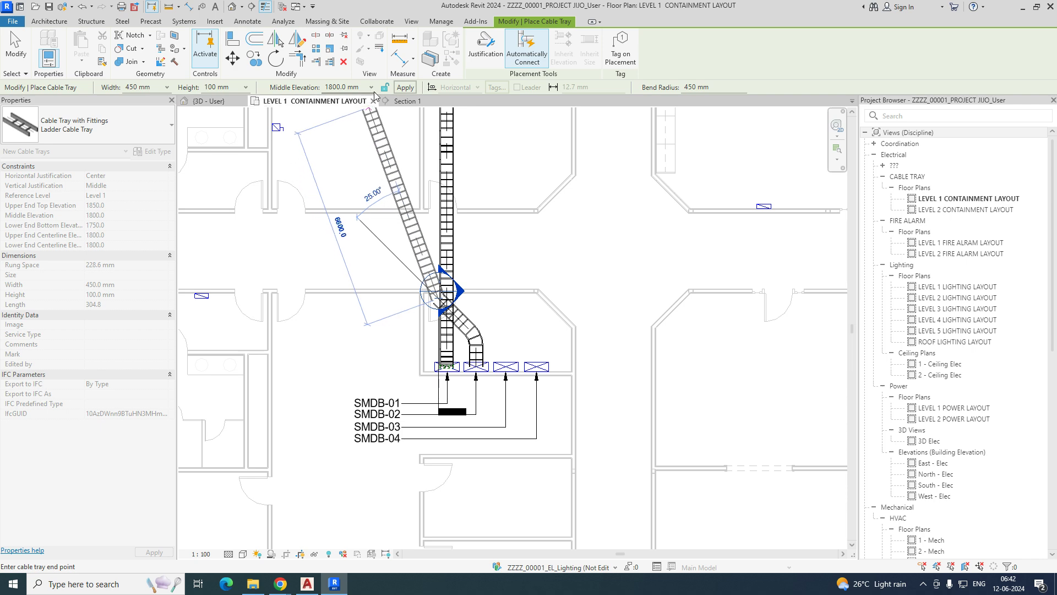
key("Escape")
scroll(446, 332, "up", 5)
key("Escape")
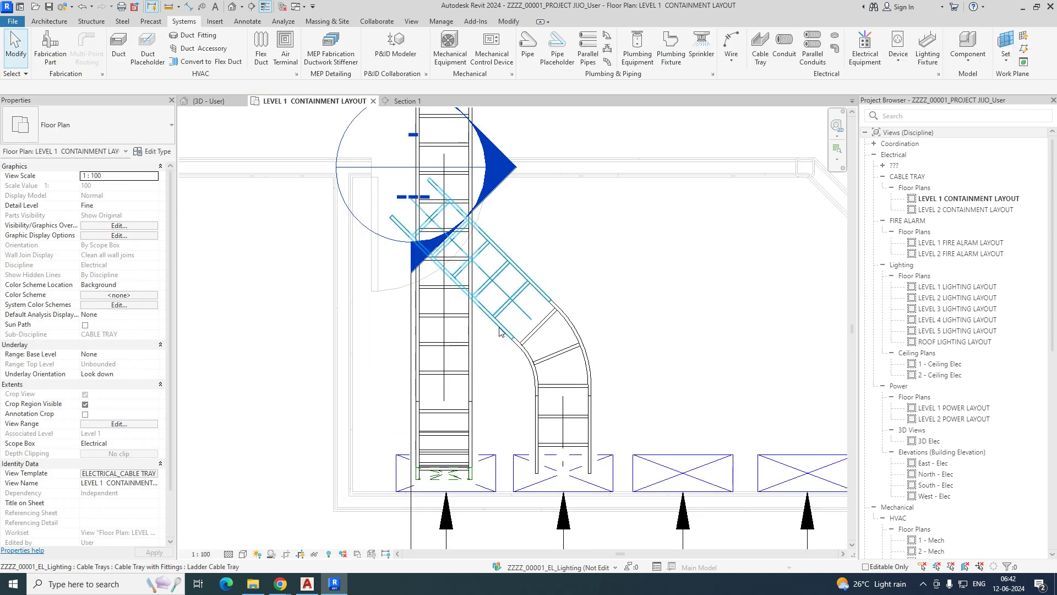
Set the diagonal tray's middle elevation to 3500 mm.
left_click(498, 327)
left_click(353, 87)
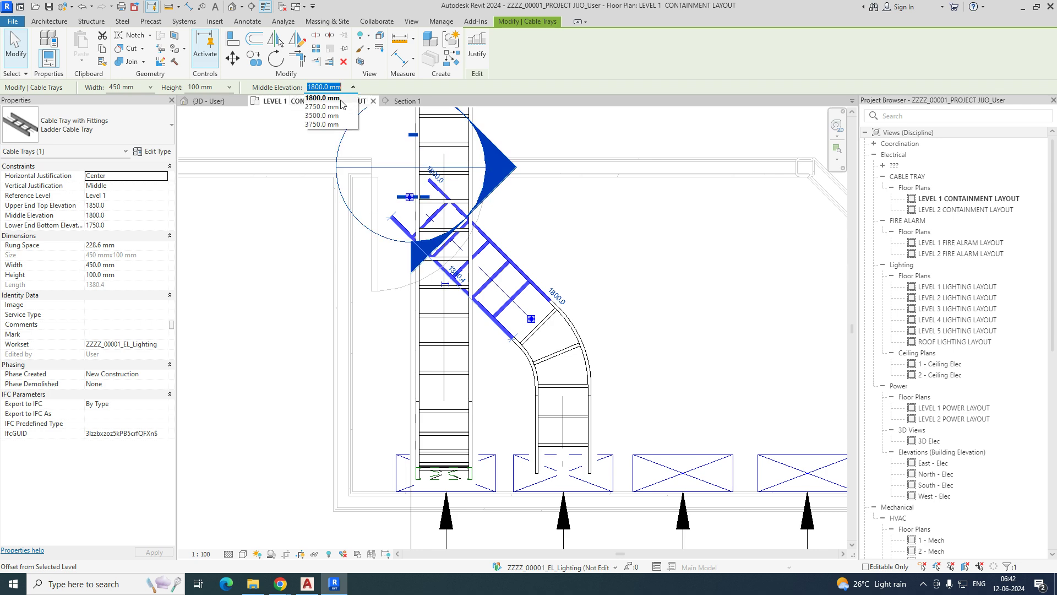
left_click(327, 116)
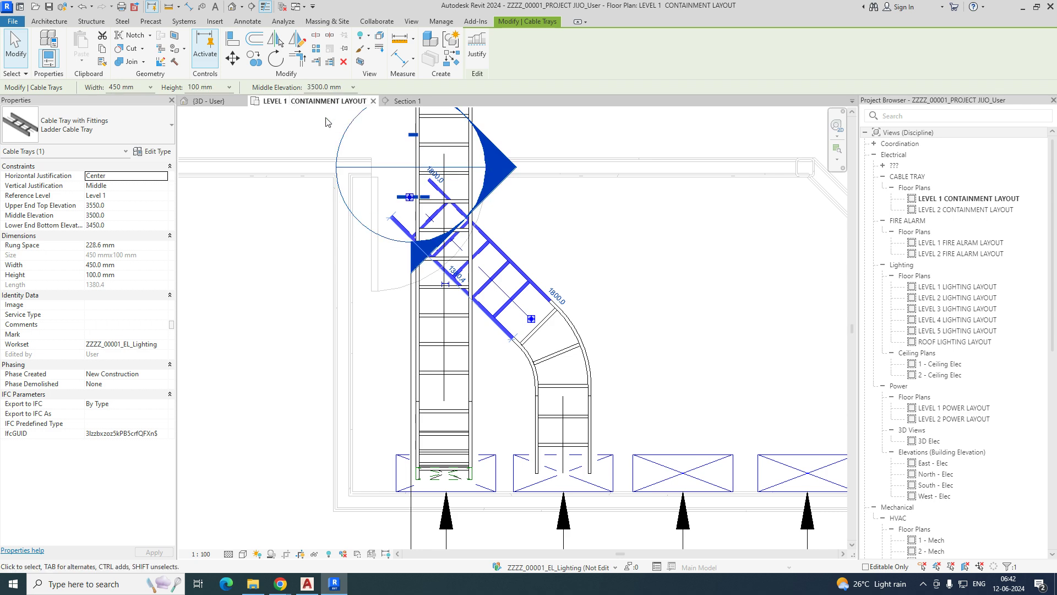
Continue the tray from the diagonal's open end to the main tray's corner elbow.
right_click(408, 199)
left_click(443, 250)
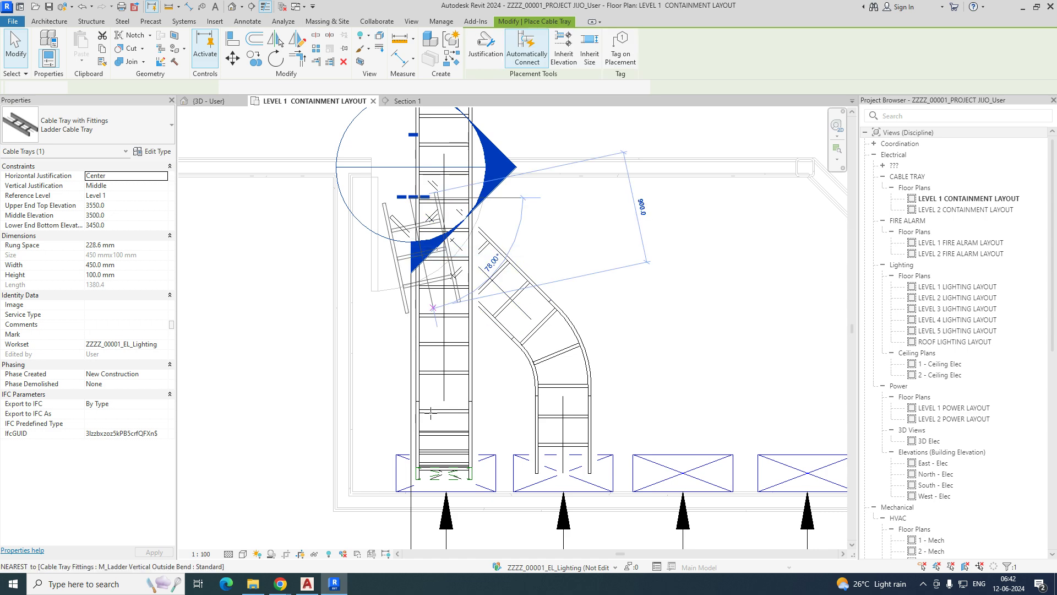
scroll(433, 174, "down", 4)
middle_click_drag(433, 174, 433, 418)
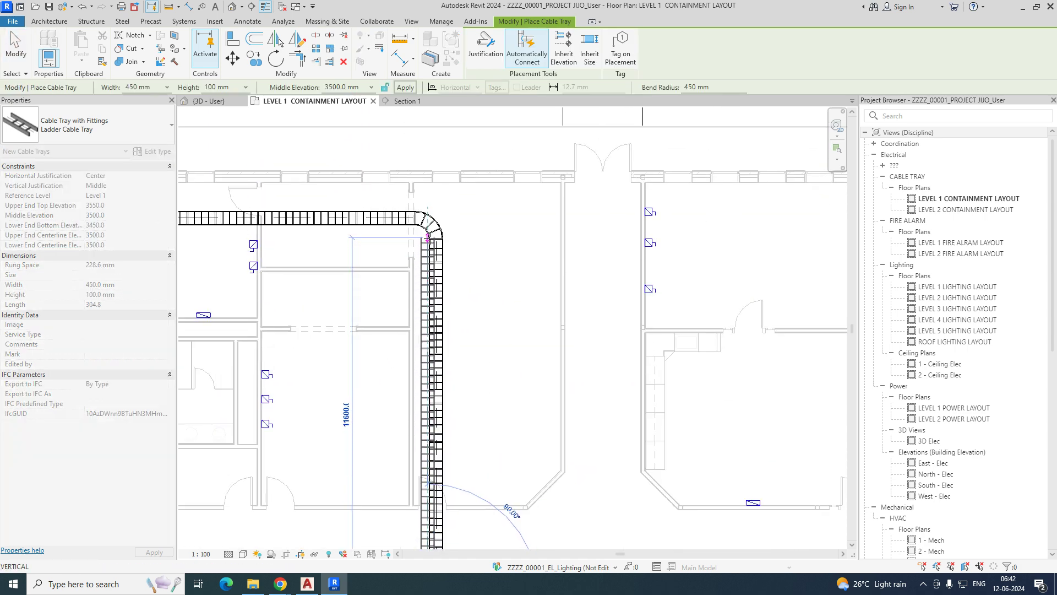
scroll(427, 254, "up", 2)
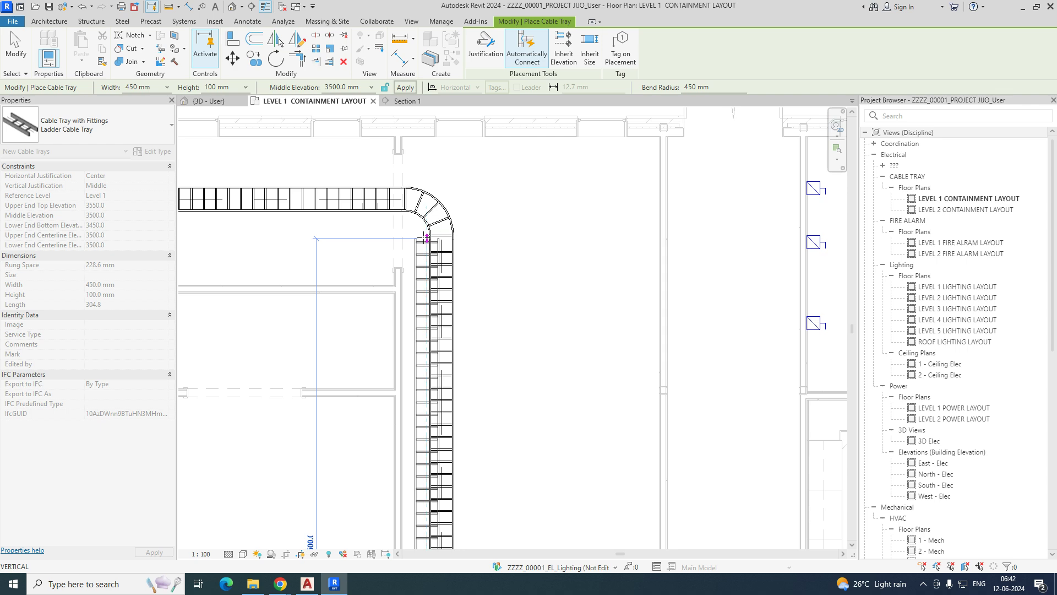
left_click(426, 238)
key("Escape")
key("Escape")
Start an Align (AL) of the new tray with the main tray, then cancel it.
scroll(457, 364, "up", 2)
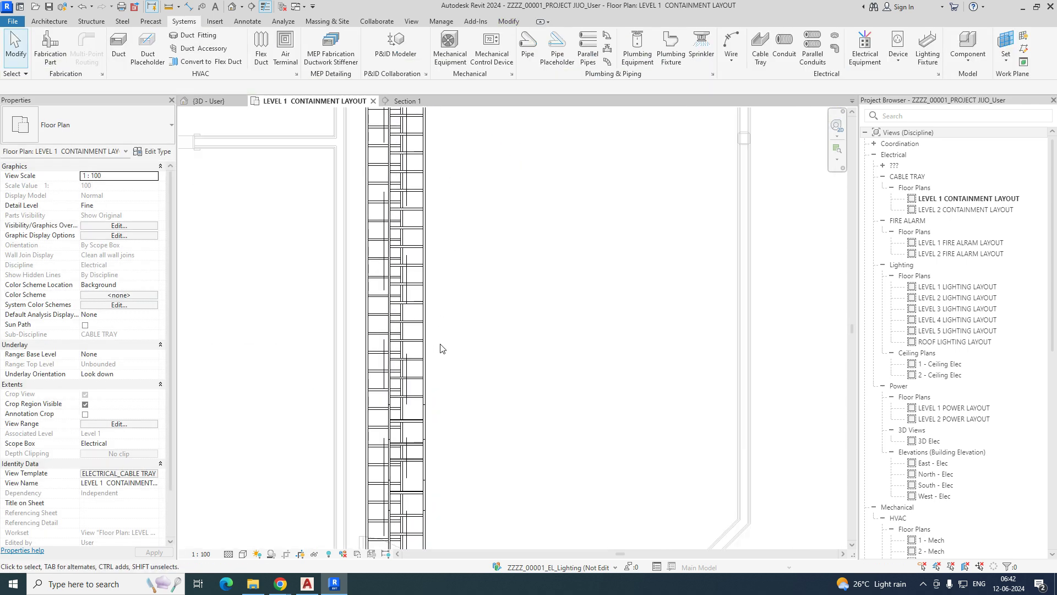
key("a")
key("l")
scroll(432, 383, "up", 2)
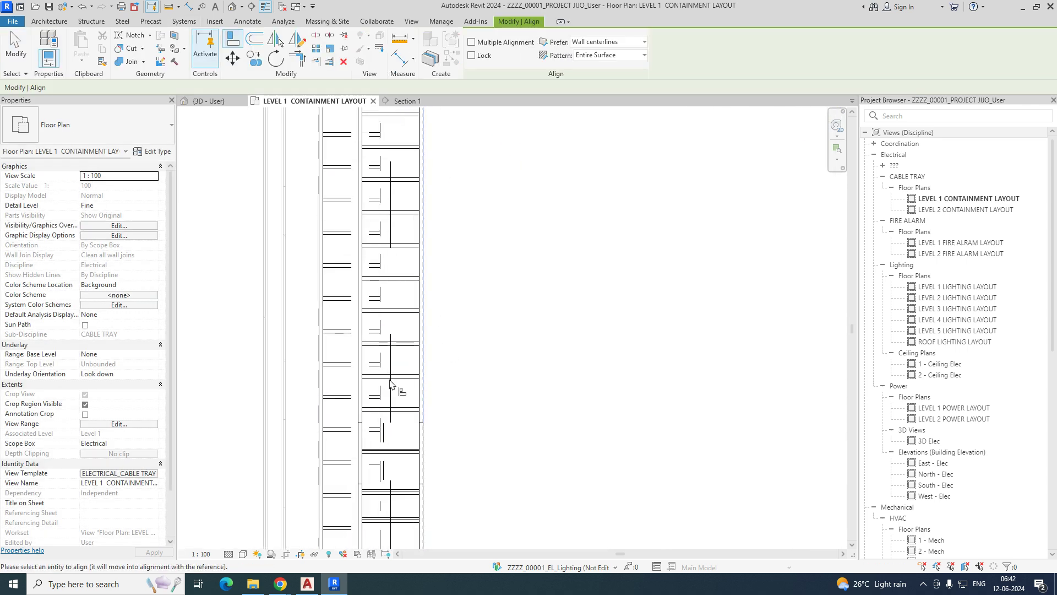
scroll(384, 368, "down", 5)
key("Escape")
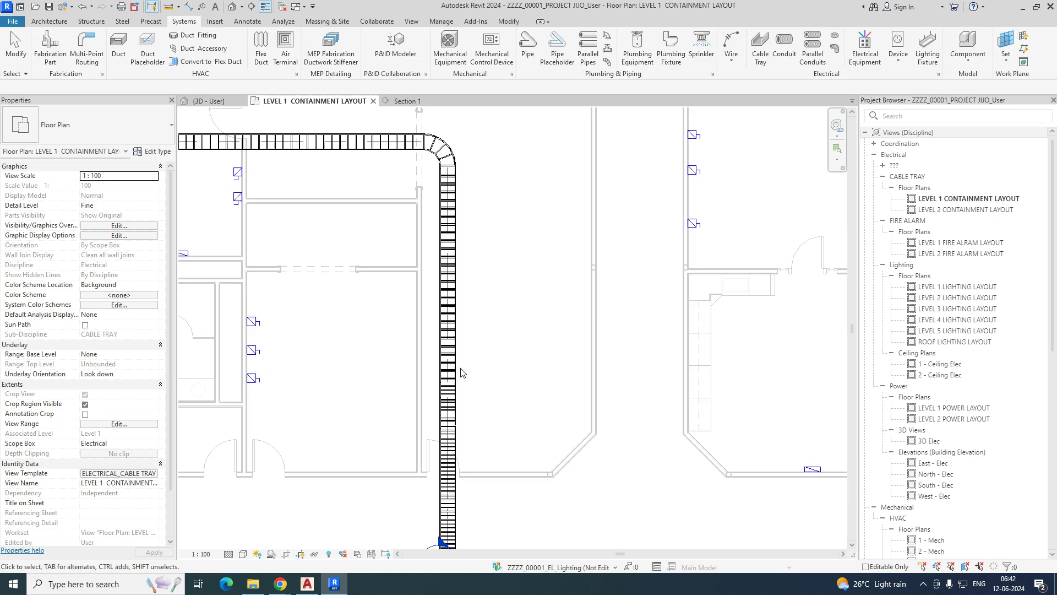
Window-select the whole new tray run and view it in a cropped 3D Selection Box.
left_click_drag(349, 167, 492, 538)
middle_click_drag(493, 540, 489, 452)
scroll(489, 452, "down", 2)
key("Escape")
left_click_drag(419, 200, 489, 468)
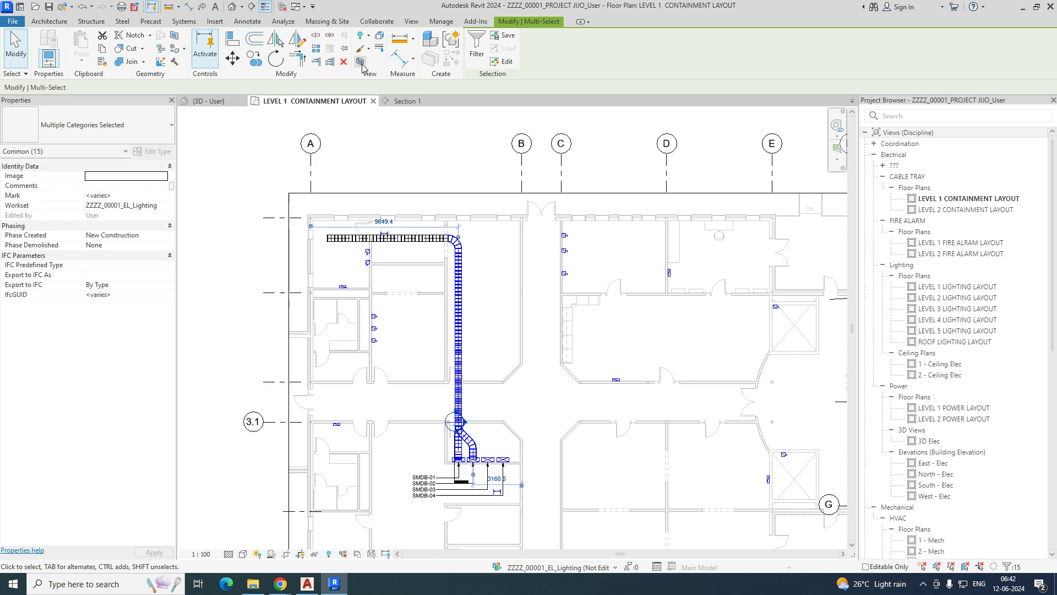
left_click(361, 64)
Orbit the 3D view round to a straight right-side view of the trays.
key("Escape")
middle_click_drag(451, 347, 346, 308, "shift")
middle_click_drag(468, 329, 420, 367, "shift")
middle_click_drag(546, 276, 588, 262, "shift")
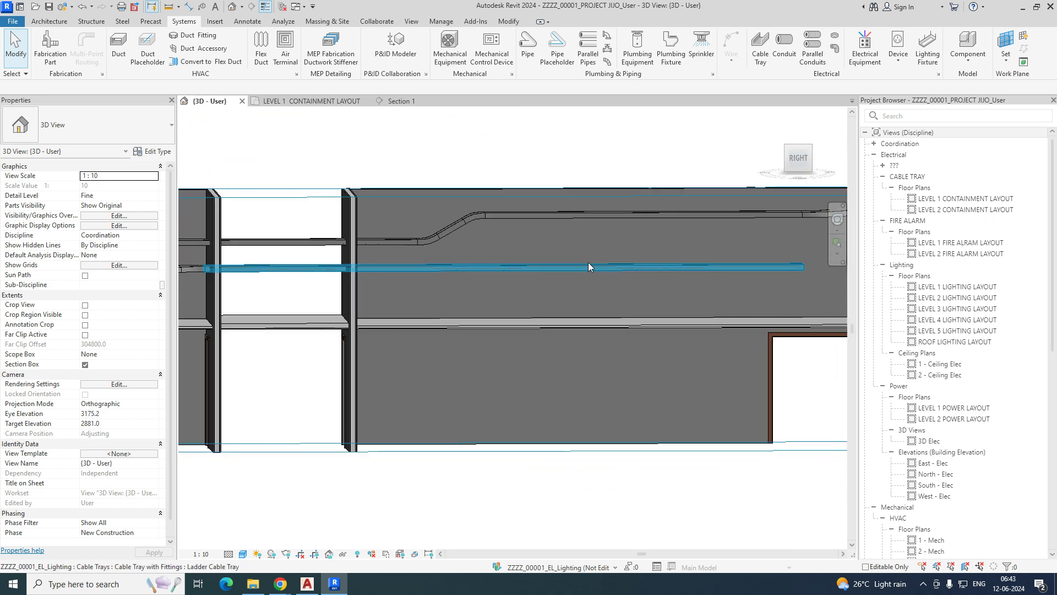
left_click(795, 160)
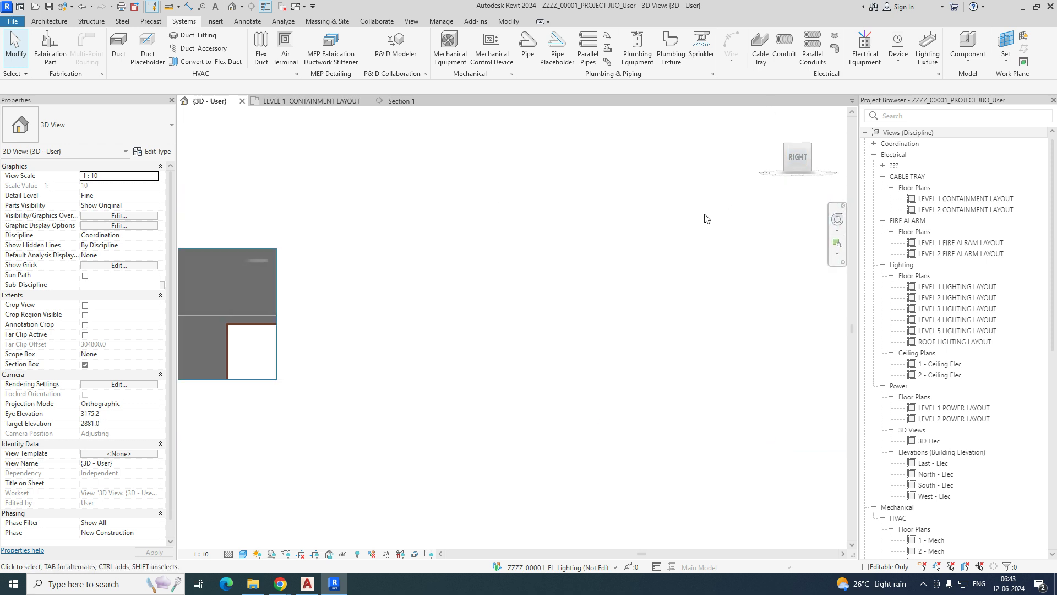
scroll(447, 316, "up", 3)
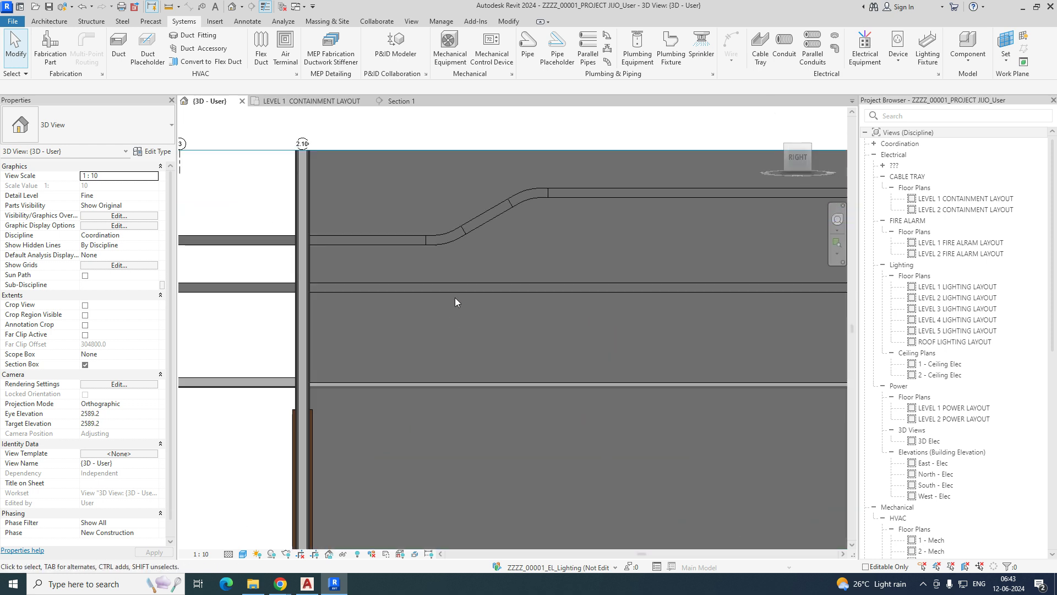
Split the tray at two points with SL and delete the short piece between them.
key("s")
key("l")
left_click(461, 287)
left_click(578, 286)
key("Escape")
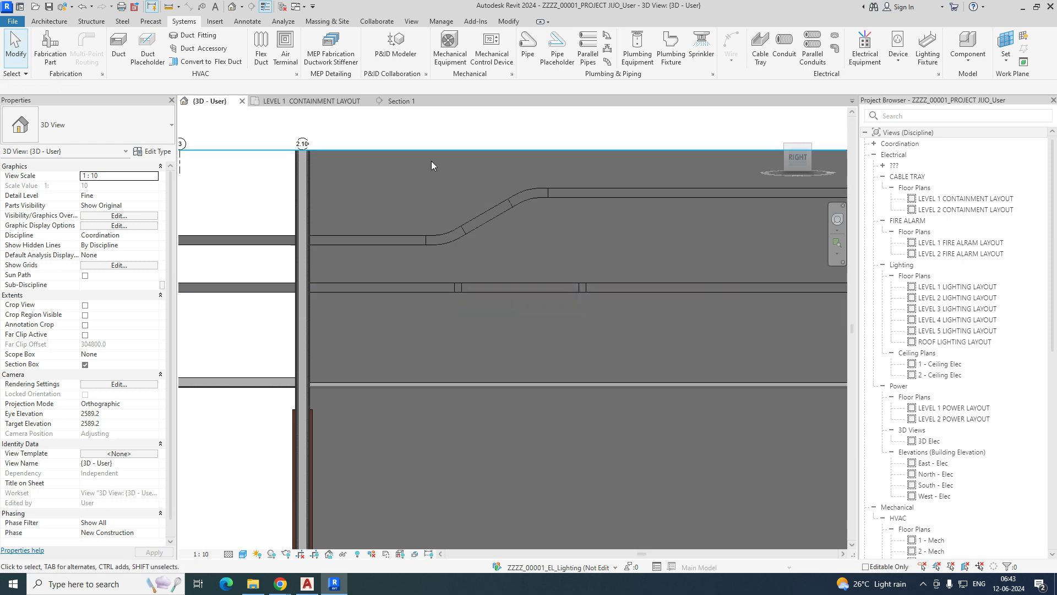
left_click_drag(602, 325, 602, 324)
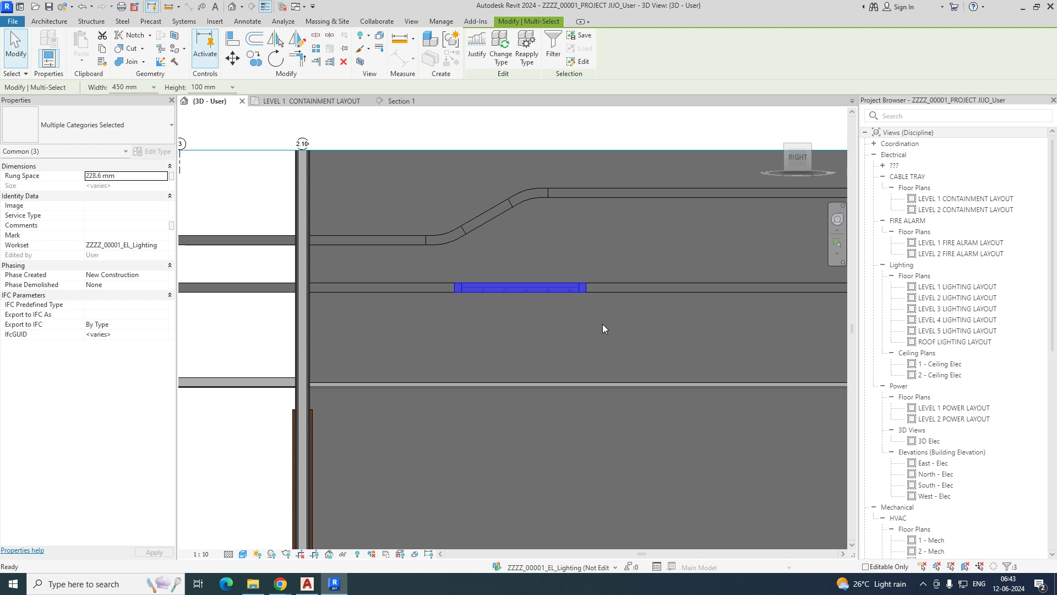
key("Delete")
scroll(529, 321, "down", 2)
Set the short tray between the walls to 3750 mm middle elevation.
left_click(465, 274)
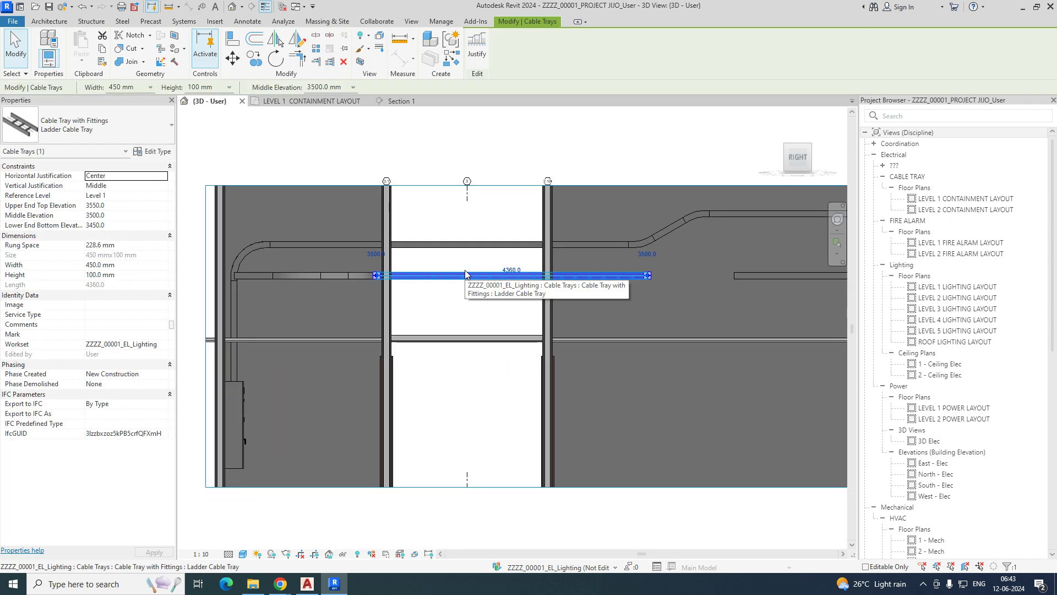
scroll(467, 259, "up", 2)
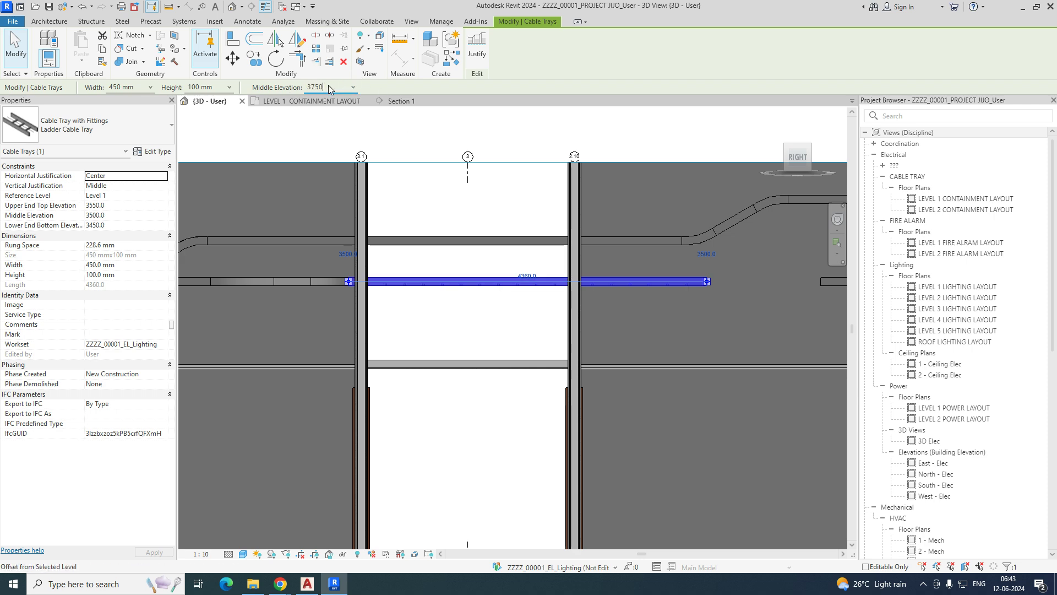
key("Return")
left_click(526, 334)
scroll(499, 333, "down", 1)
Raise the lower tray on the long wall to 4000 mm middle elevation, after trying 4250 mm.
middle_click_drag(498, 333, 198, 336, "shift")
middle_click_drag(515, 326, 499, 325)
scroll(499, 325, "down", 5)
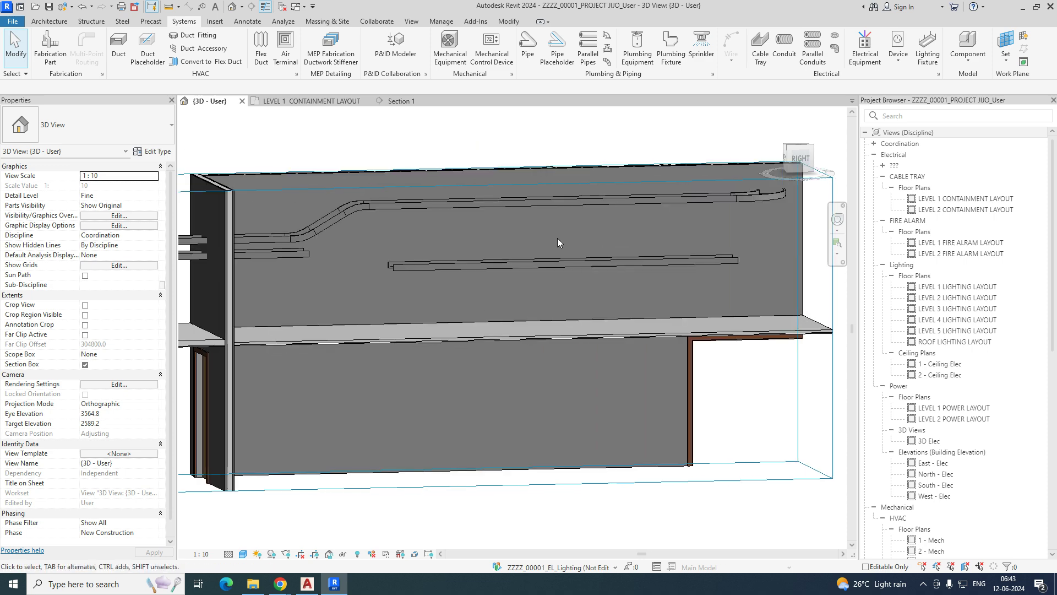
left_click(536, 197)
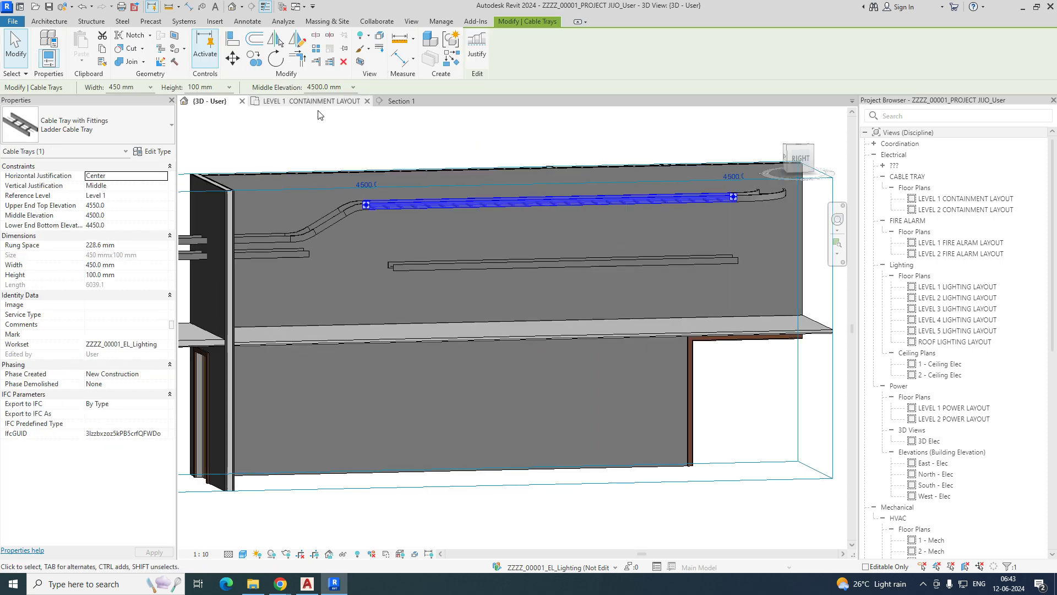
key("Escape")
left_click(463, 269)
middle_click_drag(509, 306, 491, 298, "shift")
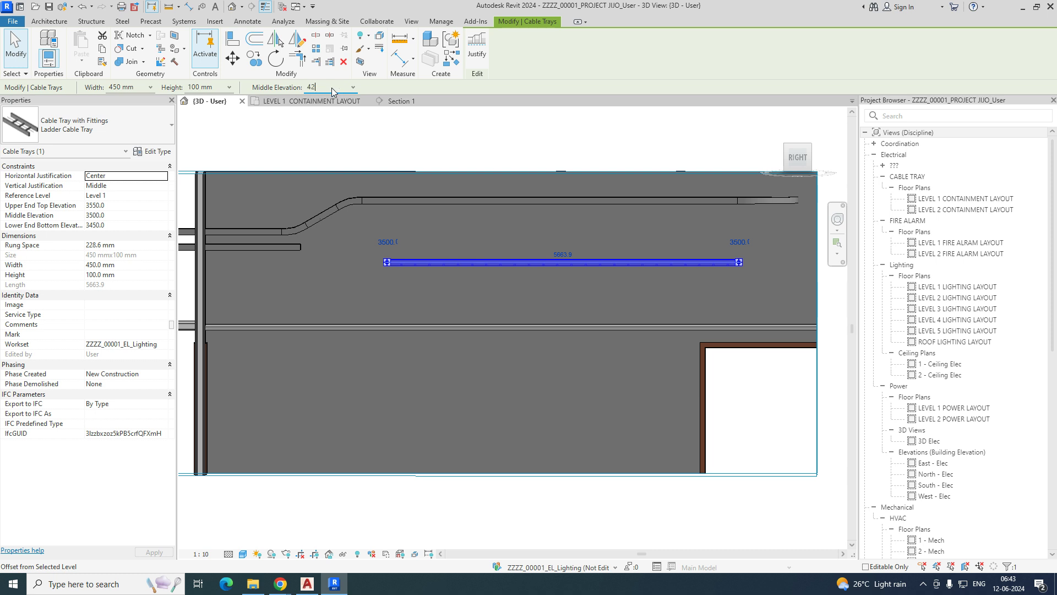
key("Return")
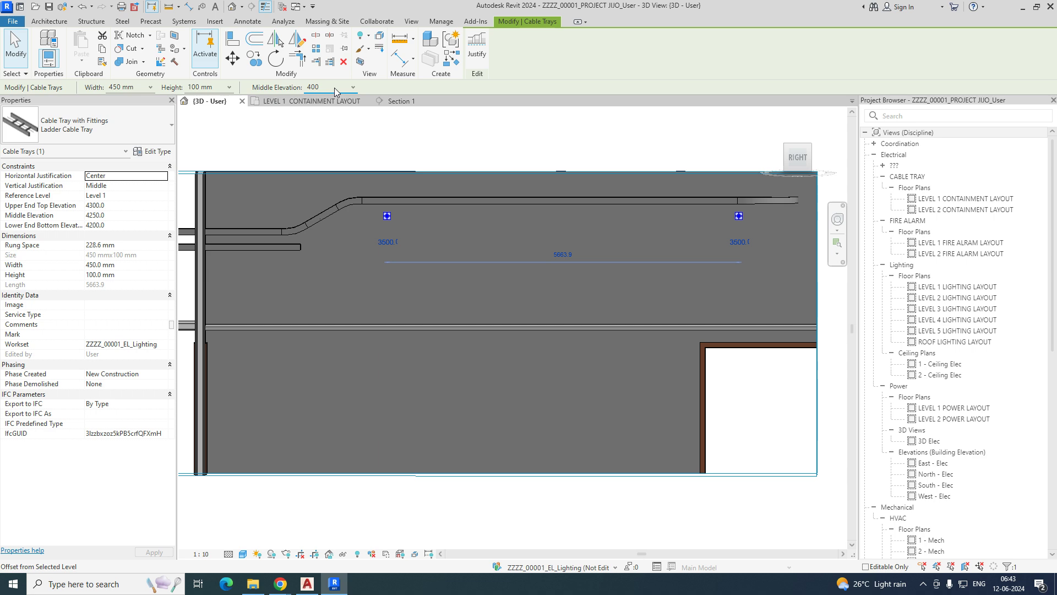
key("Return")
left_click(517, 139)
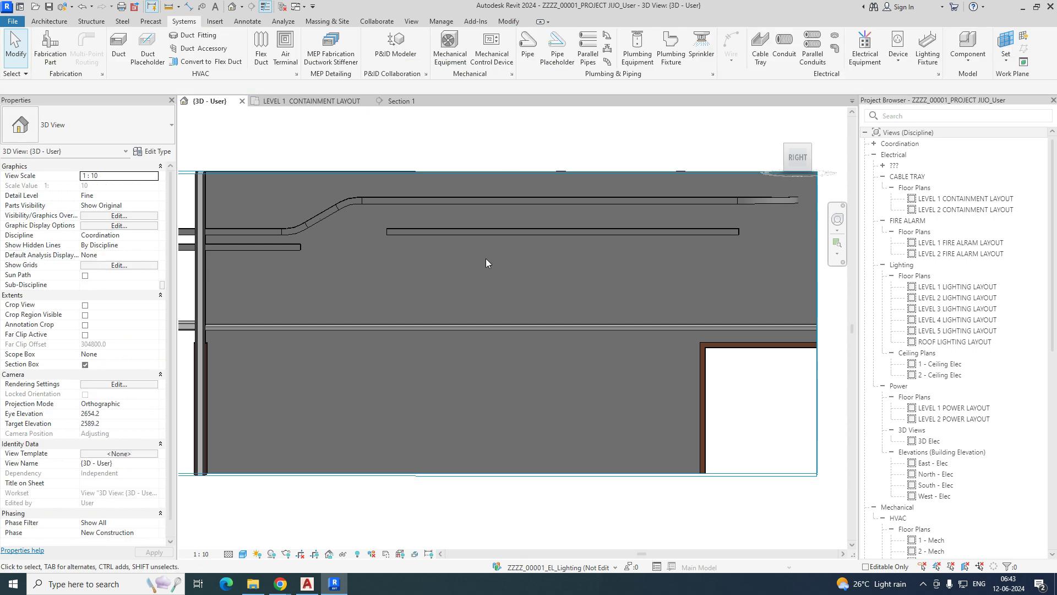
left_click(297, 101)
scroll(474, 293, "up", 3)
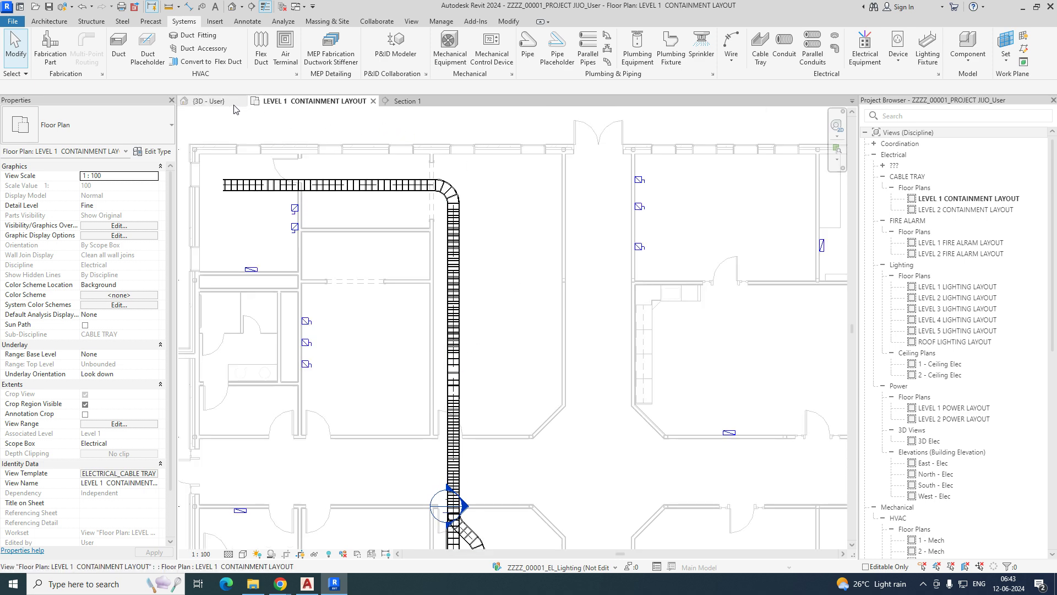
Tab-select the connected tray network, then glance at Section 1 and return to the plan.
key("Tab")
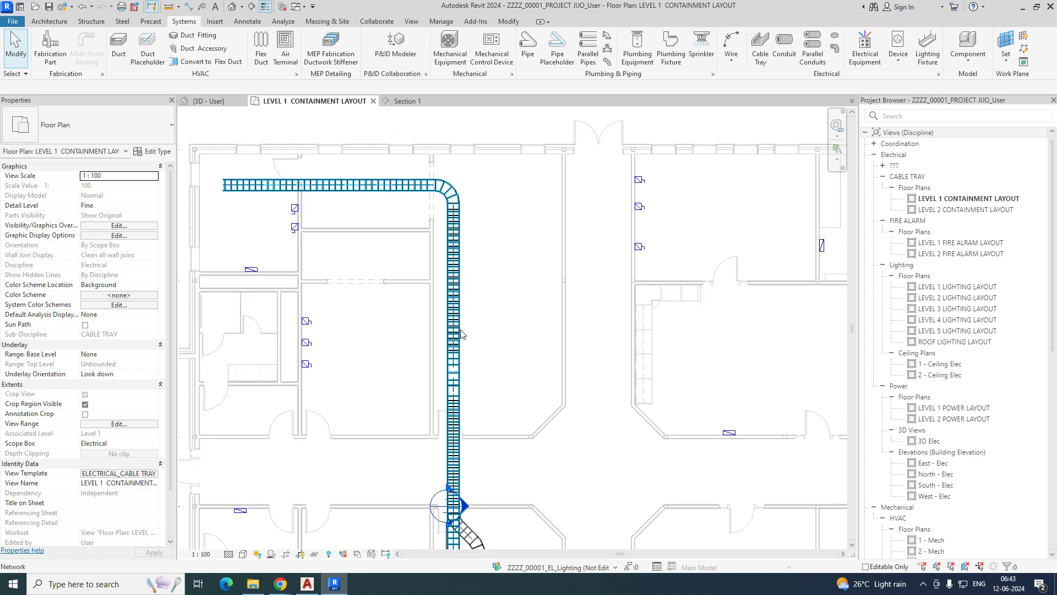
left_click(461, 334)
key("Escape")
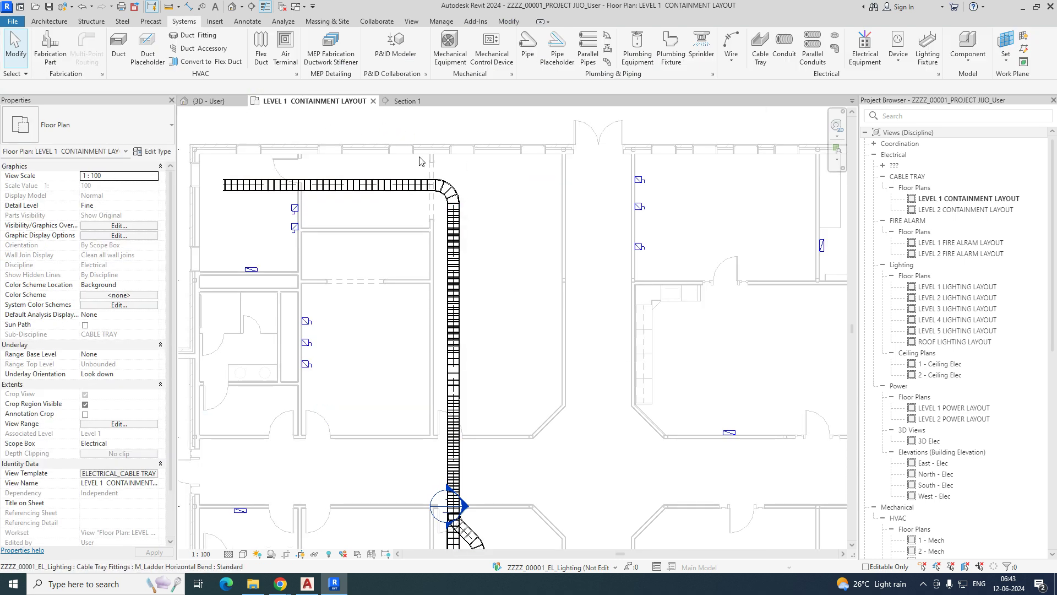
left_click(404, 101)
left_click(311, 101)
scroll(442, 545, "up", 2)
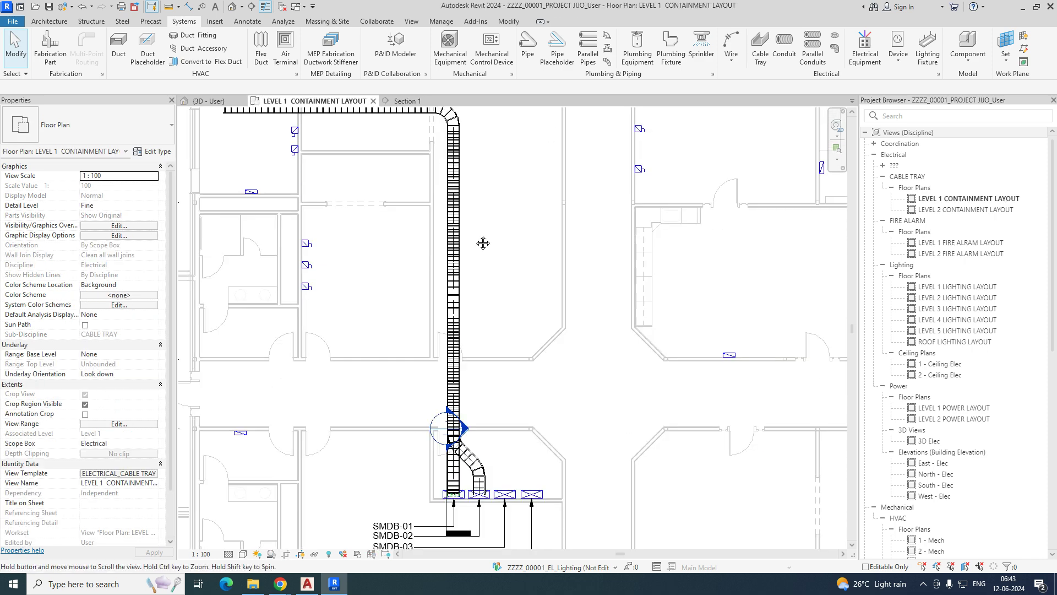
Drag the Section 1 cut line higher up the vertical tray run.
left_click(444, 511)
left_click_drag(446, 509, 453, 293)
left_click_drag(448, 345, 449, 346)
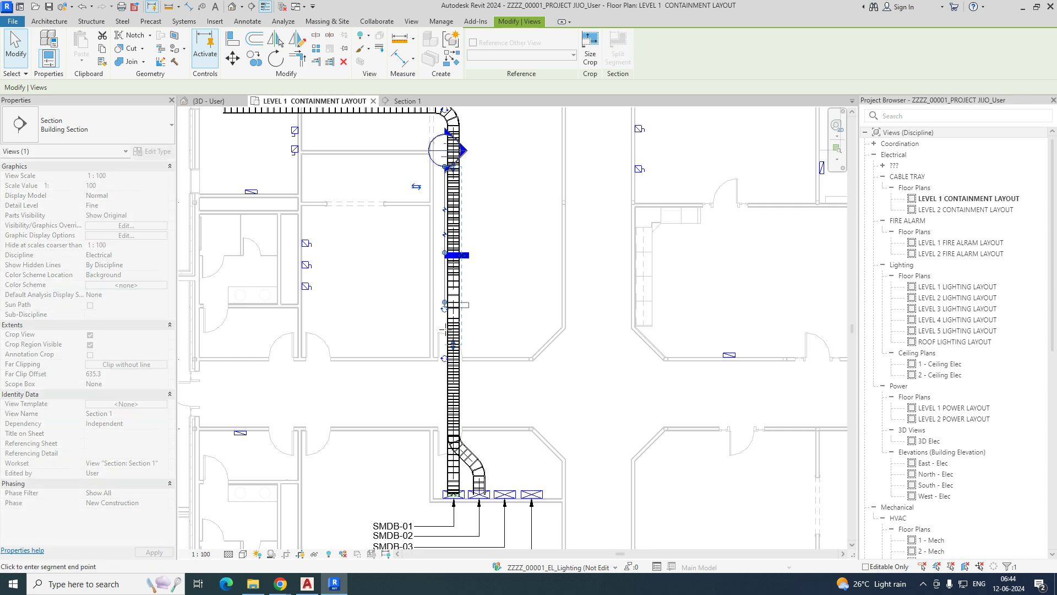
scroll(482, 262, "up", 1)
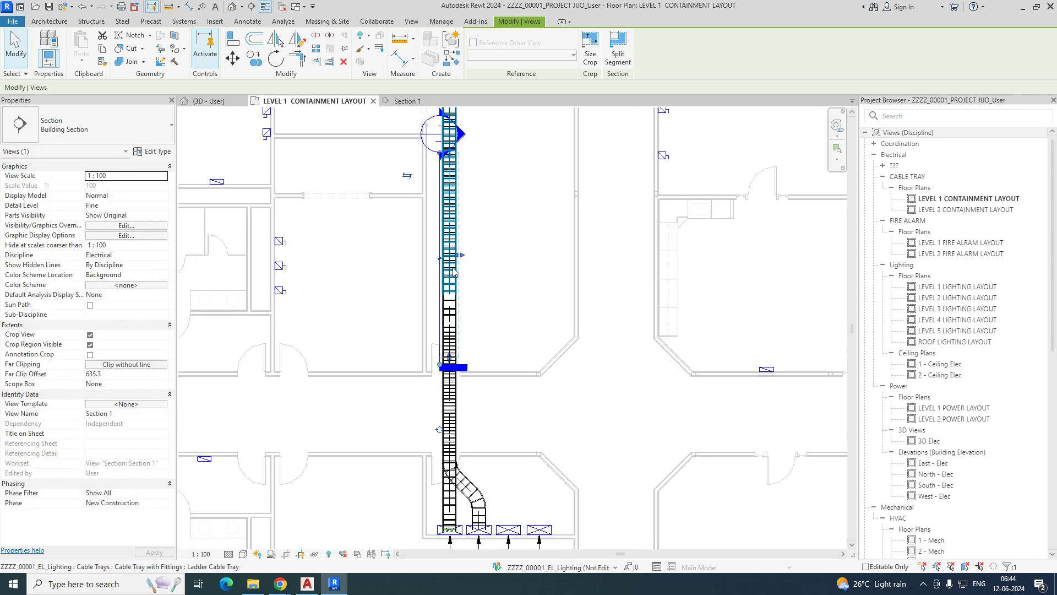
scroll(459, 266, "up", 2)
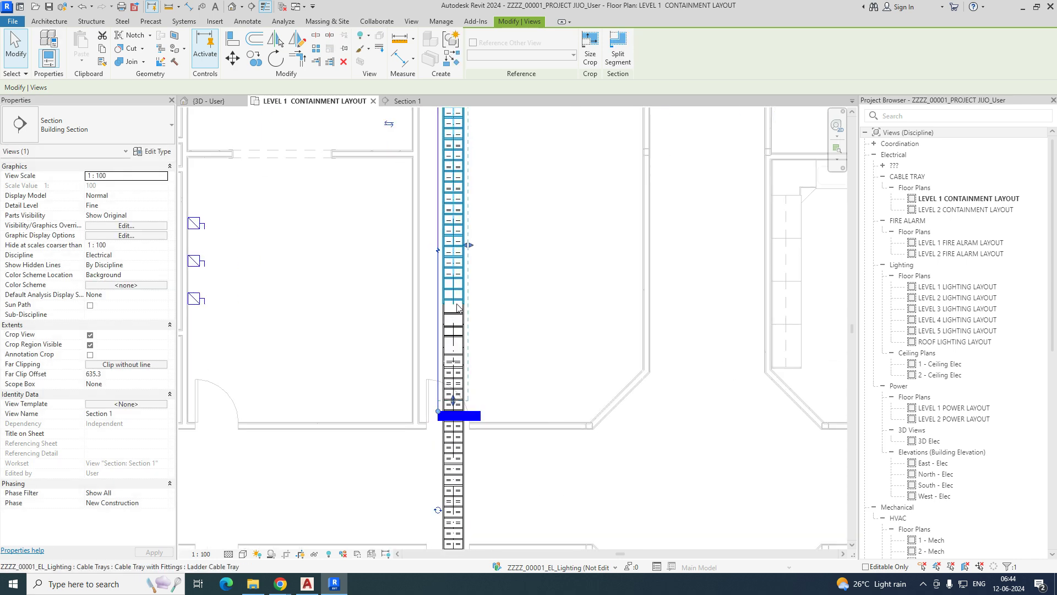
Extend the lower tray piece's end further up the run, then box-select the tray run for a Selection Box.
left_click(453, 380)
scroll(454, 372, "up", 2)
left_click_drag(454, 364, 453, 239)
scroll(488, 302, "down", 4)
key("Escape")
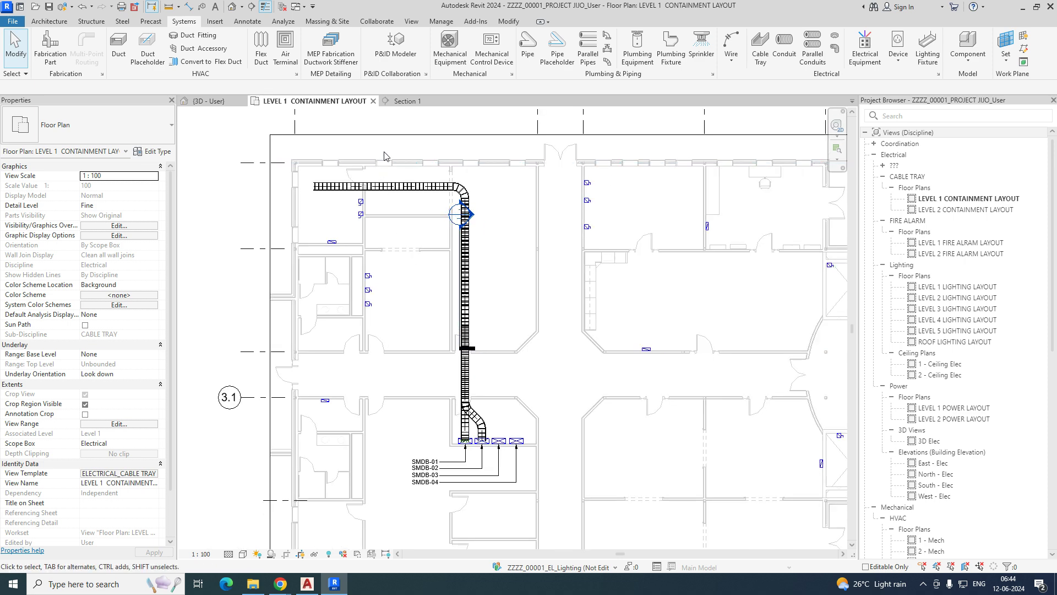
left_click_drag(387, 149, 495, 443)
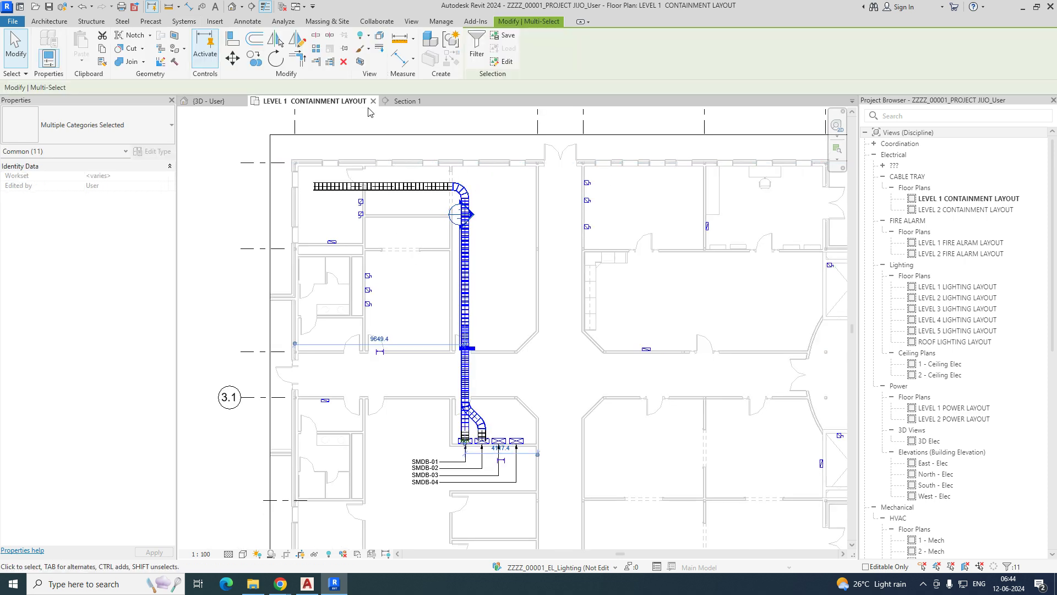
left_click(365, 65)
In a straight side view of the boxed trays, edit the short lower tray's middle elevation value.
middle_click_drag(509, 403, 500, 364, "shift")
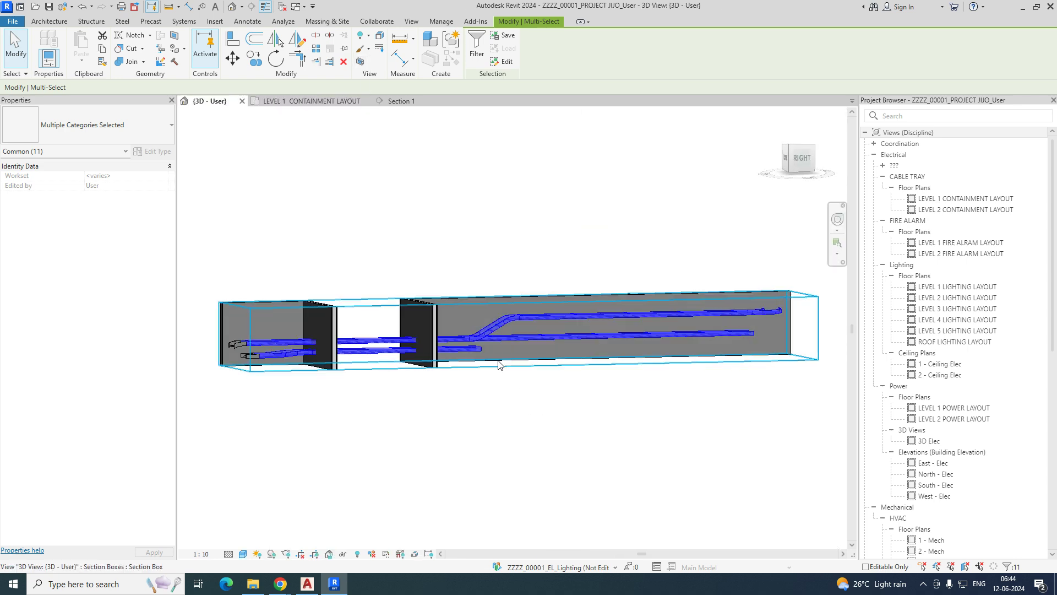
scroll(500, 363, "up", 1)
key("Escape")
left_click(509, 335)
middle_click_drag(501, 427, 595, 382, "shift")
left_click(505, 309)
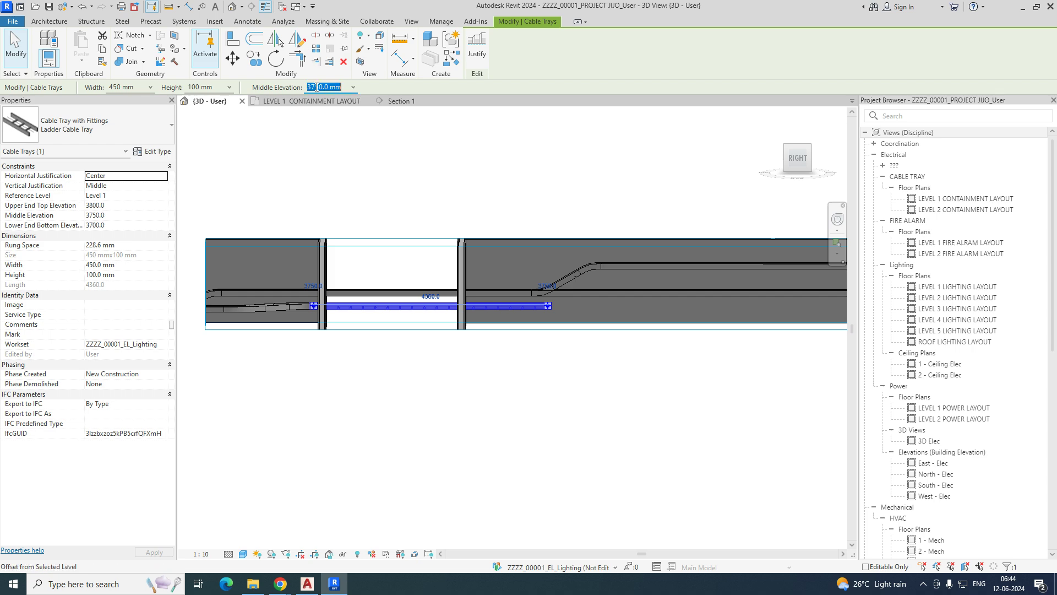
left_click_drag(338, 87, 341, 87)
type("0")
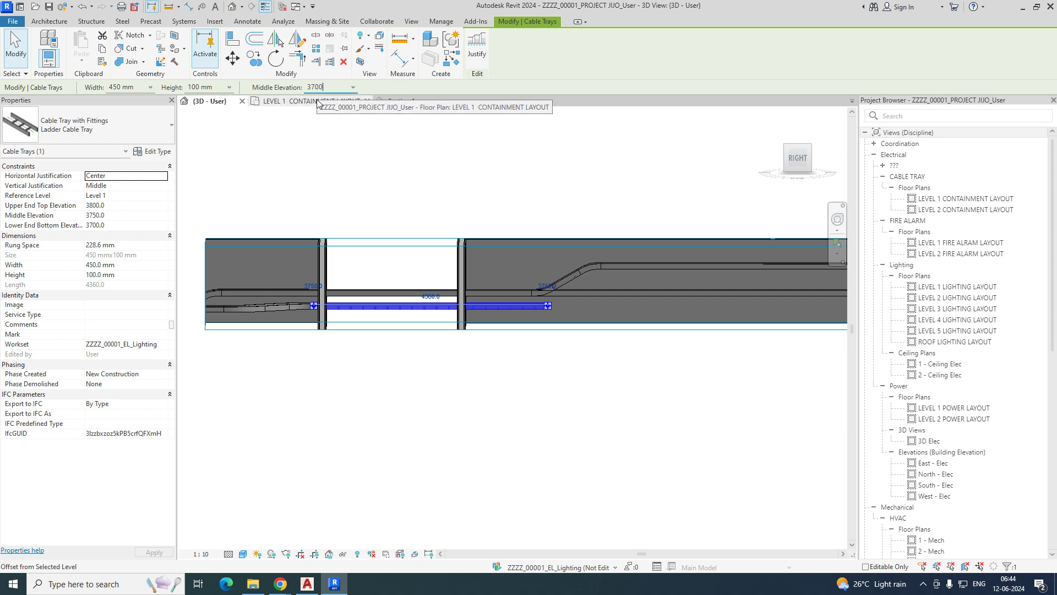
left_click(559, 477)
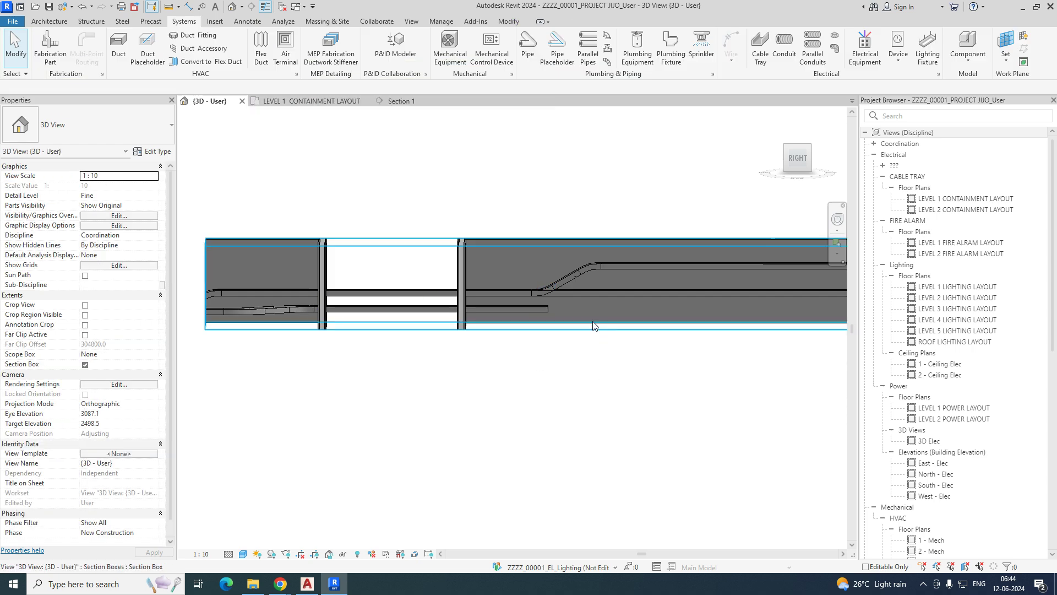
Select the long 4000 mm tray and attempt a split, dismissing the unsaved-project reminder and cancelling.
left_click(596, 295)
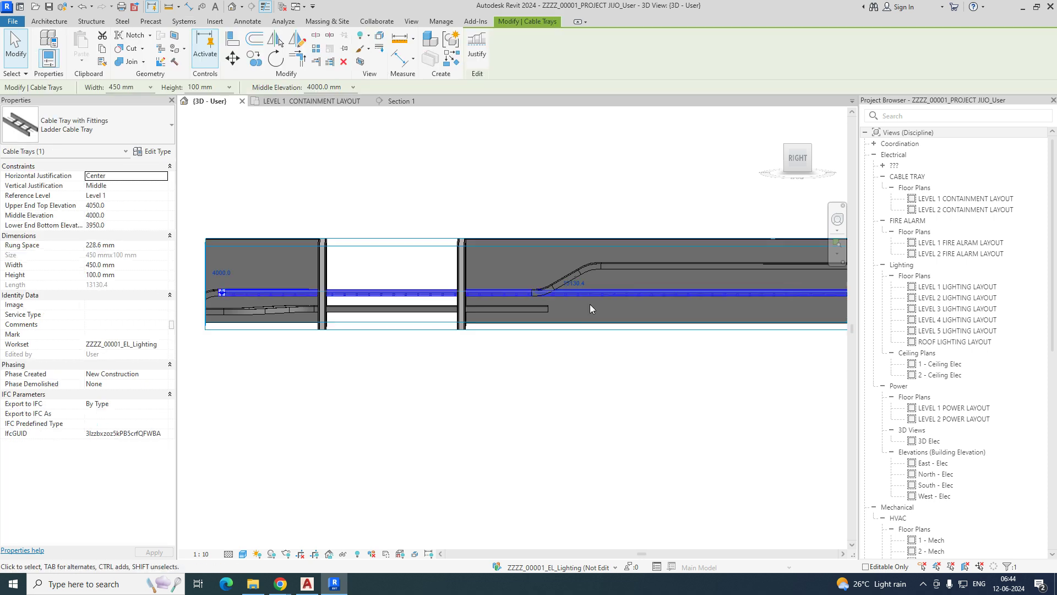
key("Escape")
key("s")
key("l")
key("Escape")
scroll(633, 290, "up", 3)
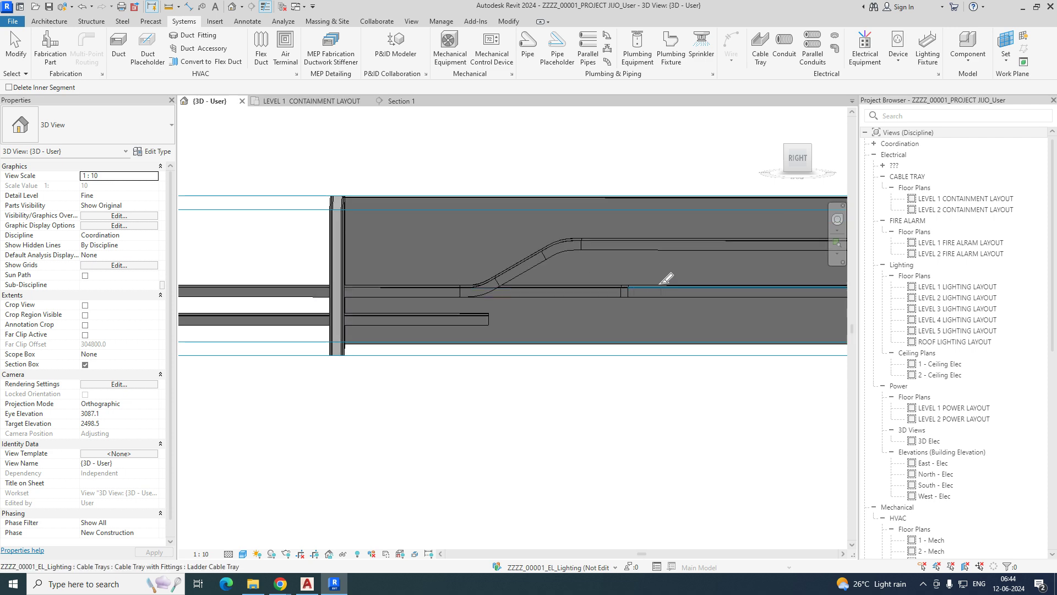
key("Escape")
Delete the short overlapping tray piece and the overlapping long tray near the bend.
left_click_drag(587, 158, 697, 356)
key("Delete")
left_click(587, 299)
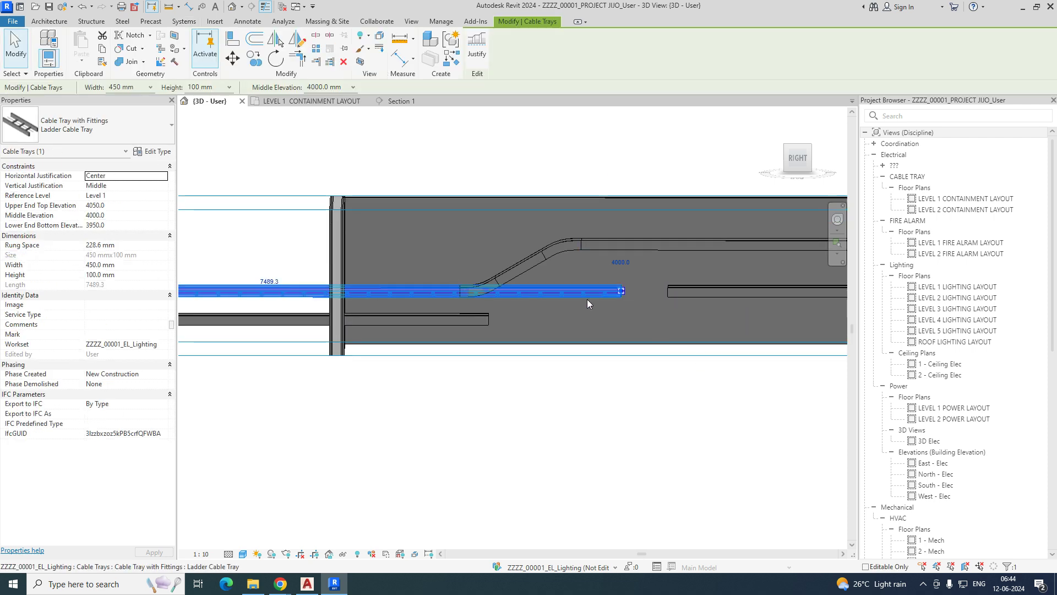
key("Delete")
scroll(586, 302, "down", 2)
middle_click_drag(577, 311, 693, 296)
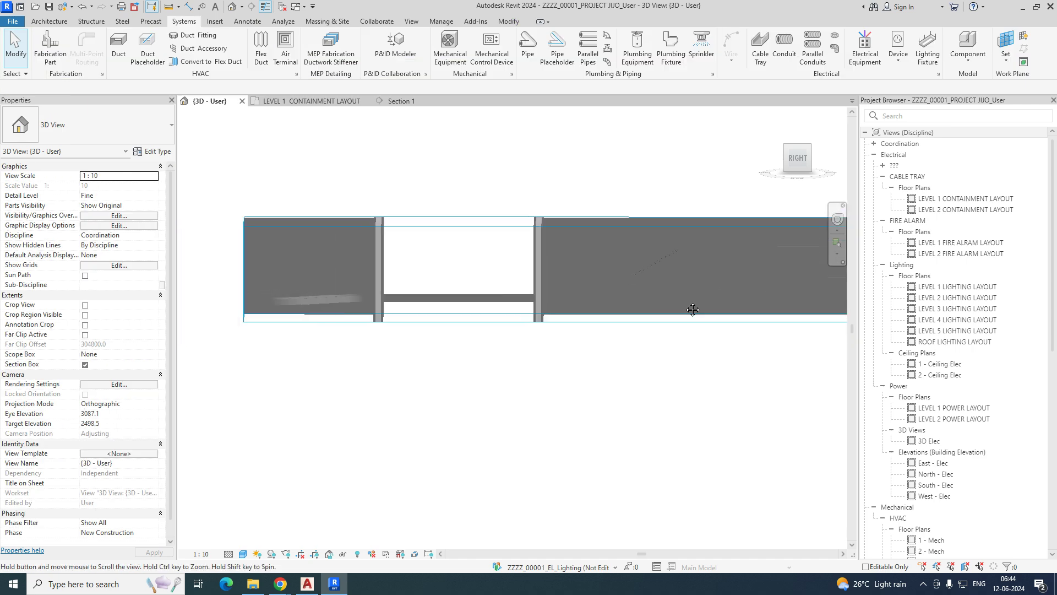
middle_click_drag(410, 292, 753, 276, "shift")
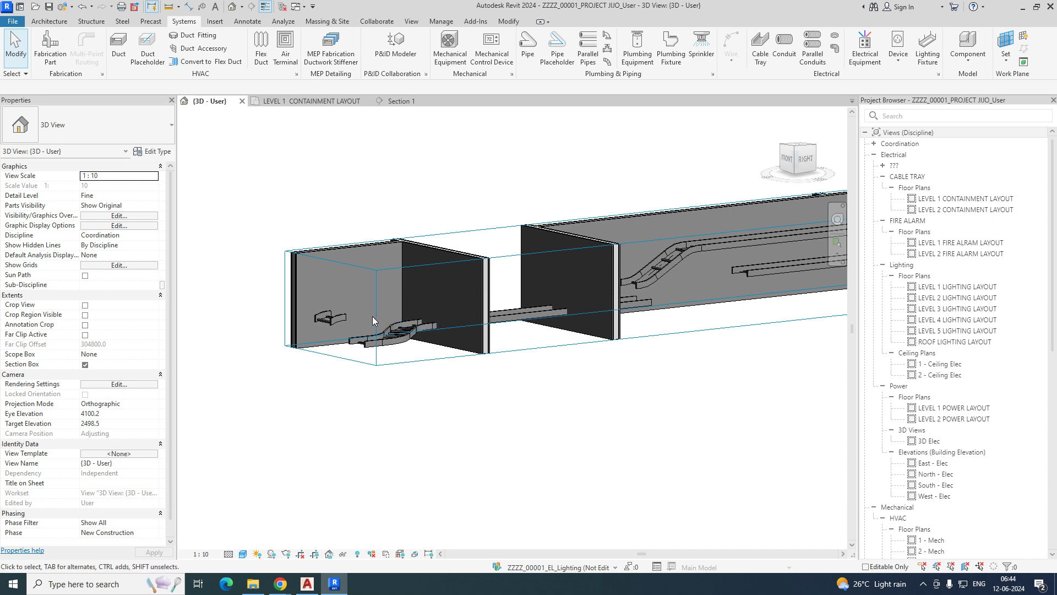
From the Level 1 plan, use the section line's Go to View to open Section 1.
left_click(319, 101)
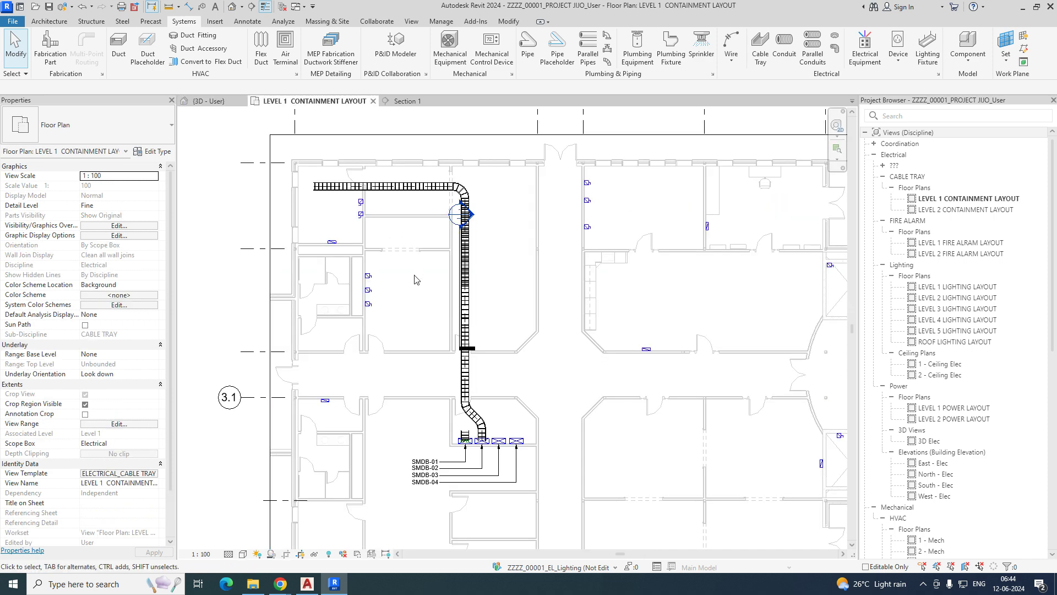
scroll(418, 369, "up", 2)
scroll(452, 278, "up", 1)
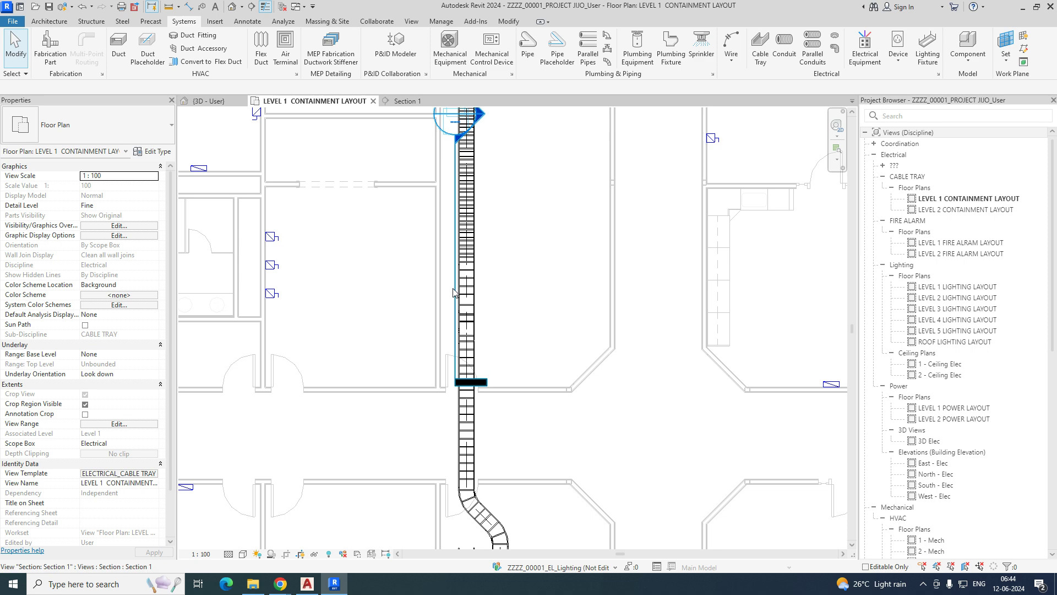
left_click(453, 291)
right_click(453, 290)
left_click(490, 312)
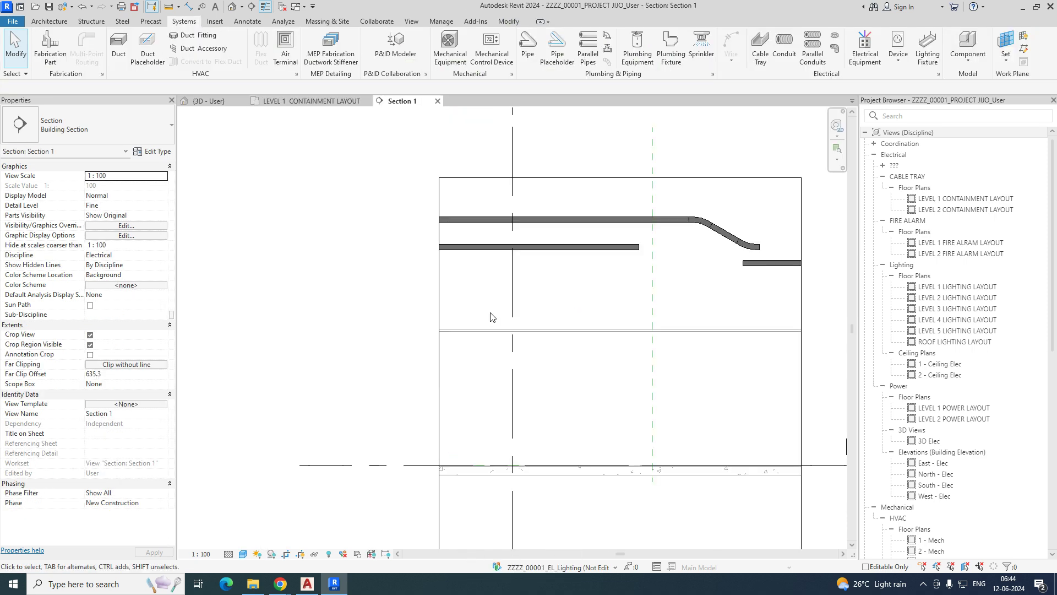
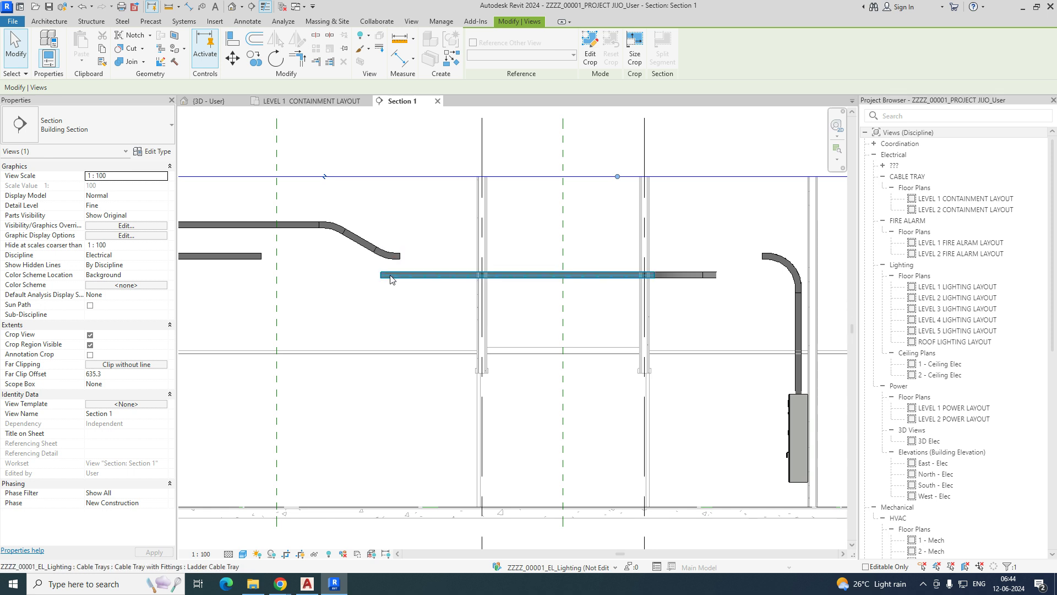
Lower the straight tray to a 3650 middle elevation and delete the vertical bend above the panel.
left_click(439, 283)
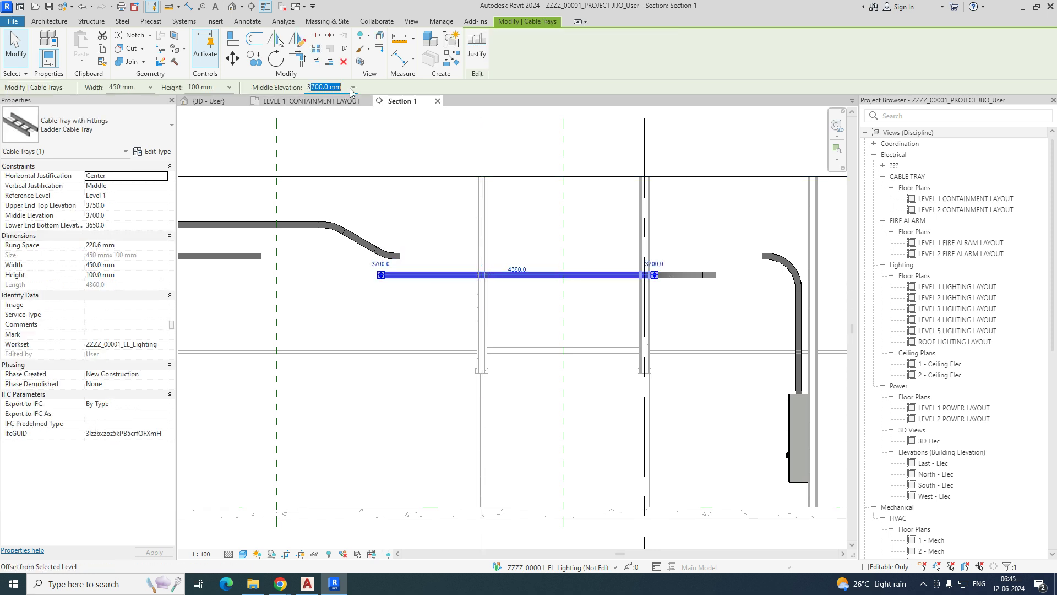
key("Return")
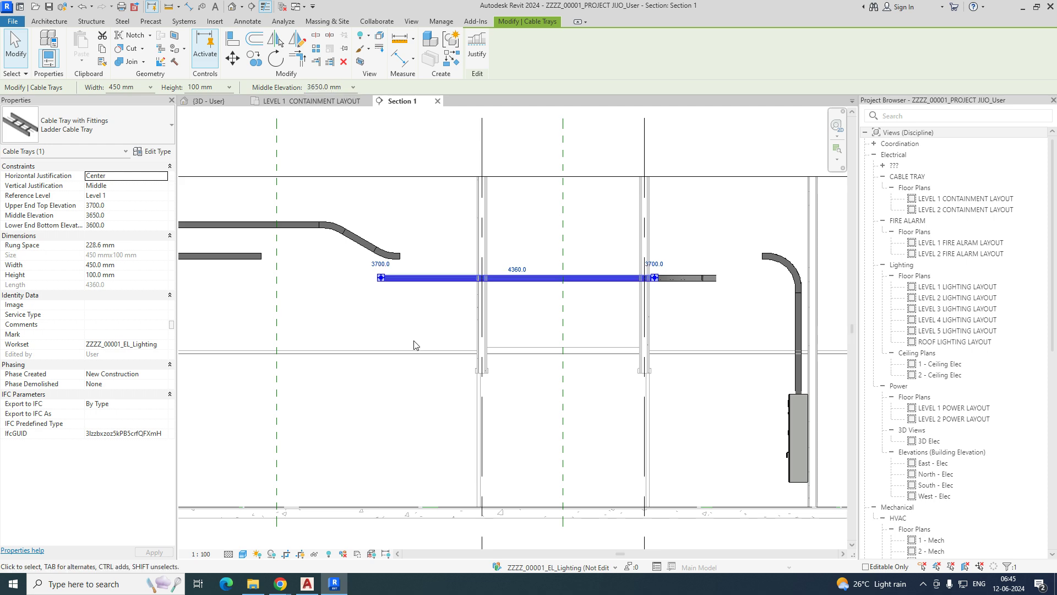
left_click(432, 335)
left_click(773, 266)
key("Delete")
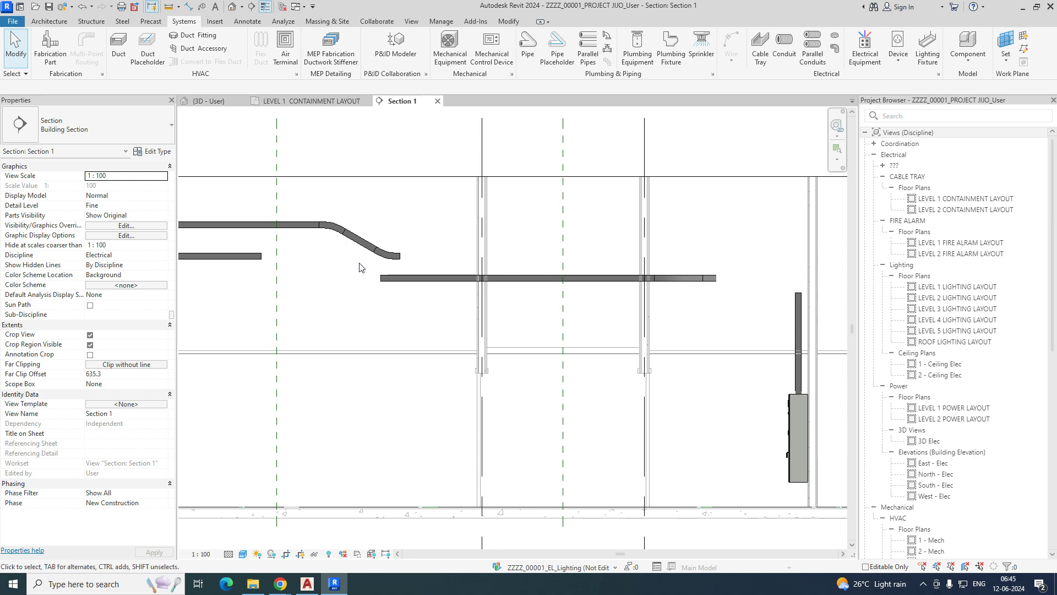
Draw a new tray from the offset bend's end to the panel drop and connect it to the vertical tray.
left_click(404, 258)
scroll(401, 262, "up", 1)
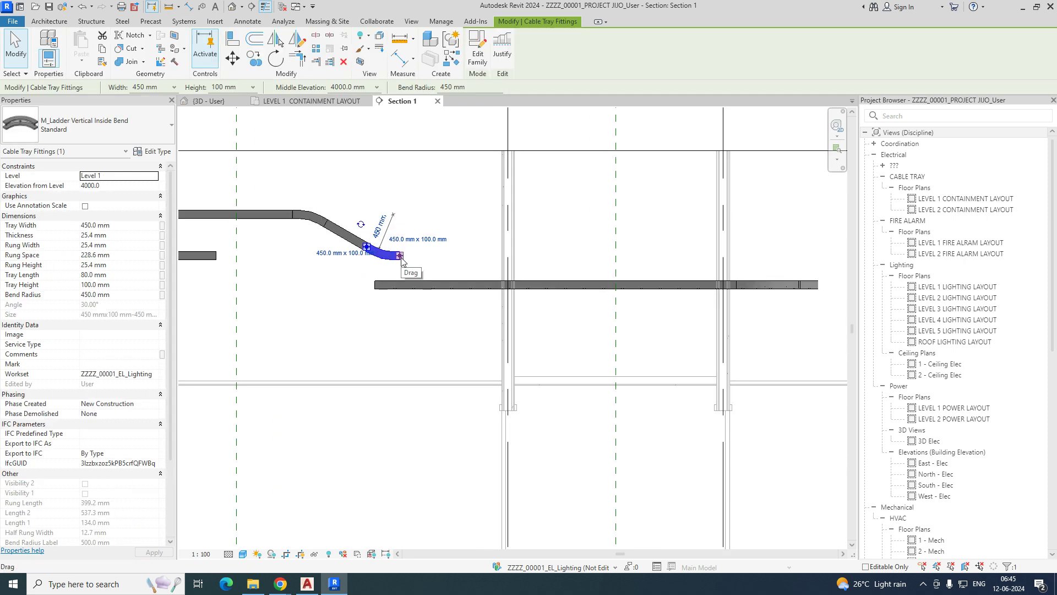
right_click(401, 261)
left_click(426, 304)
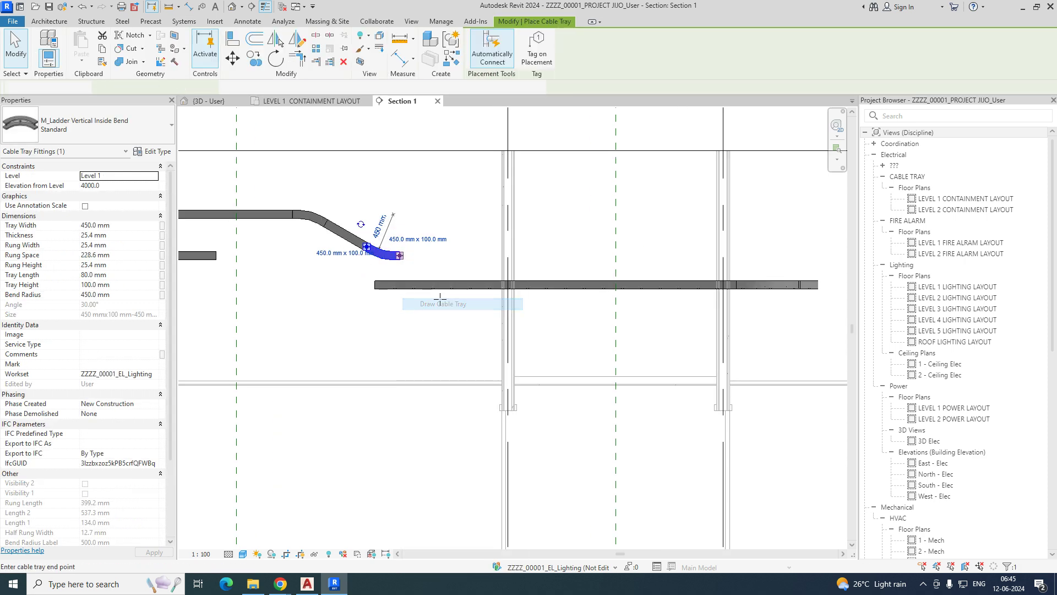
scroll(399, 291, "down", 1)
scroll(525, 279, "down", 1)
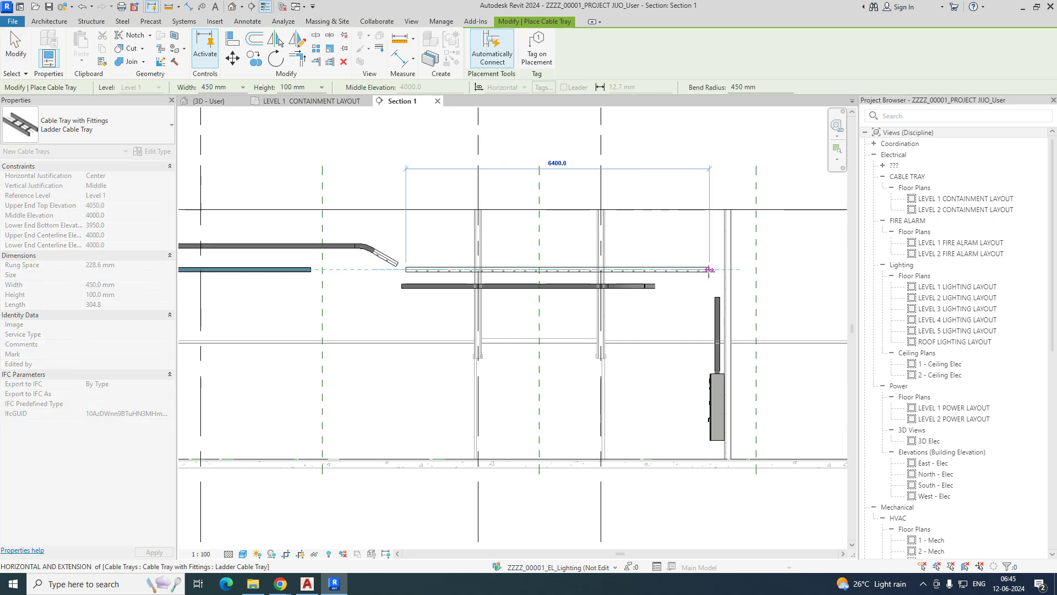
left_click(709, 269)
key("Escape")
key("Escape")
scroll(709, 271, "up", 1)
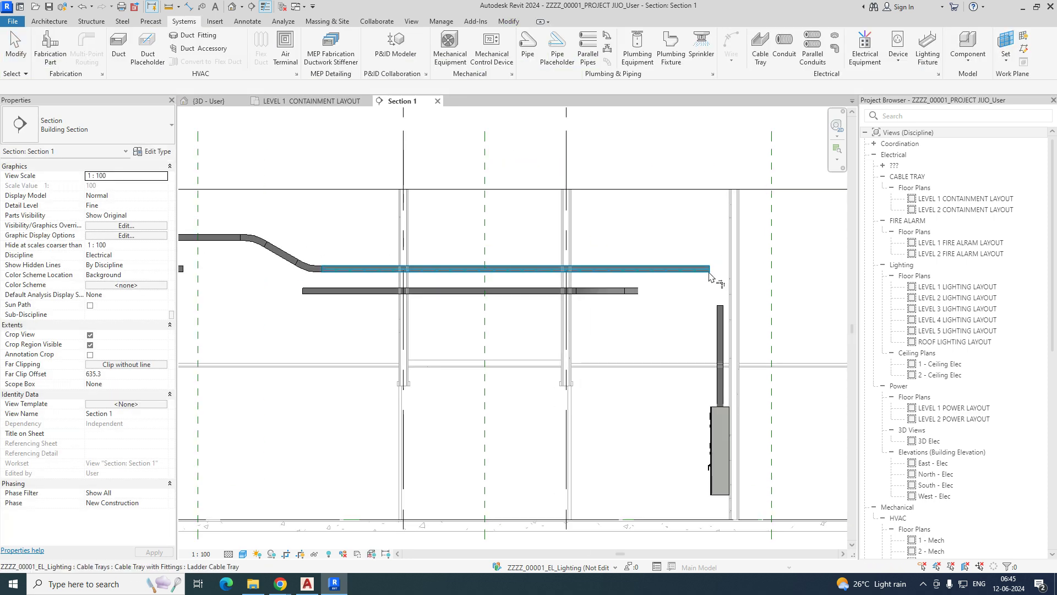
left_click_drag(709, 274, 719, 324)
key("Escape")
Lengthen the short left tray to 6100 toward the bend.
middle_click_drag(616, 330, 815, 331)
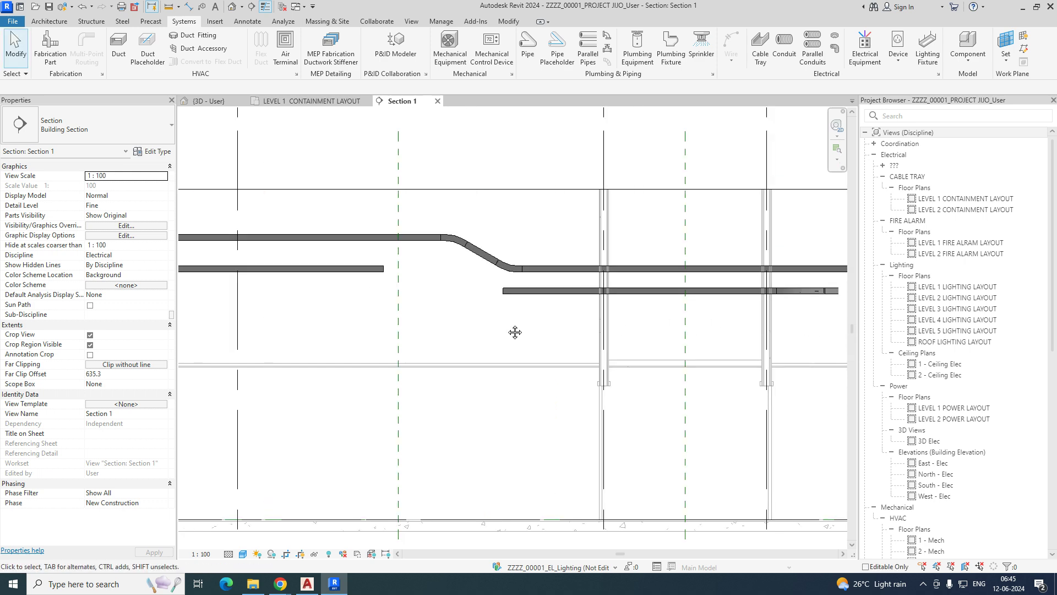
middle_click_drag(514, 332, 583, 326)
scroll(452, 271, "up", 1)
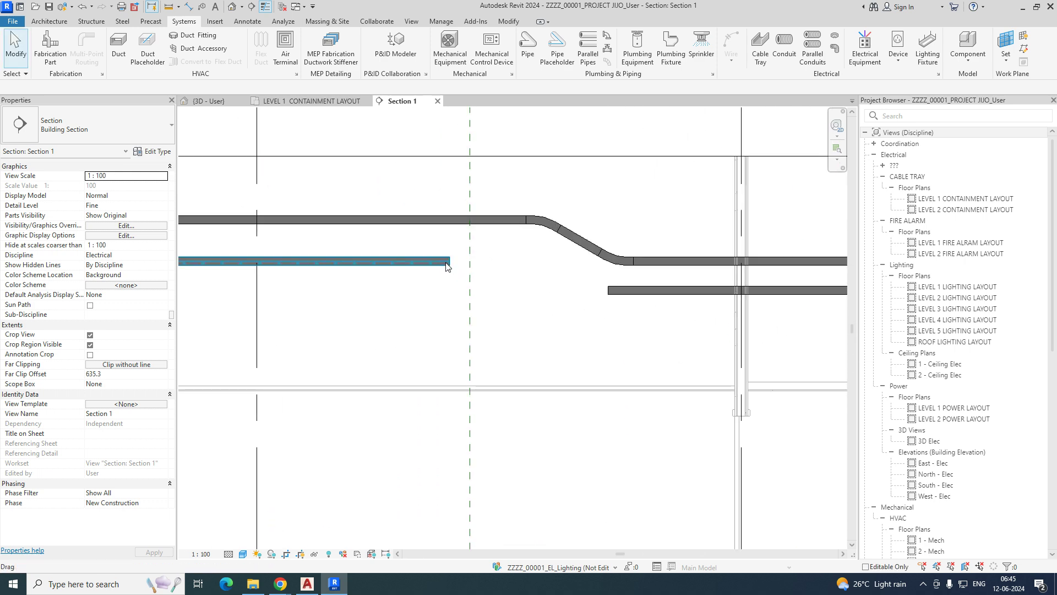
left_click(449, 264)
left_click_drag(450, 262, 528, 263)
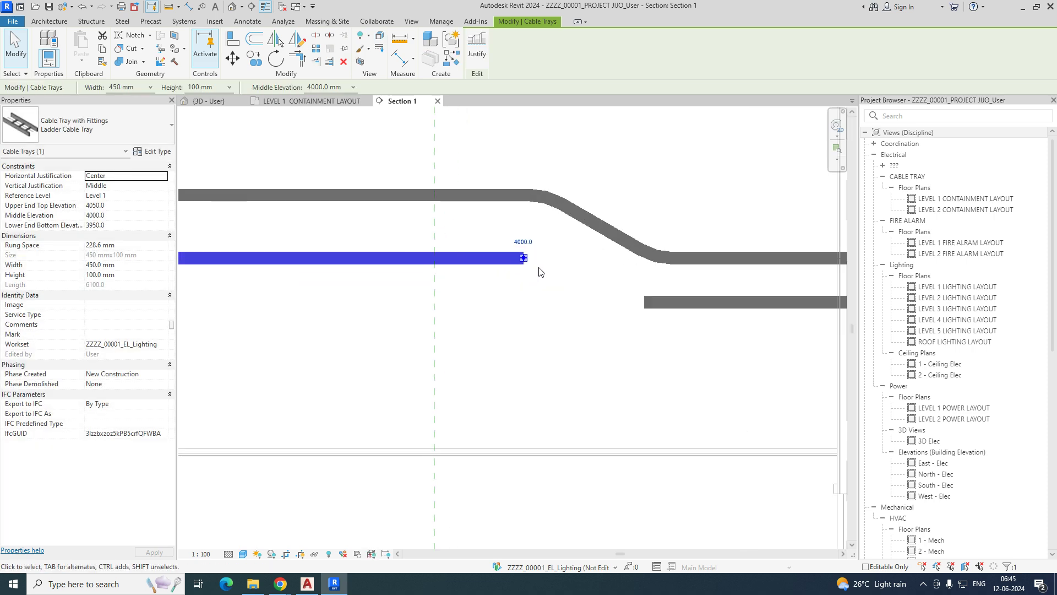
Draw an angled tray from the tray's right end, dropping toward the lower run.
scroll(537, 269, "up", 2)
right_click(427, 252)
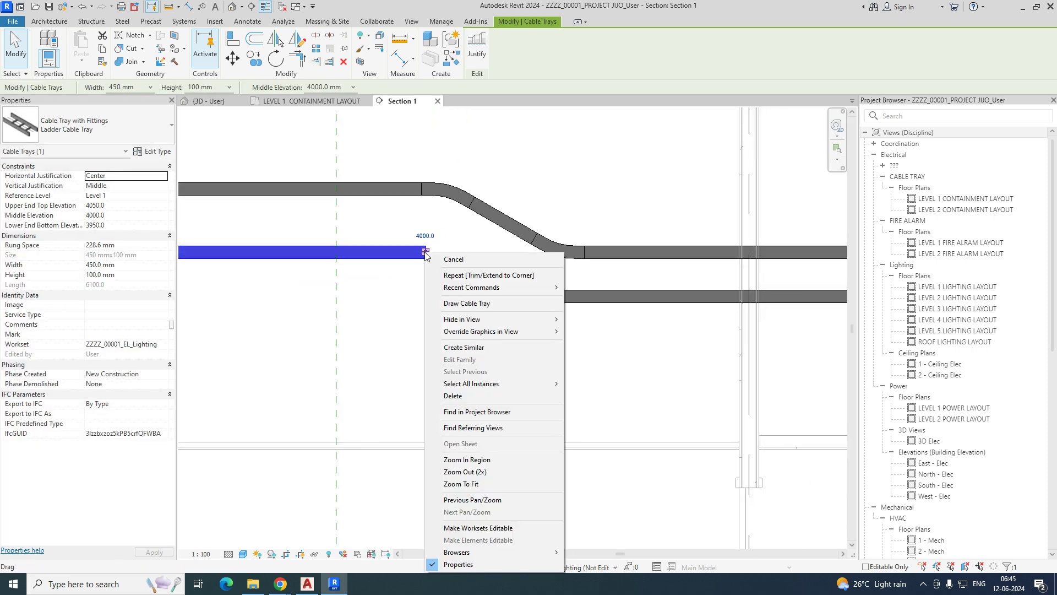
left_click(469, 302)
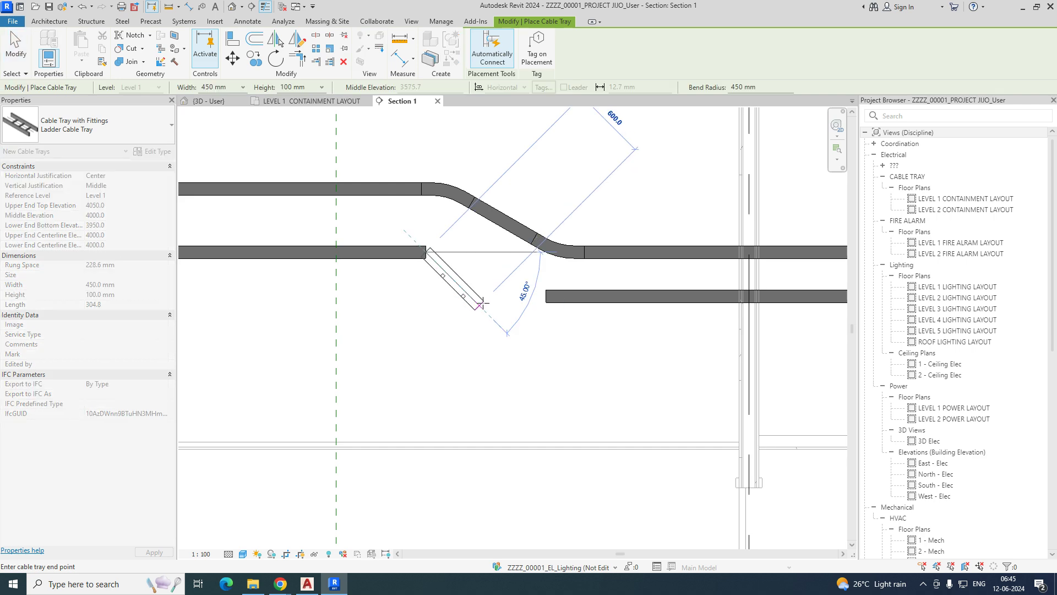
left_click(473, 299)
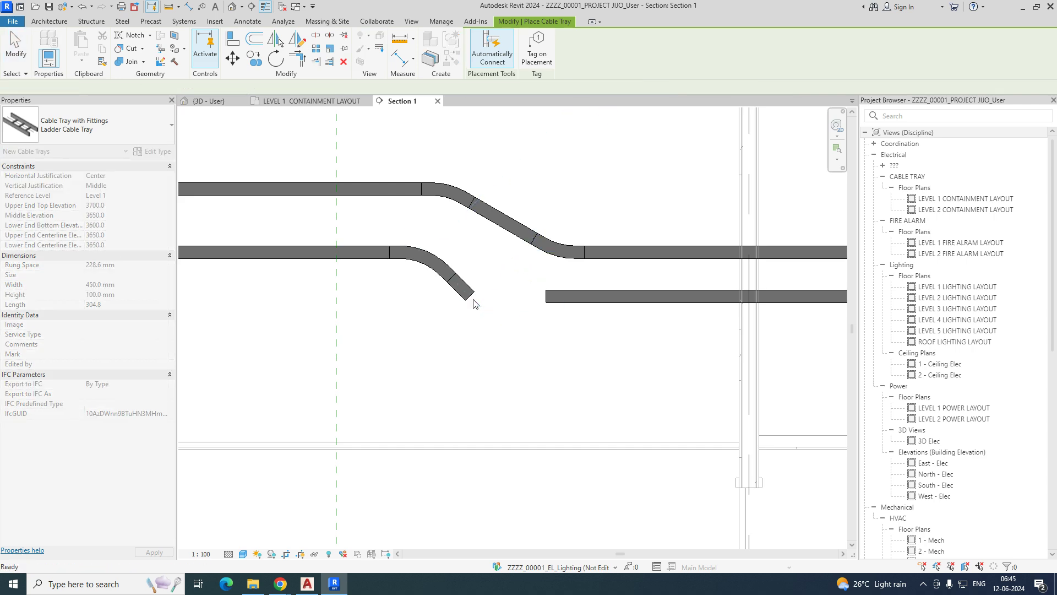
key("Escape")
key("Escape")
Try joining the angled piece to the lower tray with TR, dismiss the error, and inspect the new bend.
key("t")
key("r")
left_click(469, 291)
left_click(564, 298)
key("Escape")
key("Escape")
scroll(489, 311, "down", 2)
middle_click_drag(462, 298, 516, 280)
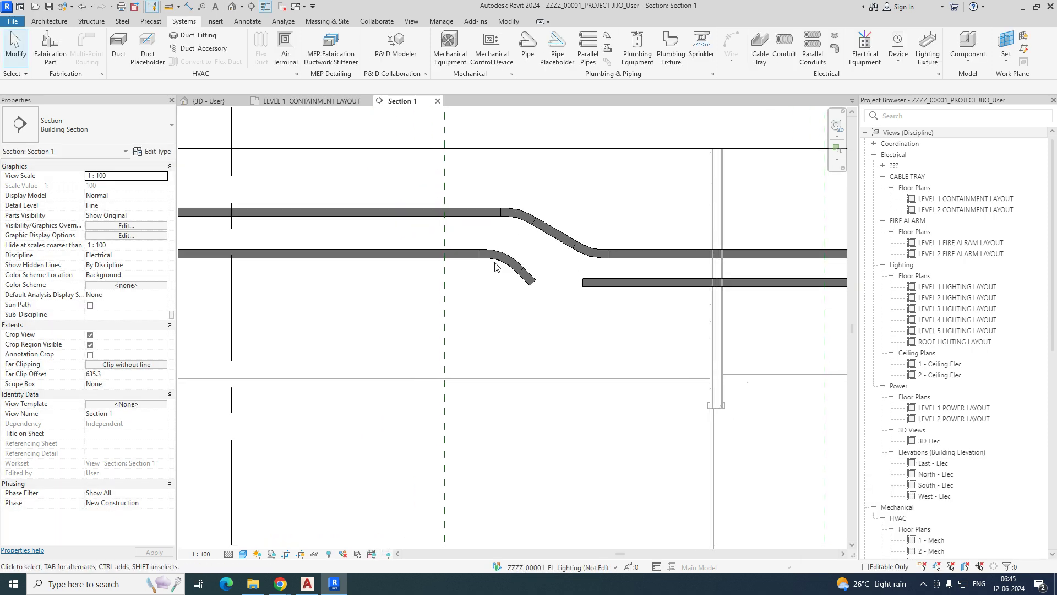
scroll(471, 237, "up", 1)
left_click_drag(467, 233, 551, 320)
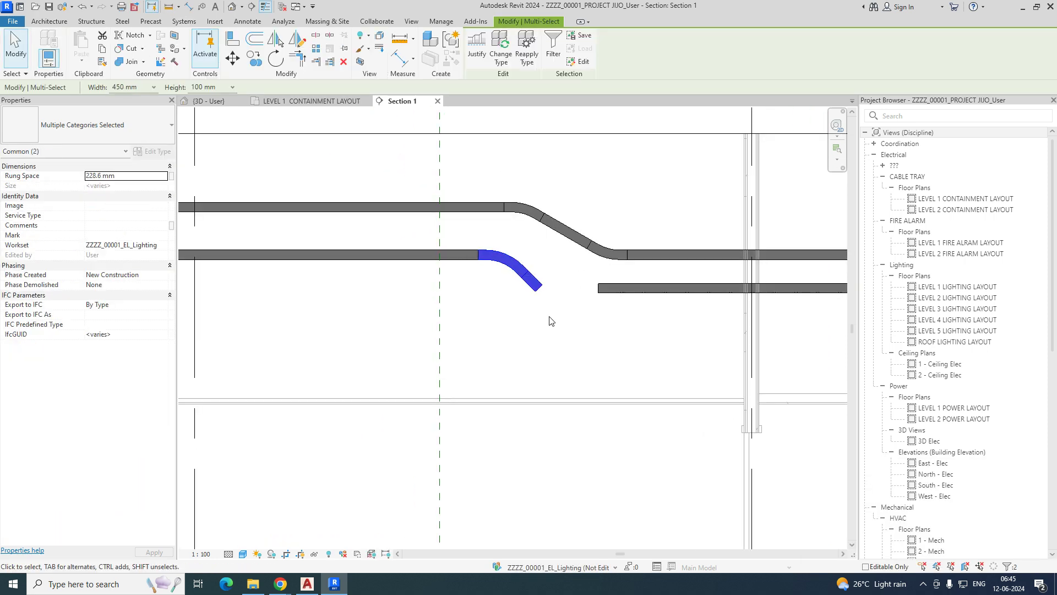
left_click(551, 320)
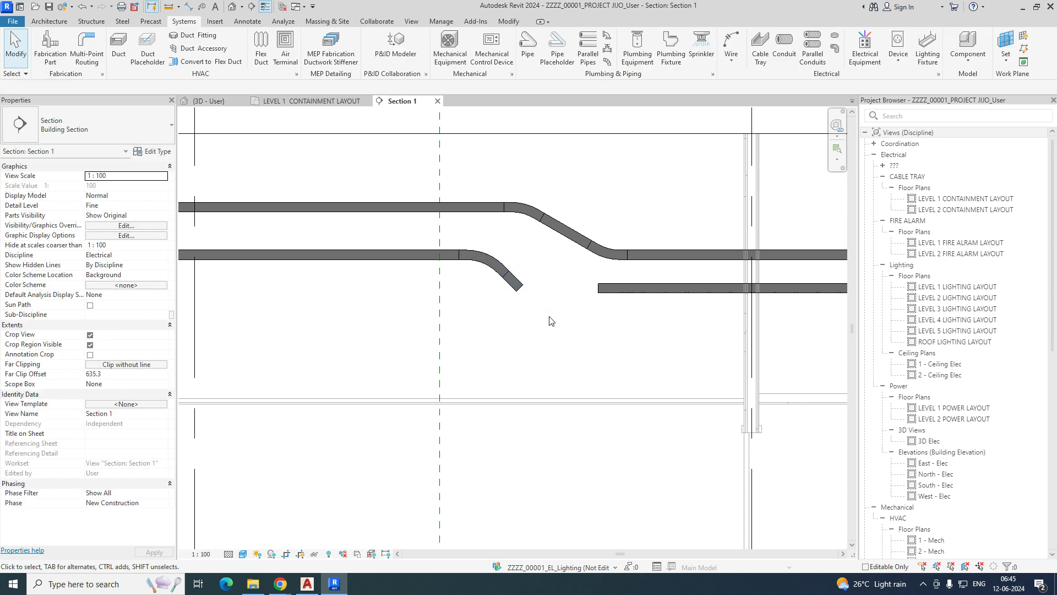
Retry Trim/Extend to Corner on the lower right tray, then cancel it.
key("t")
key("r")
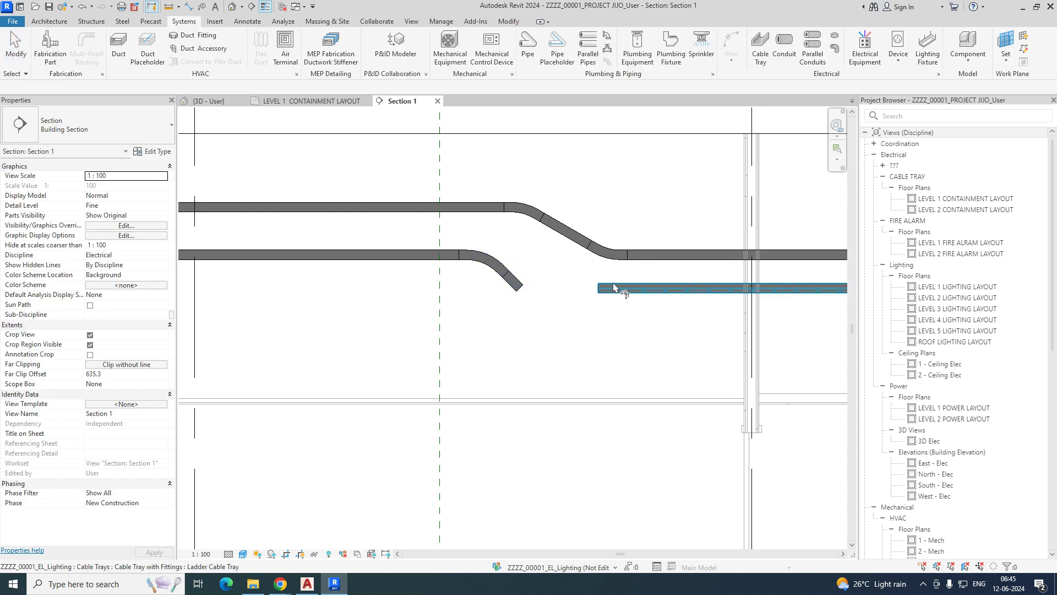
left_click(617, 287)
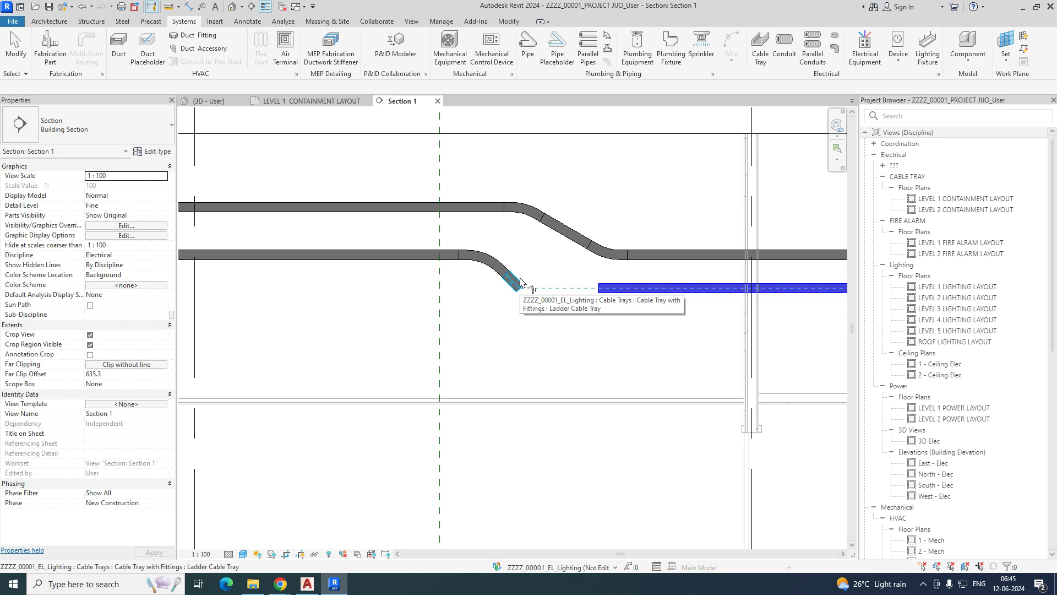
key("Escape")
key("Escape")
Set the lower right tray's Middle Elevation to 3500.
left_click(641, 290)
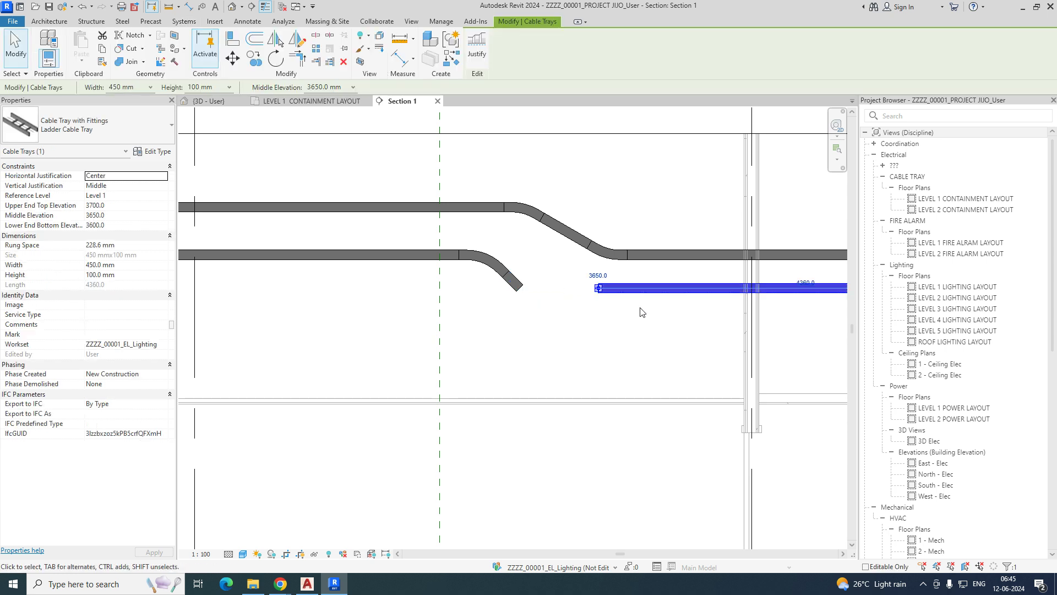
left_click(337, 87)
type("500")
left_click_drag(337, 87, 294, 91)
left_click(603, 354)
Join the lower tray and angled piece into a corner and check the resulting offset.
left_click(628, 305)
left_click(518, 283)
key("Escape")
scroll(565, 331, "down", 2)
middle_click_drag(555, 331, 398, 289)
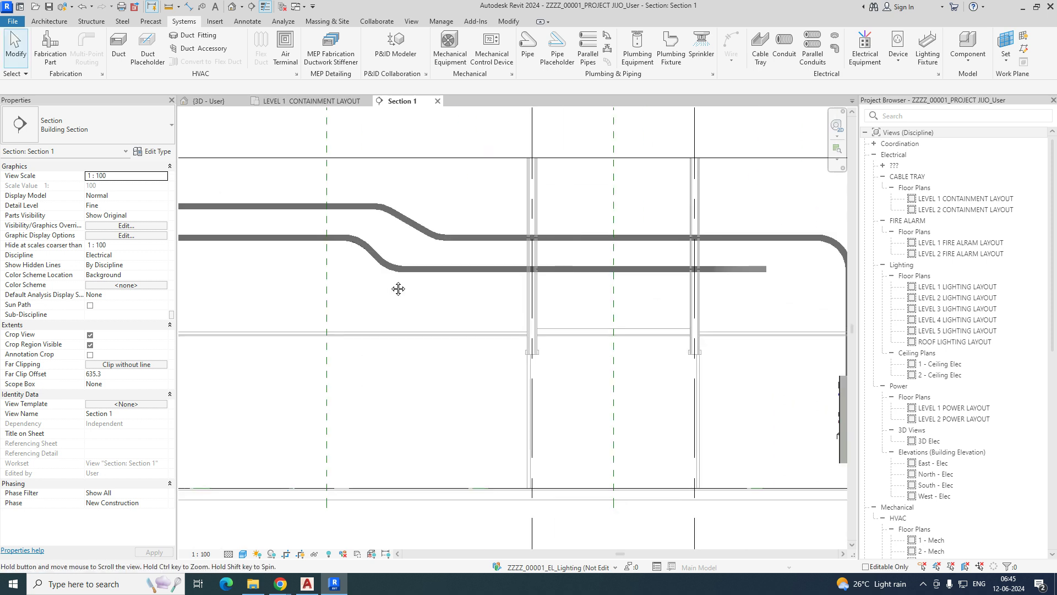
middle_click_drag(564, 279, 736, 281)
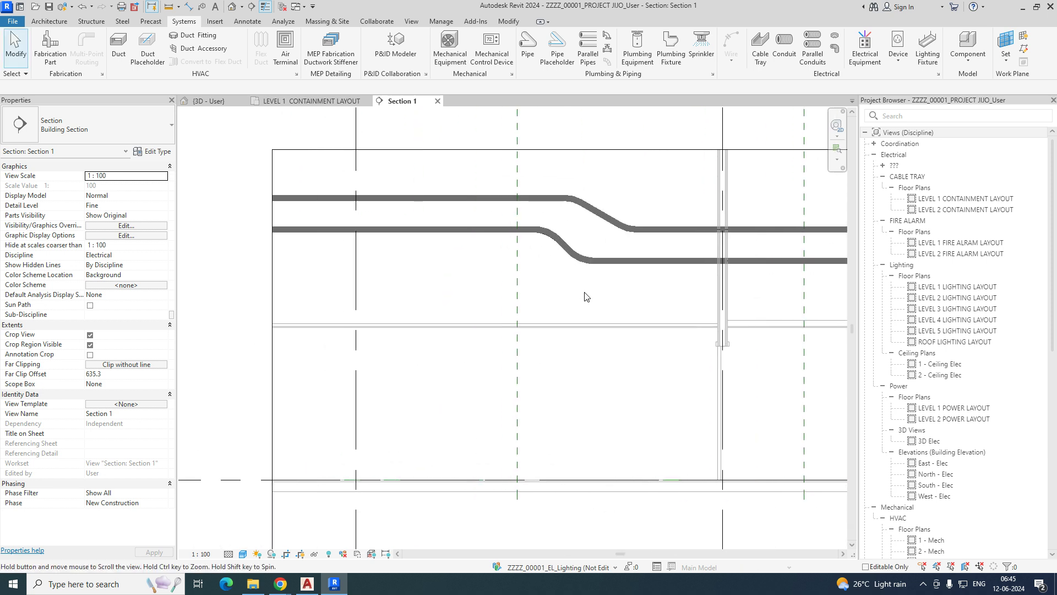
scroll(561, 239, "up", 1)
middle_click_drag(677, 257, 637, 263)
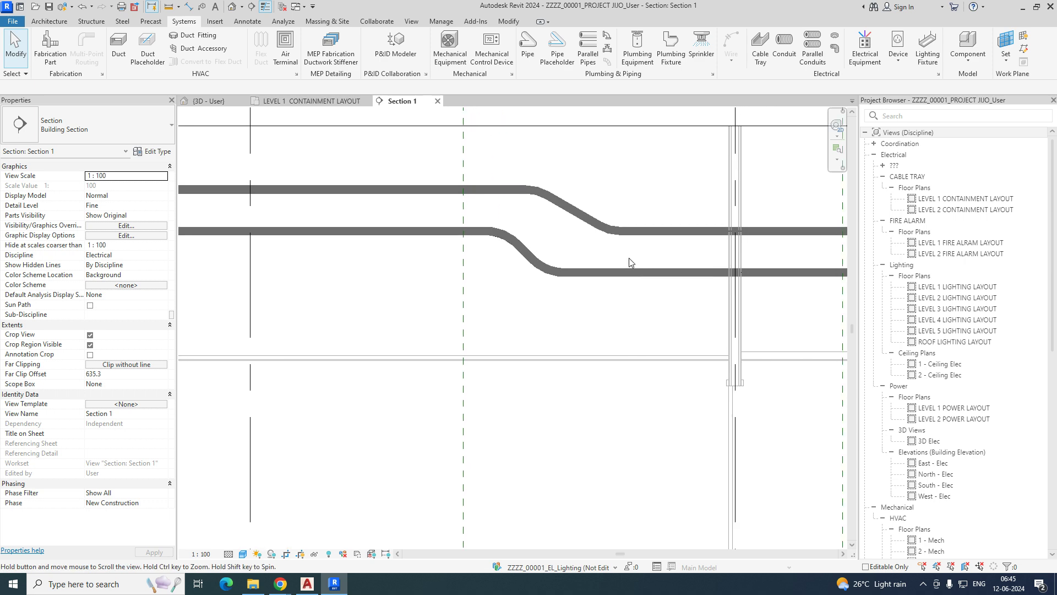
scroll(560, 270, "up", 1)
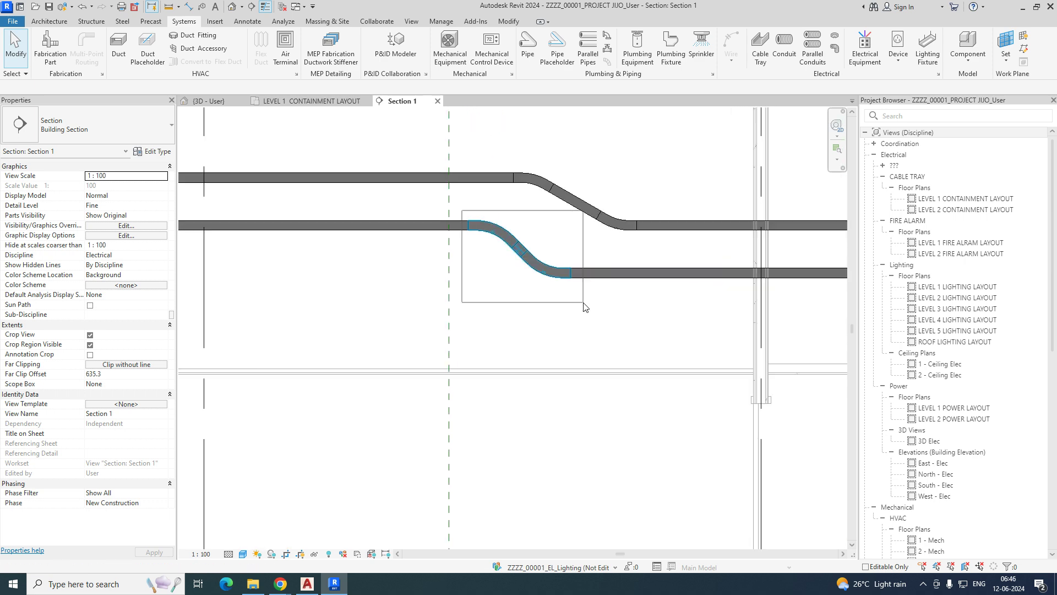
Delete the old lower offset and draw a 30° diagonal tray from the left tray down to the lower tray.
left_click_drag(584, 307, 583, 302)
key("Delete")
left_click(465, 225)
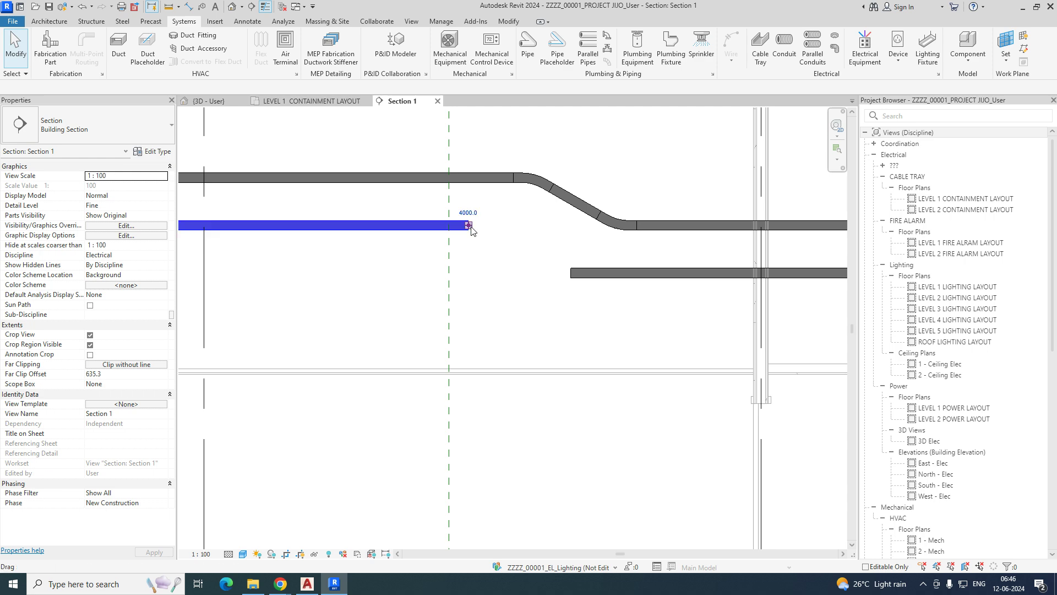
right_click(470, 223)
left_click(512, 276)
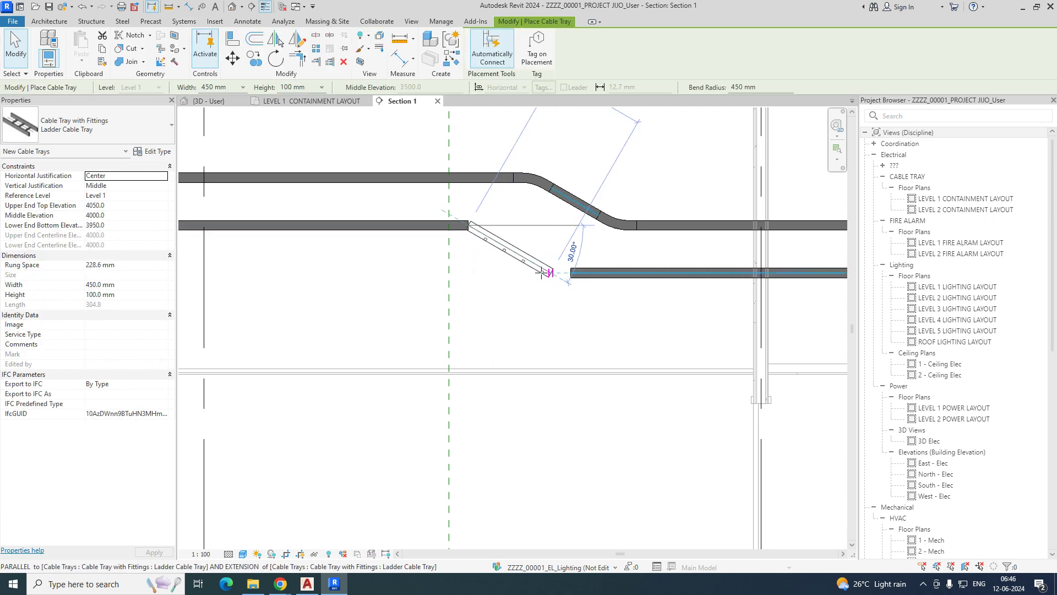
left_click(545, 272)
key("Escape")
key("Escape")
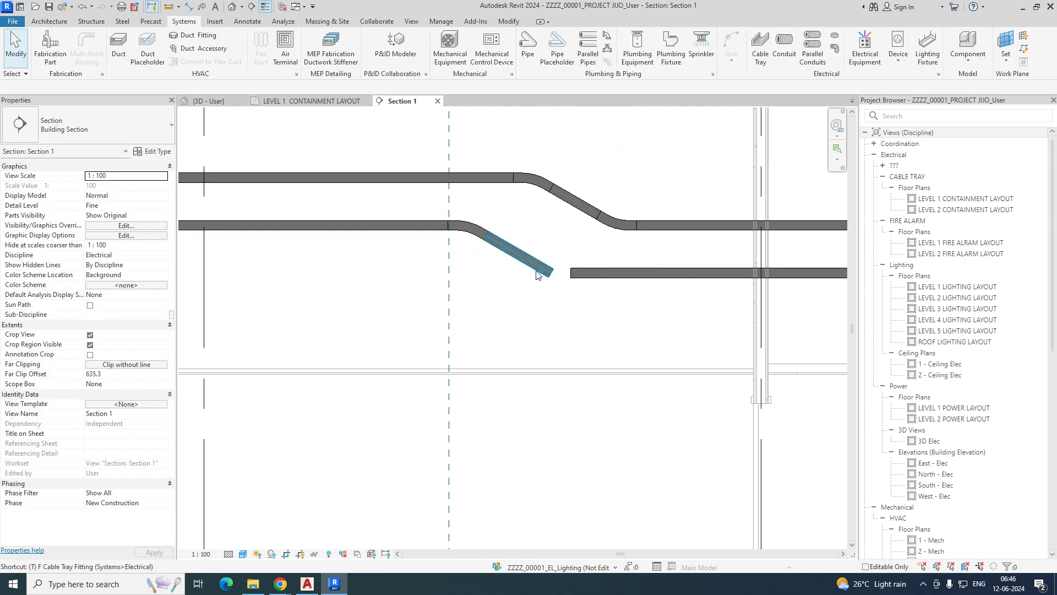
Window-select both offsets and open them in the {3D - User} view.
left_click(533, 266)
left_click_drag(399, 211, 629, 329)
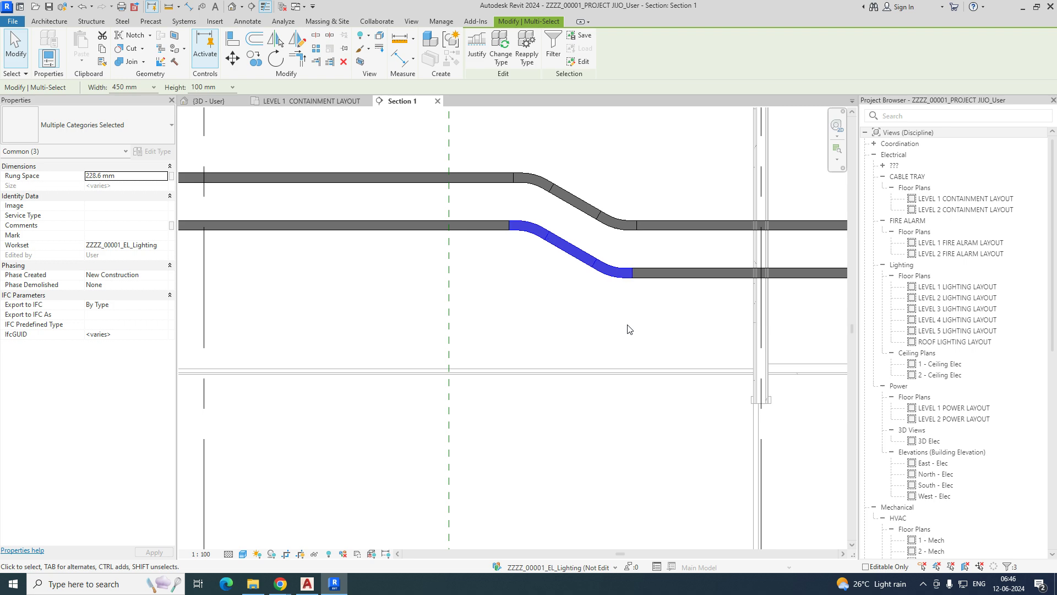
left_click(630, 329)
scroll(571, 369, "down", 2)
left_click_drag(286, 248, 690, 412)
left_click(361, 63)
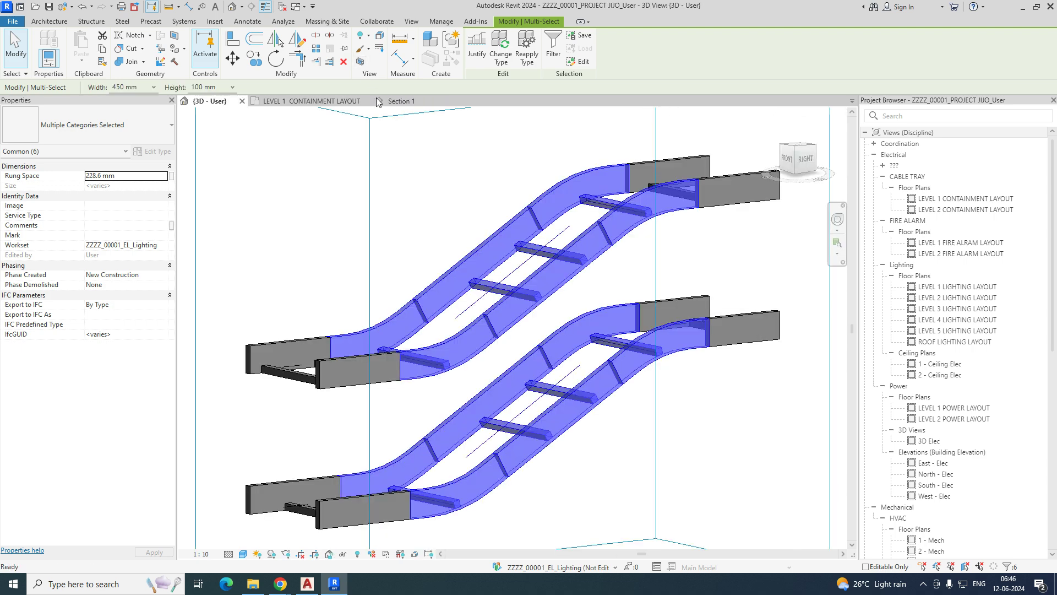
Stretch the 3D section box's right and left faces outward to take in the full tray runs.
middle_click_drag(633, 427, 571, 437, "shift")
left_click(570, 435)
scroll(567, 335, "down", 5)
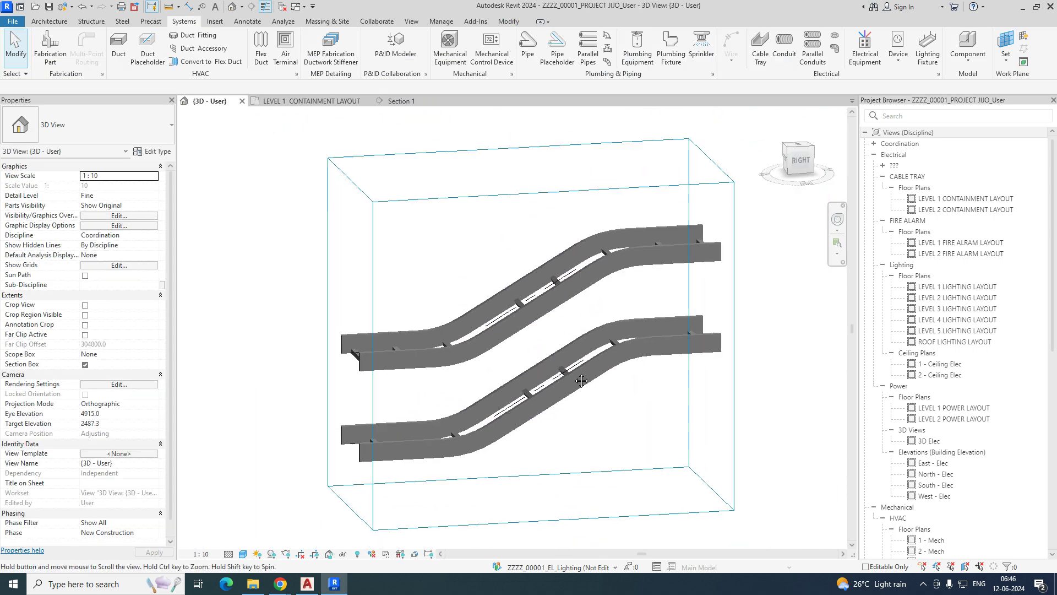
left_click(624, 329)
scroll(623, 335, "down", 3)
left_click_drag(620, 303, 847, 301)
middle_click_drag(699, 335, 779, 322)
left_click_drag(594, 296, 281, 301)
Orbit around the trays, then return to the LEVEL 1 CONTAINMENT LAYOUT plan.
middle_click_drag(539, 399, 613, 425, "shift")
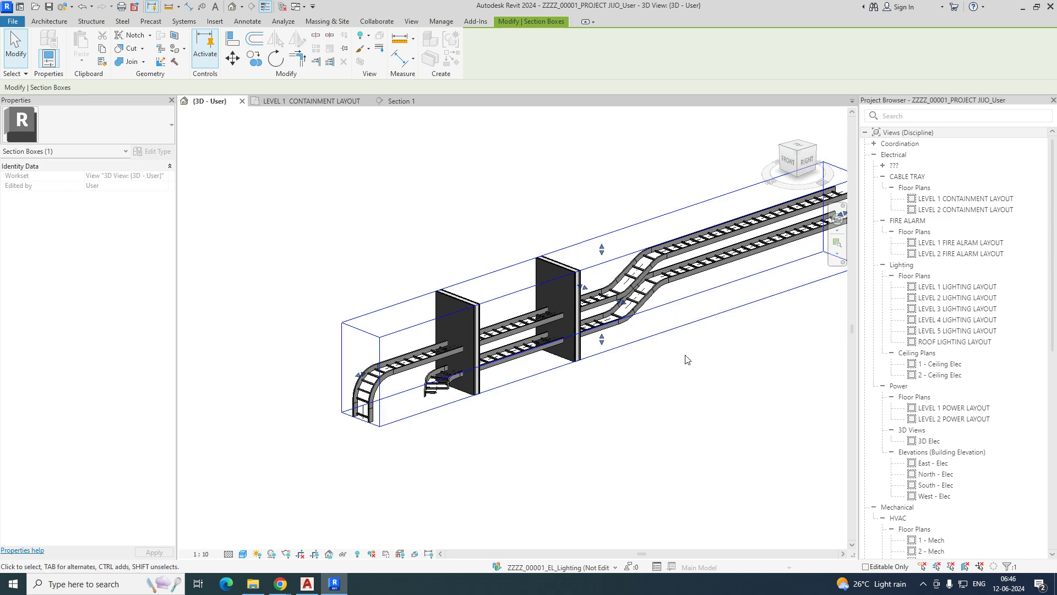
middle_click_drag(686, 359, 448, 333)
middle_click_drag(393, 287, 473, 410, "shift")
left_click(301, 103)
Open Section 1 from its marker in the Level 1 plan.
scroll(550, 414, "down", 3)
middle_click_drag(546, 401, 518, 289)
key("Escape")
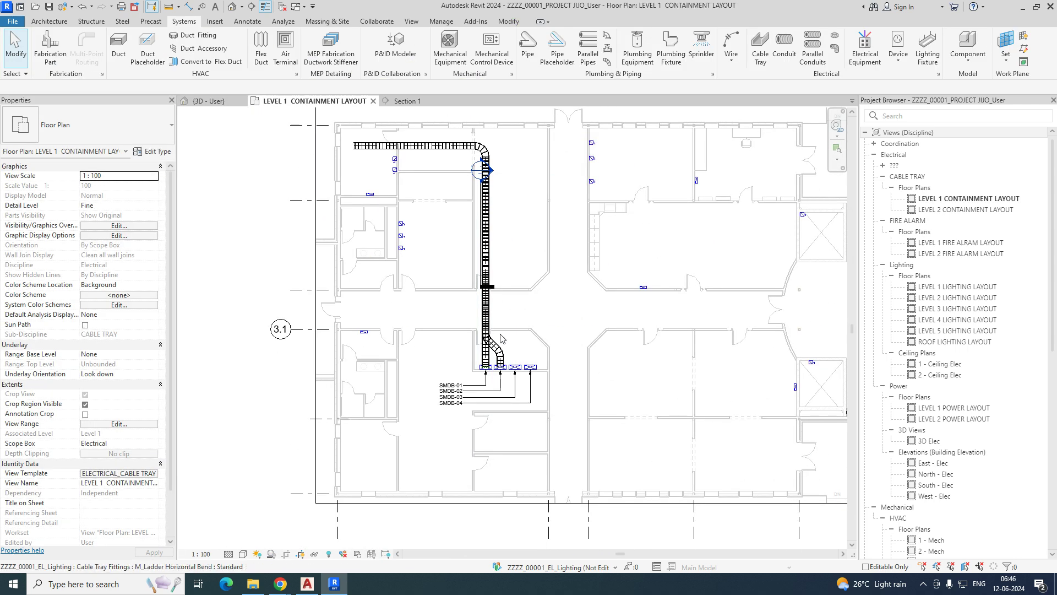
scroll(480, 273, "up", 3)
left_click(481, 274)
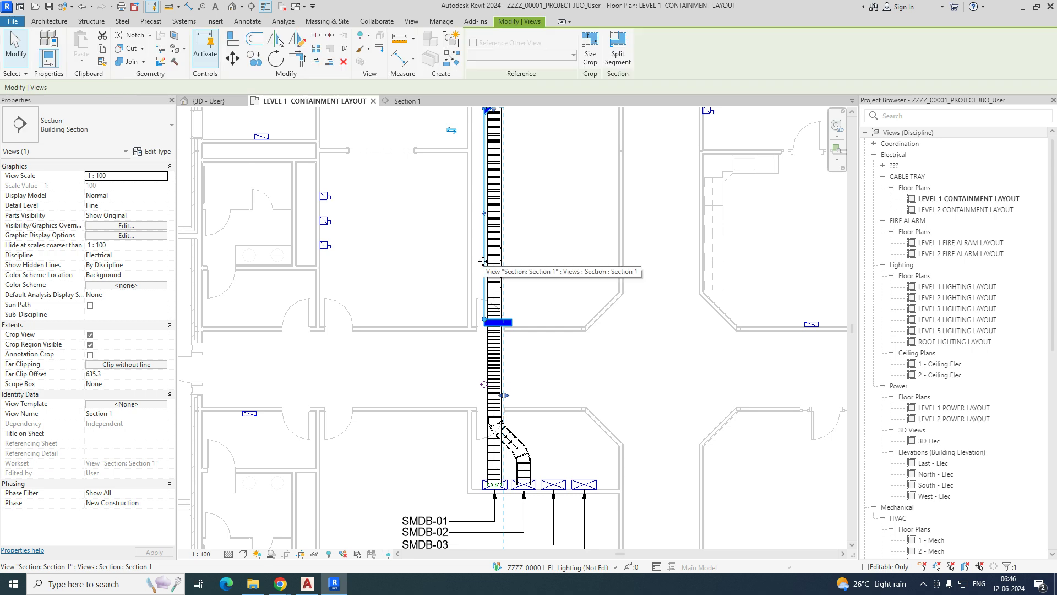
right_click(516, 476)
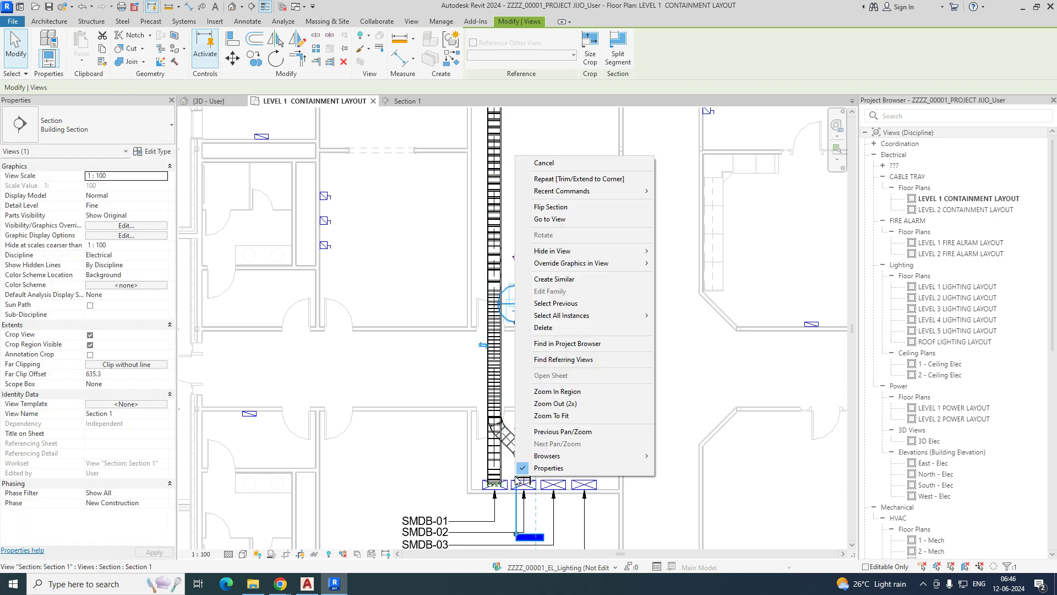
left_click(563, 222)
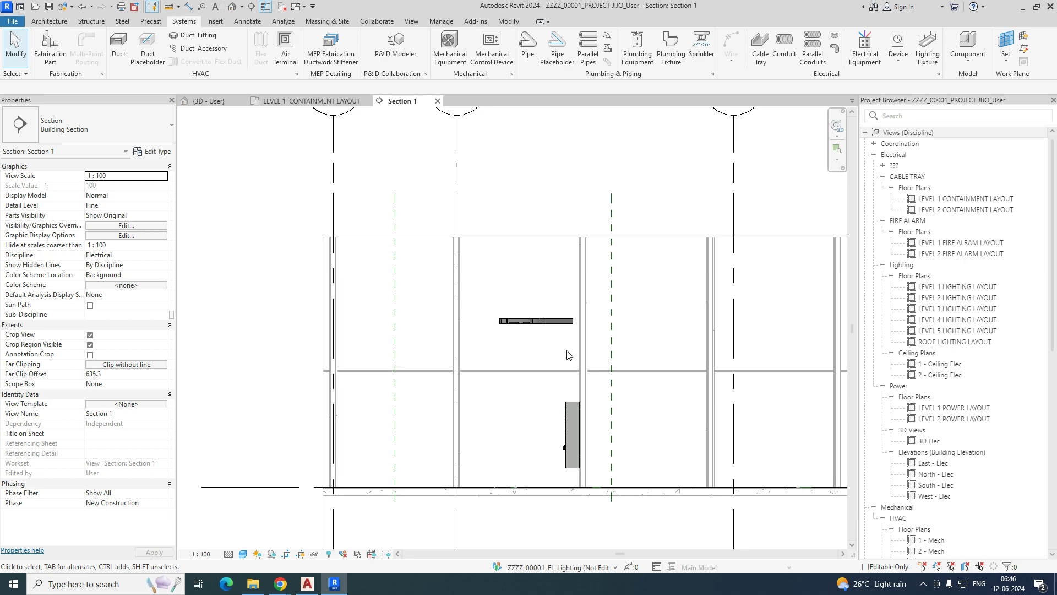
scroll(577, 316, "up", 2)
Draw a matching tray from the horizontal tray's end down to the SMDB panel top.
left_click(571, 316)
right_click(572, 316)
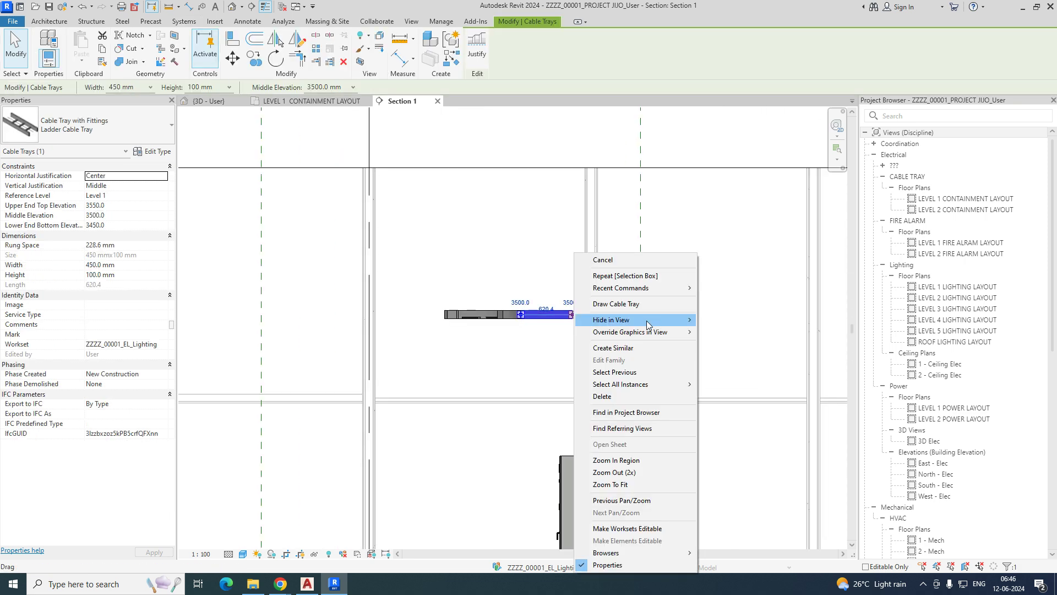
left_click(598, 302)
scroll(573, 452, "up", 2)
left_click(571, 455)
key("Escape")
key("Escape")
scroll(505, 384, "down", 2)
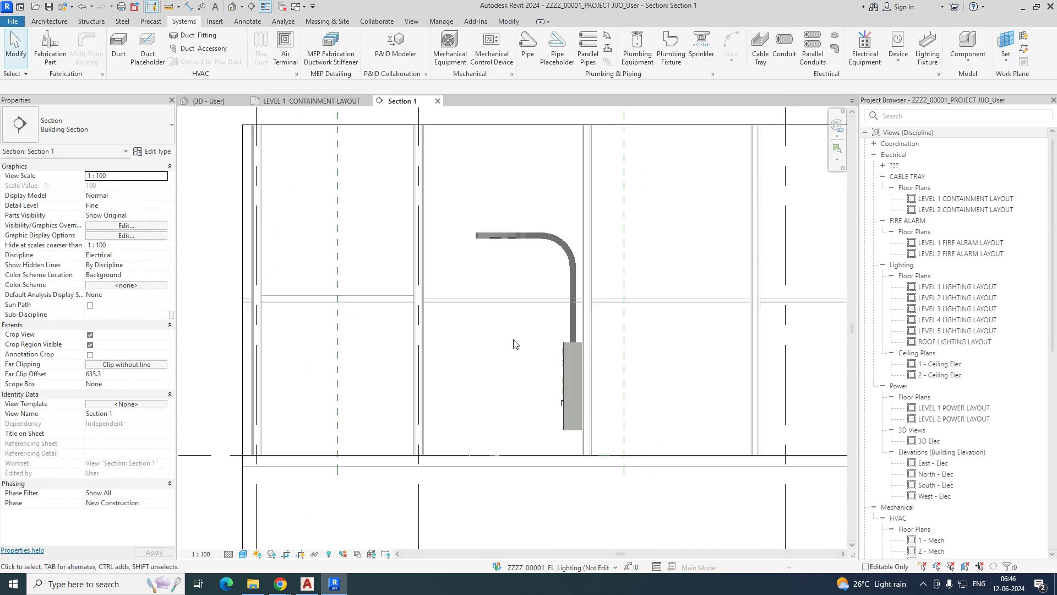
scroll(402, 277, "down", 1)
Show the tray run and panels in a cropped 3D view and orbit around them.
left_click_drag(409, 223, 628, 493)
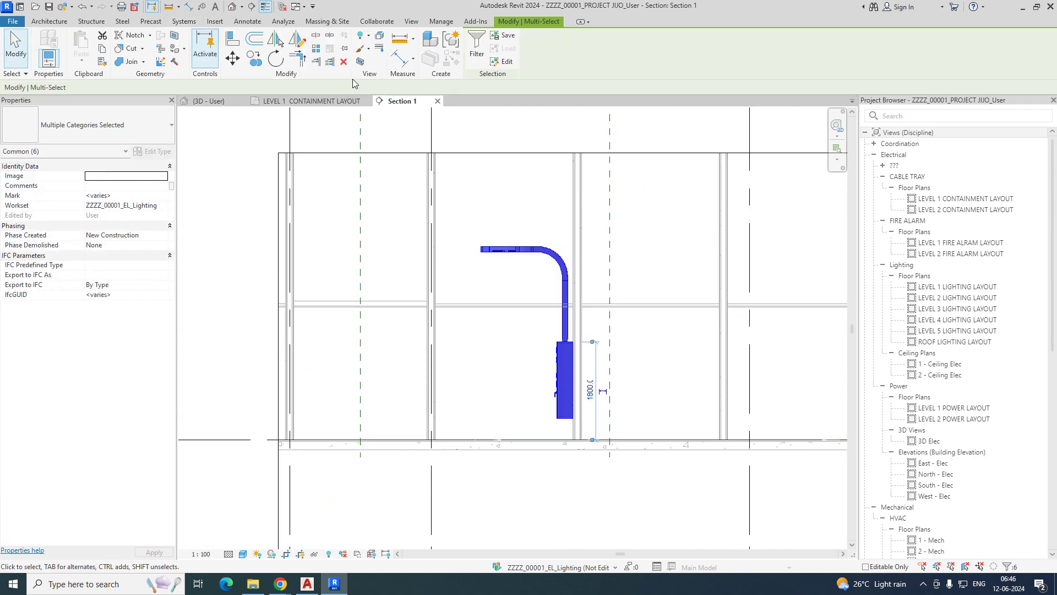
left_click(359, 62)
middle_click_drag(509, 400, 592, 192, "shift")
left_click(592, 192)
middle_click_drag(583, 354, 539, 279, "shift")
Stretch the section box into the next room, orbit around the trays, and switch to the ViewCube TOP view.
scroll(538, 278, "down", 5)
left_click_drag(551, 293, 655, 306)
middle_click_drag(571, 316, 542, 270, "shift")
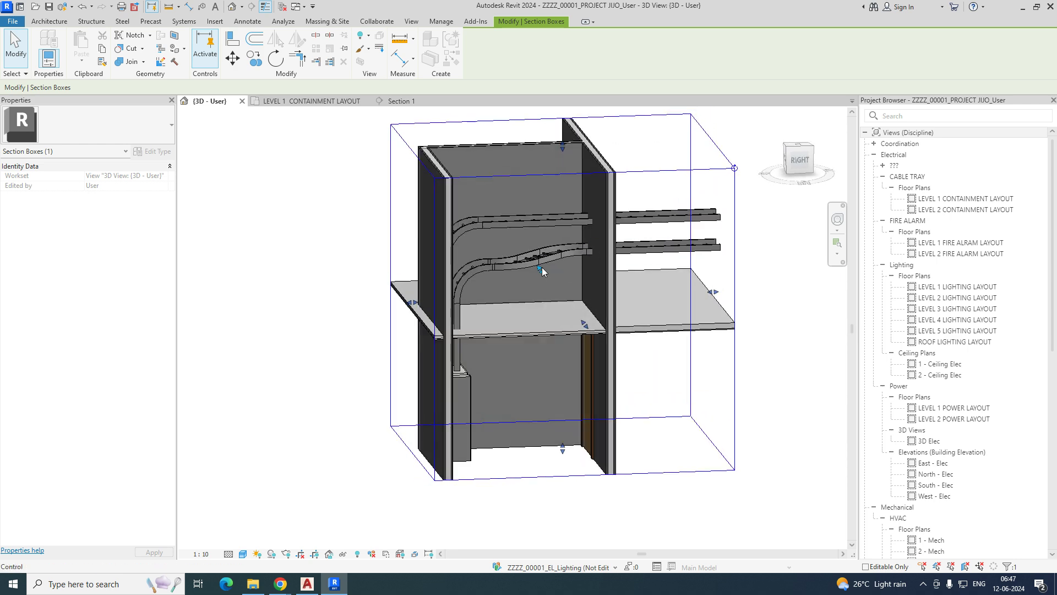
scroll(541, 267, "up", 3)
middle_click_drag(524, 307, 551, 330, "shift")
middle_click_drag(580, 364, 570, 416, "shift")
scroll(570, 415, "down", 3)
left_click(798, 154)
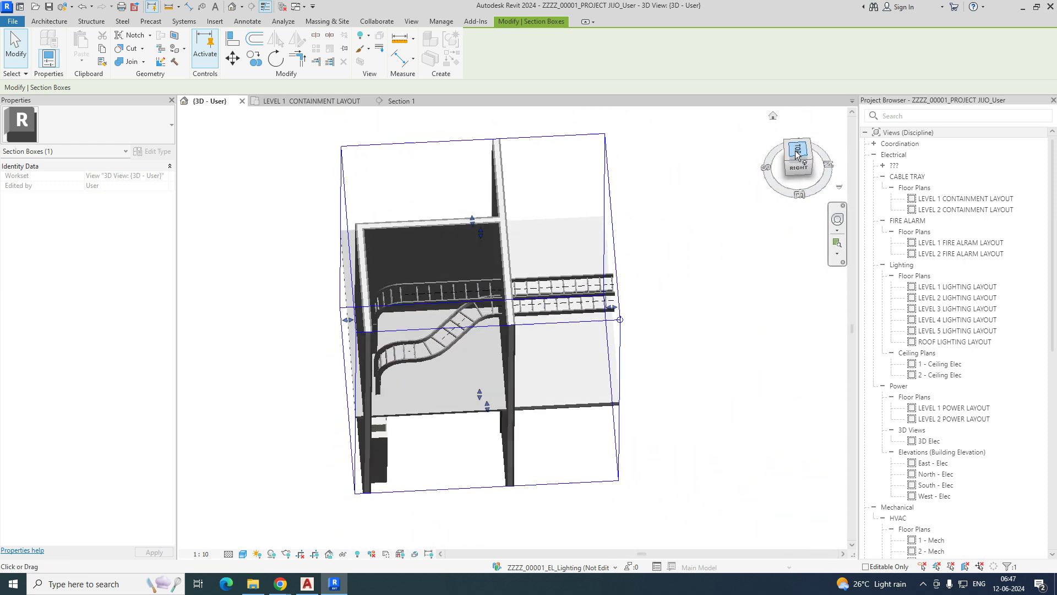
Nudge the diagonal offset tray piece right of the wall in top view.
left_click(798, 150)
left_click(502, 388)
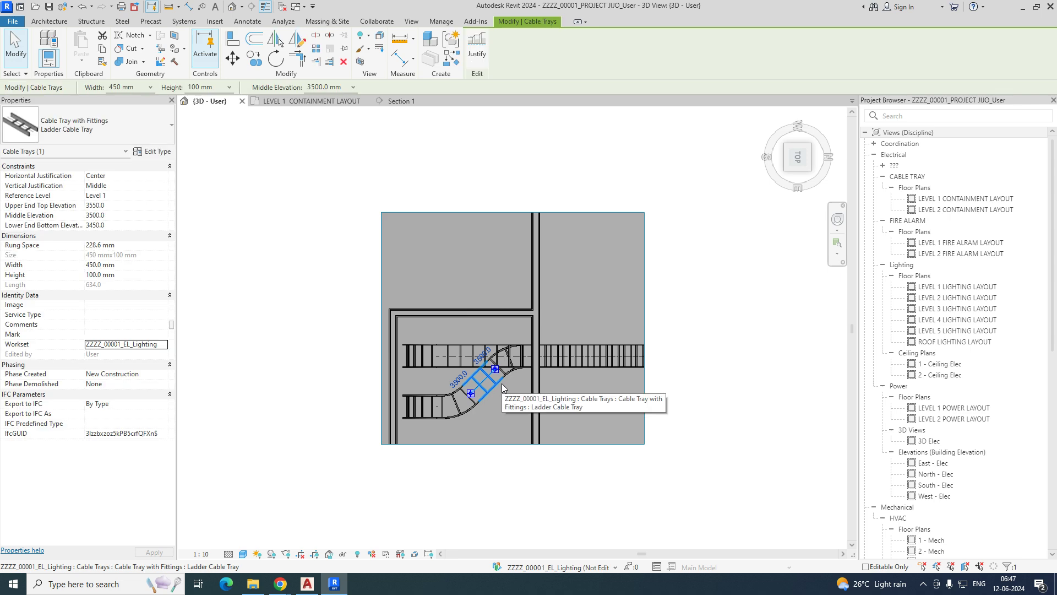
key("Right")
key("Right")
key("Right")
key("Right")
key("Right")
key("Right")
key("Right")
key("Right")
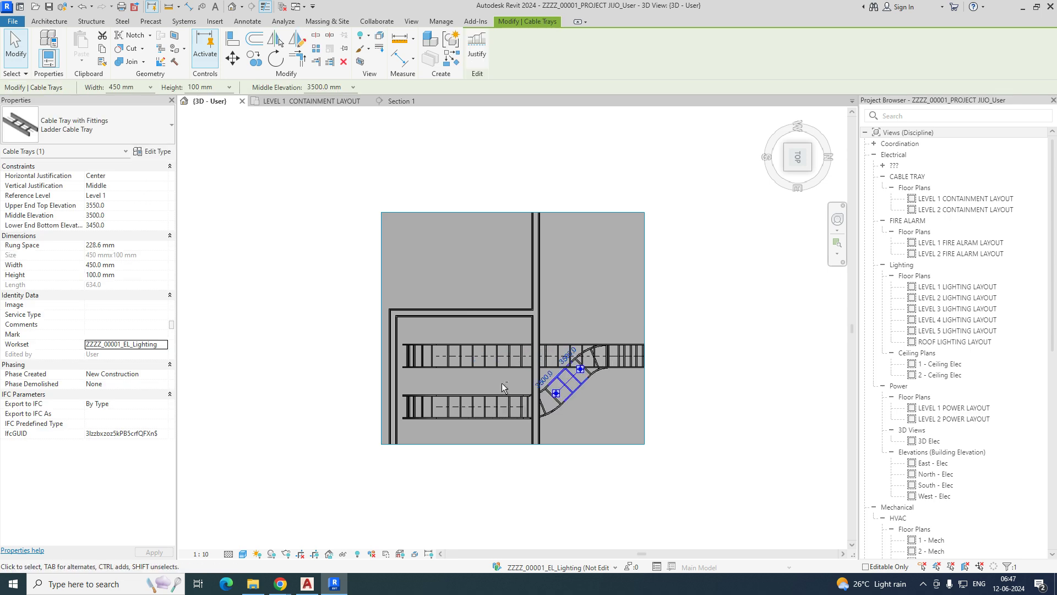
key("Right")
key("Right")
key("Right")
key("Right")
left_click(502, 384)
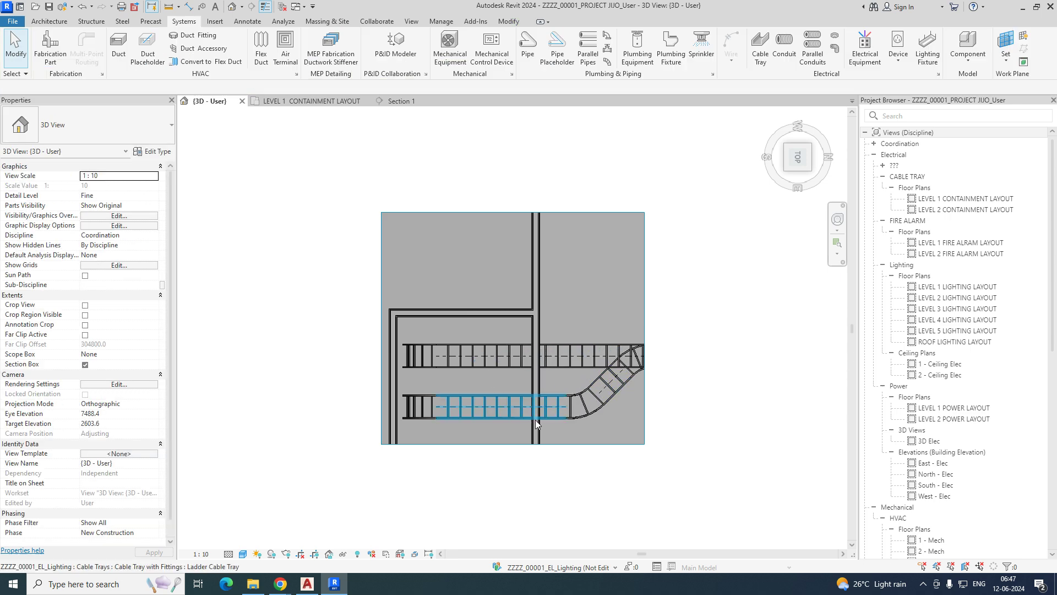
scroll(541, 419, "up", 2)
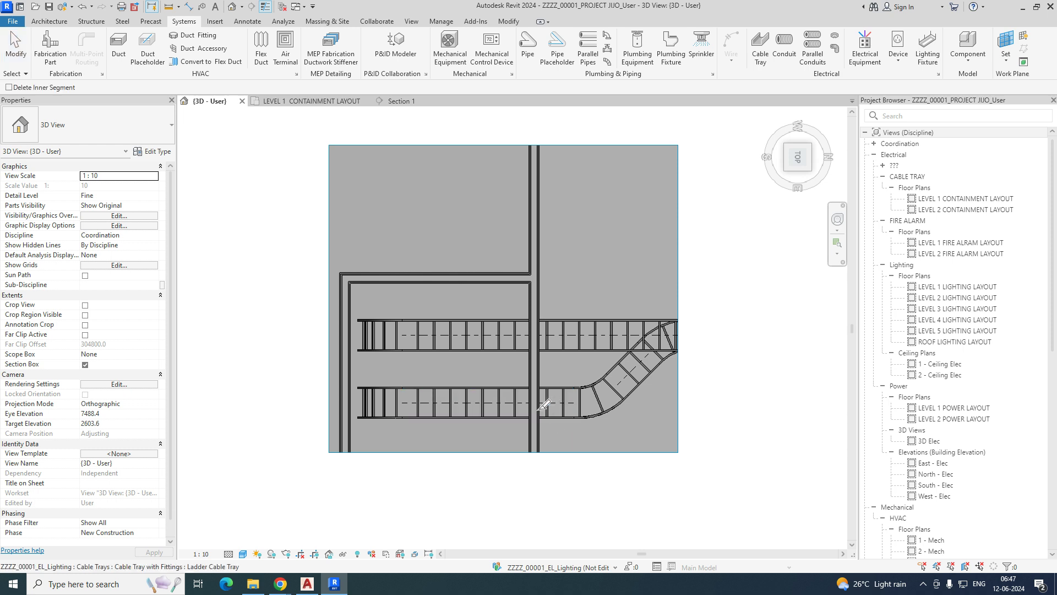
Delete the short crossing tray piece, leaving a separate 1540 mm lower segment at 3500.
key("s")
key("l")
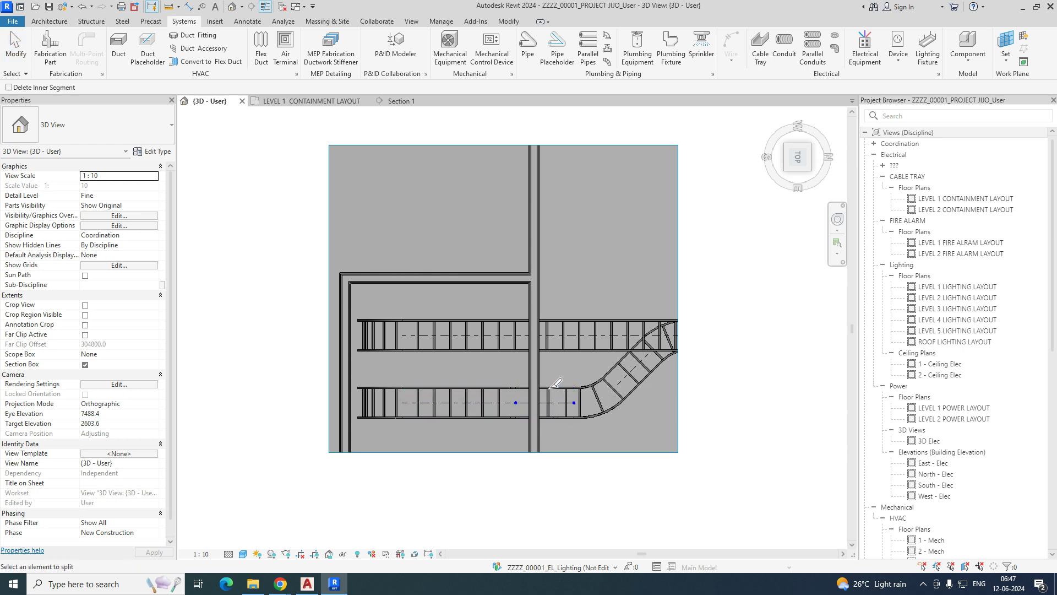
scroll(517, 386, "up", 1)
key("Escape")
key("Delete")
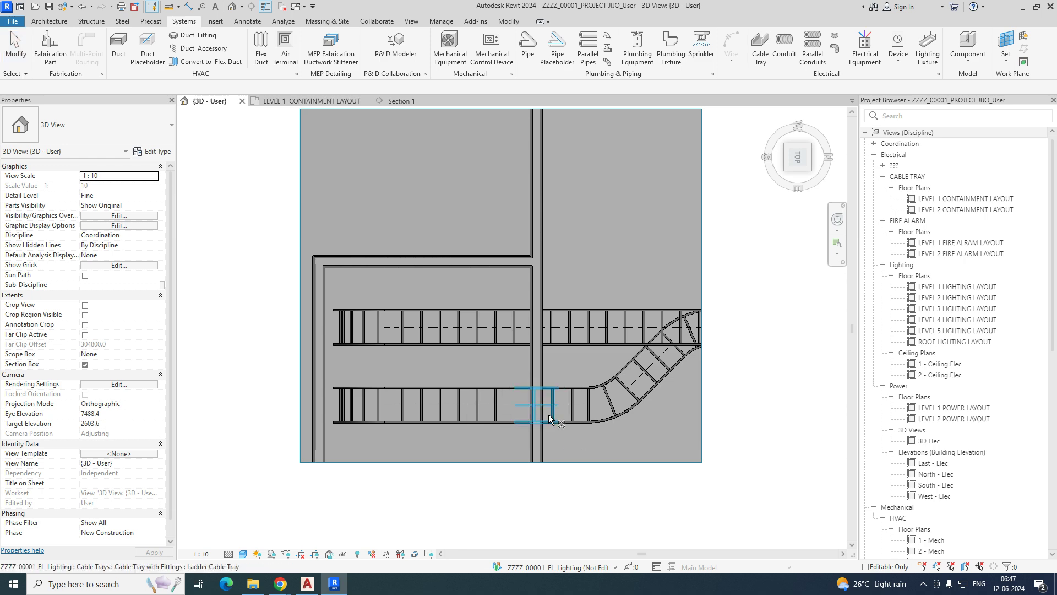
left_click(484, 346)
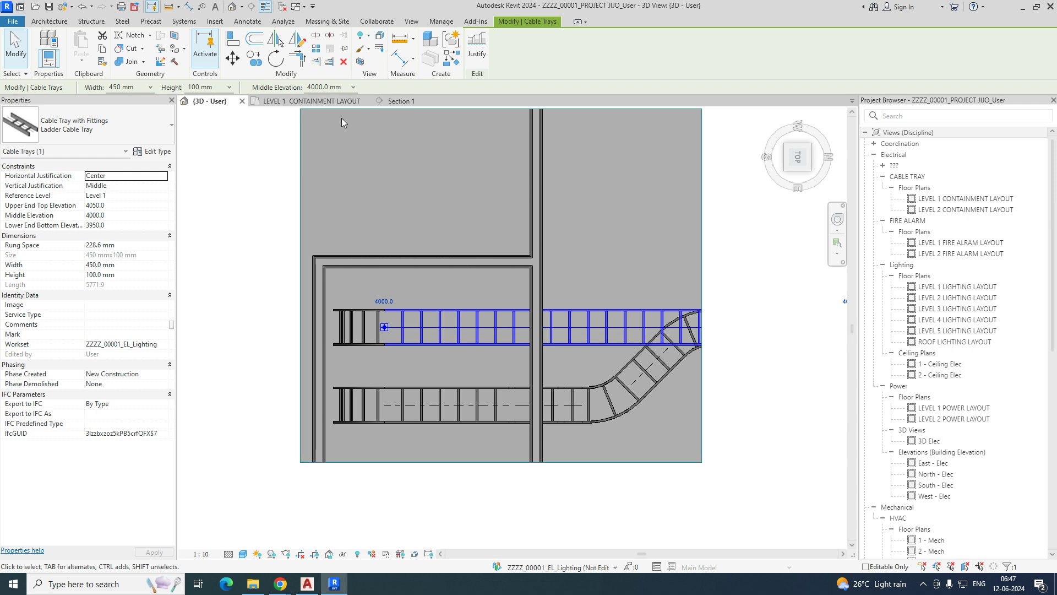
left_click(392, 359)
left_click(441, 421)
Raise the tray's middle elevation to 4000 mm, deleting the conflicting fittings on the error.
left_click(347, 87)
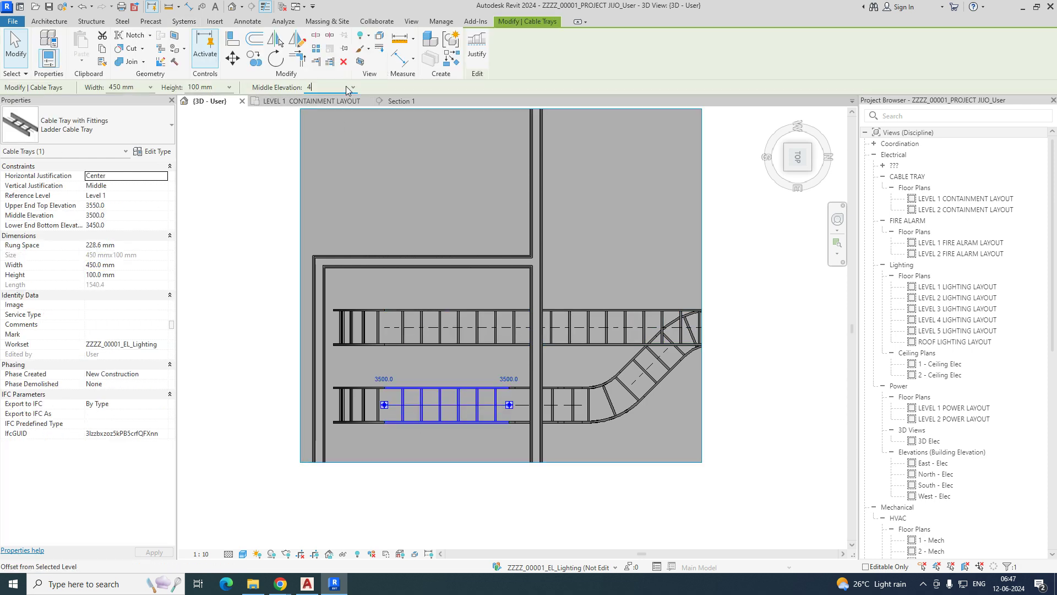
key("Return")
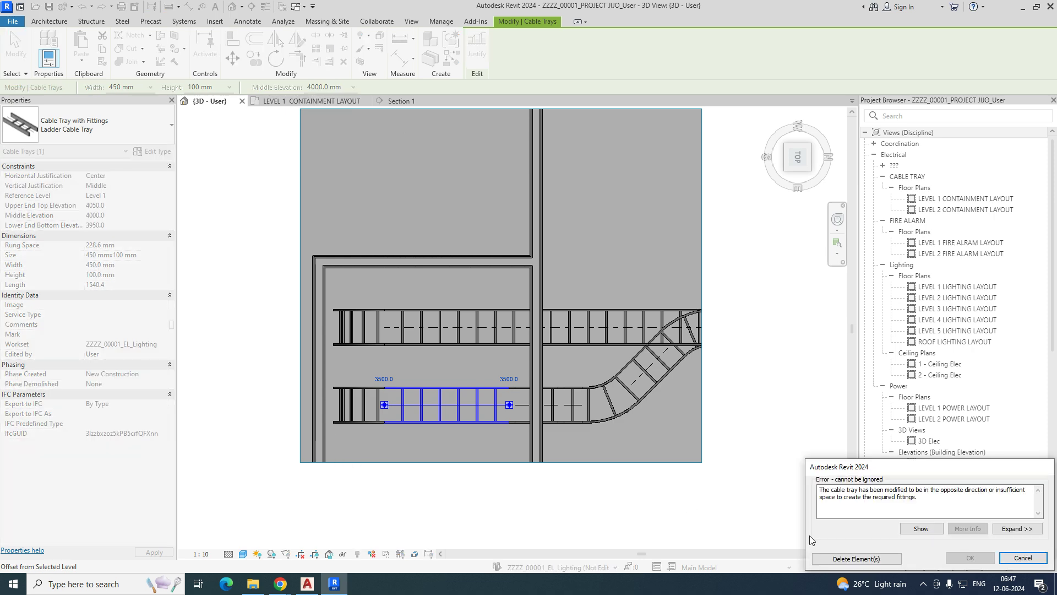
left_click(864, 562)
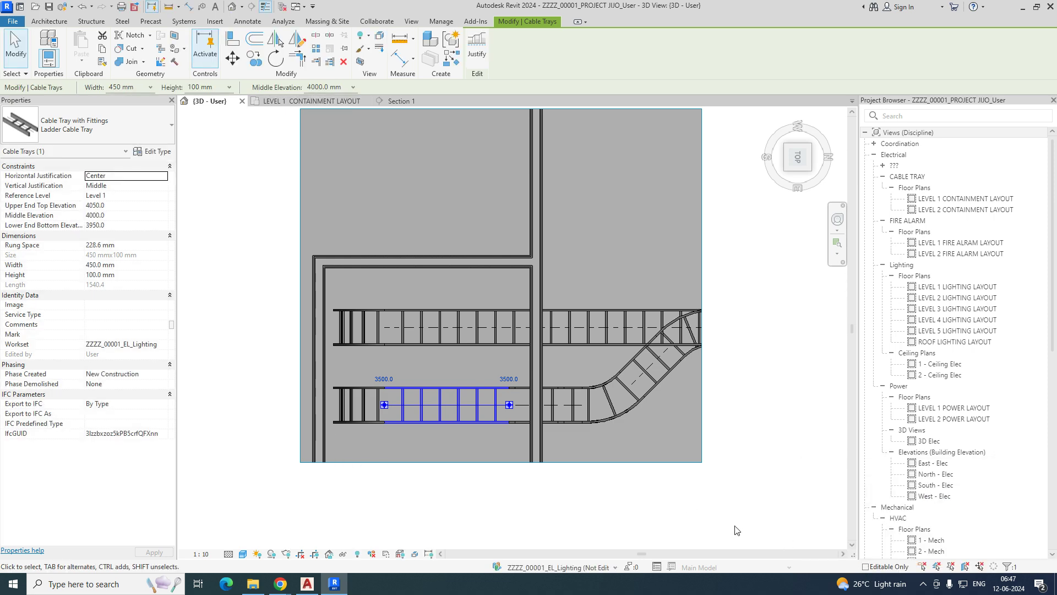
scroll(552, 441, "up", 1)
left_click(463, 352)
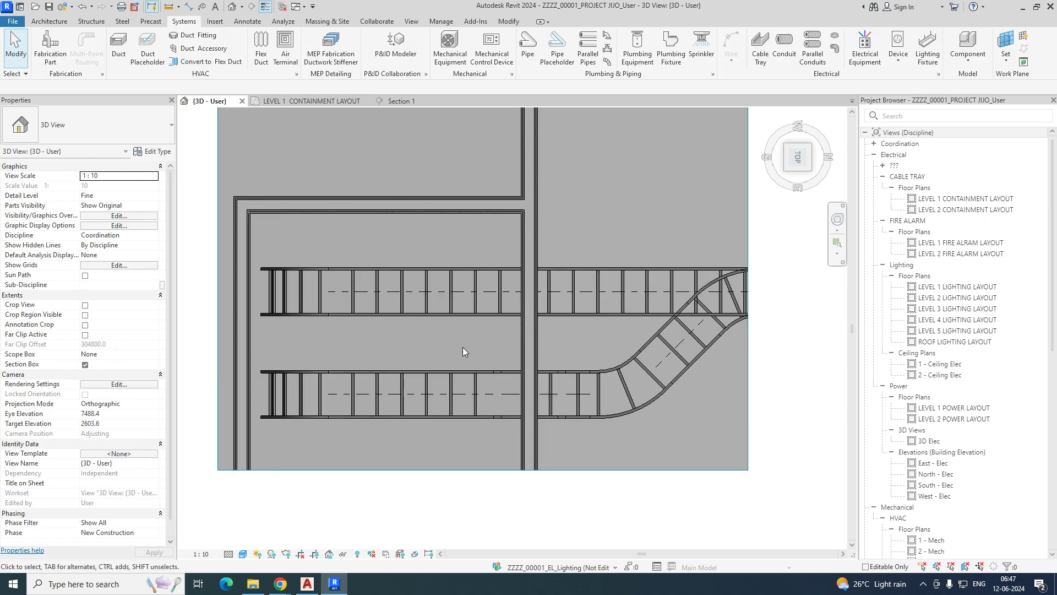
Delete the junction fitting and the tray piece left at the gap.
left_click(539, 431)
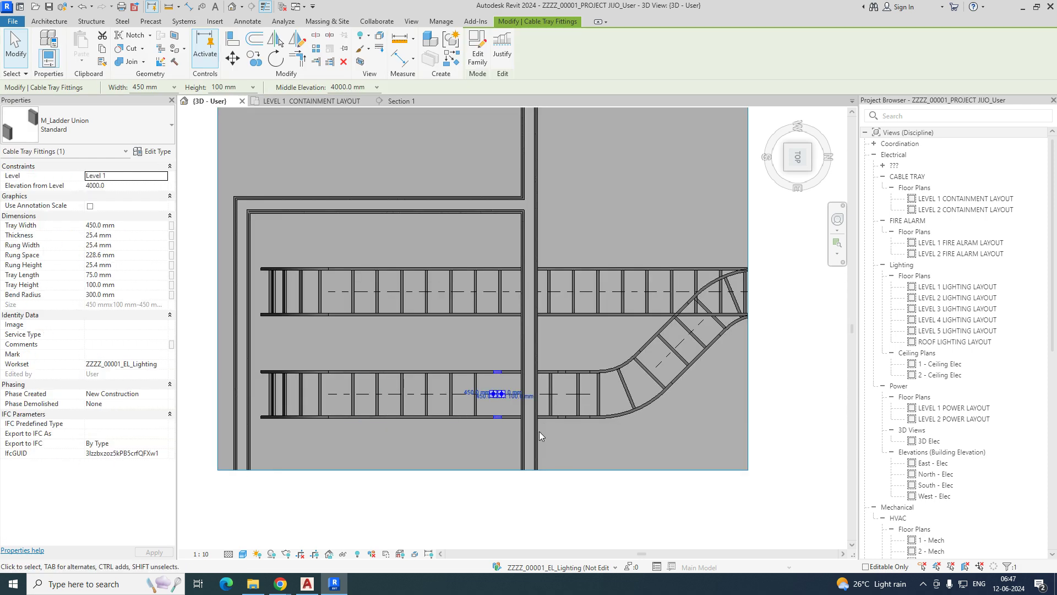
key("Delete")
left_click(512, 399)
key("Delete")
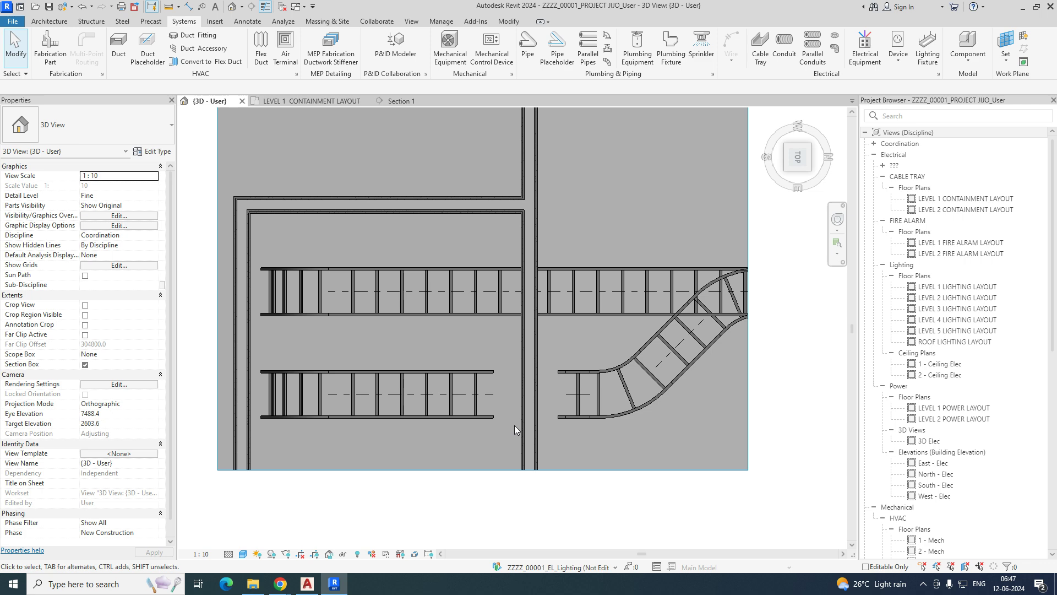
middle_click_drag(523, 434, 547, 404)
Stretch the lower tray segment's end right so it reaches the bend.
left_click(438, 344)
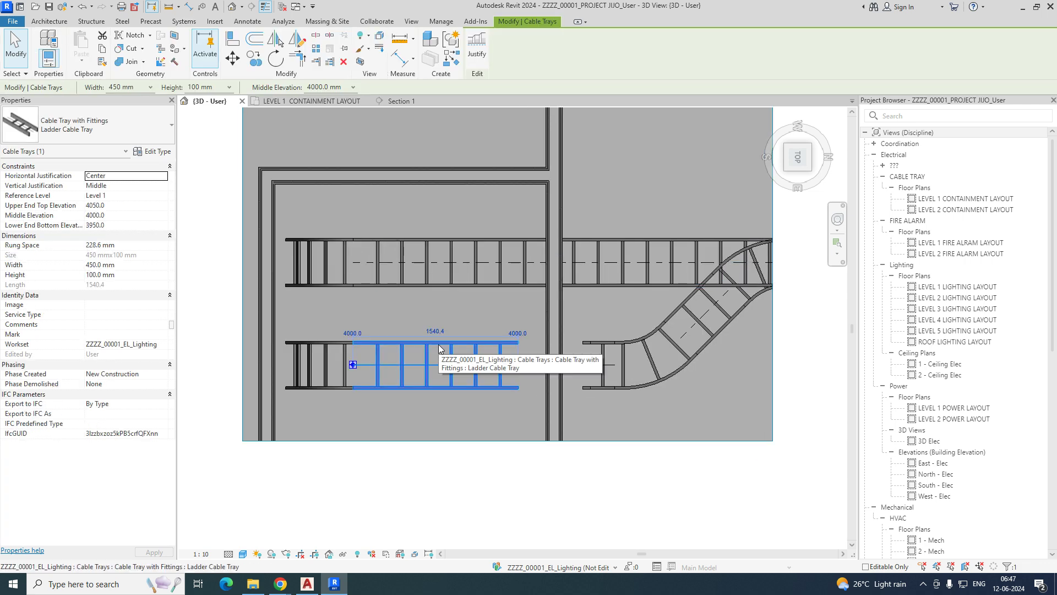
key("Escape")
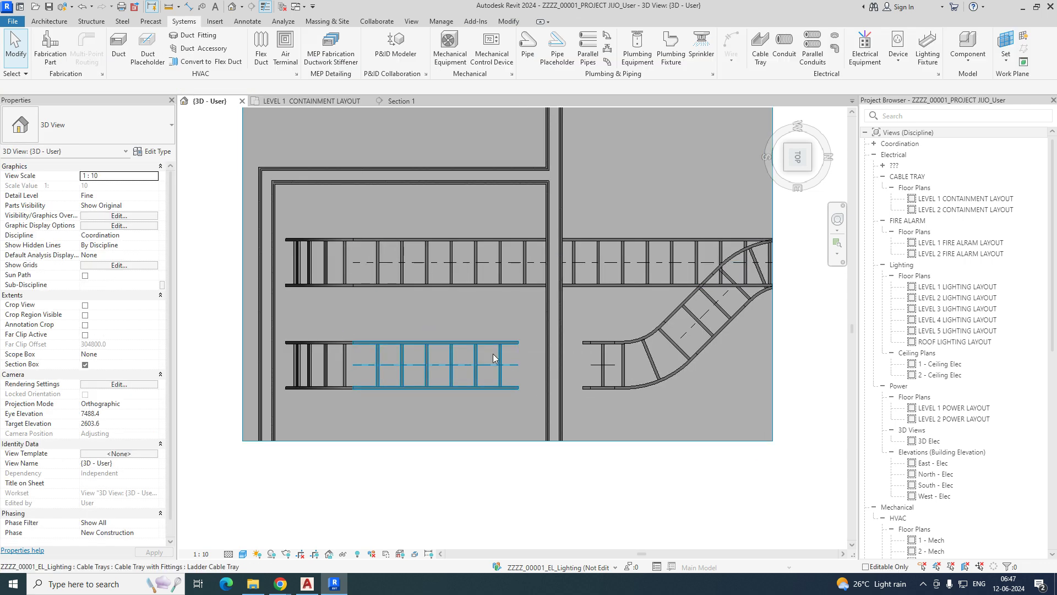
left_click(474, 345)
left_click_drag(519, 364, 590, 365)
key("Escape")
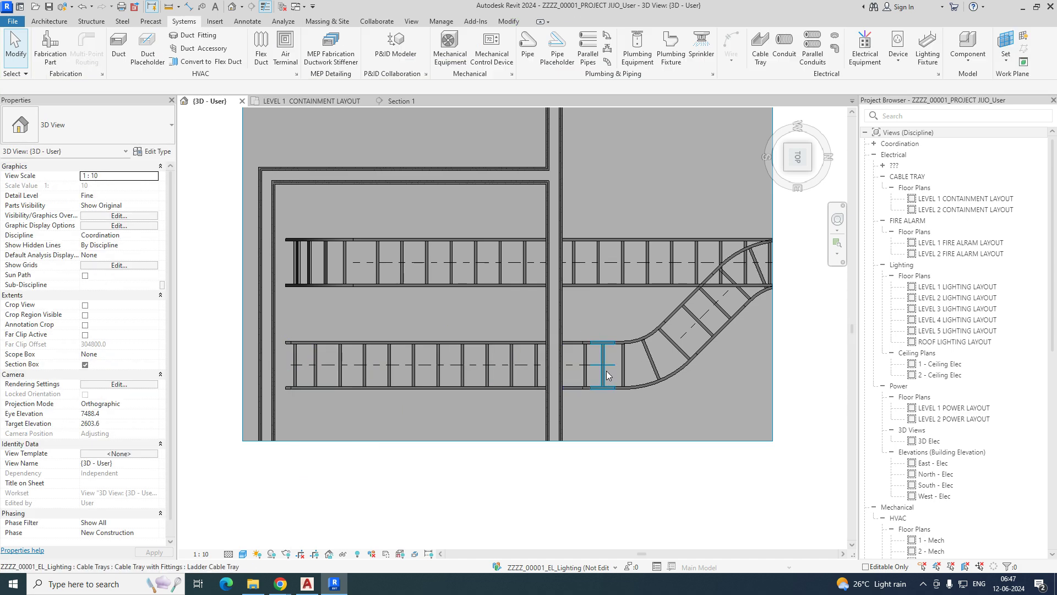
Remove the short tray piece and the curved bend fitting past the wall.
left_click(602, 385)
key("Delete")
left_click(632, 389)
key("Delete")
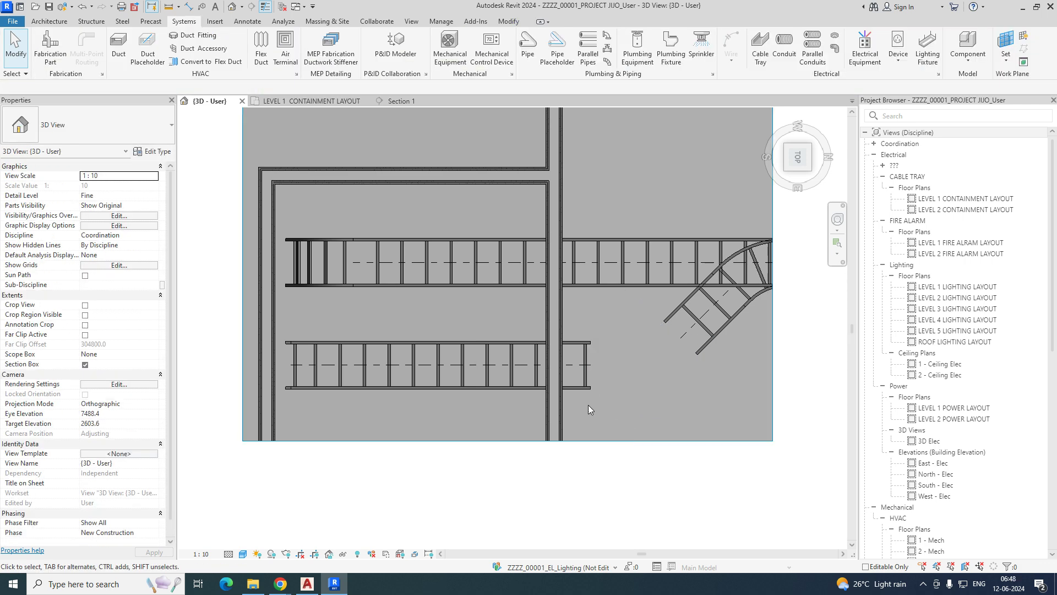
Begin Trim/Extend to Corner (TR) with the lower tray run as the first pick.
key("t")
key("r")
left_click(520, 342)
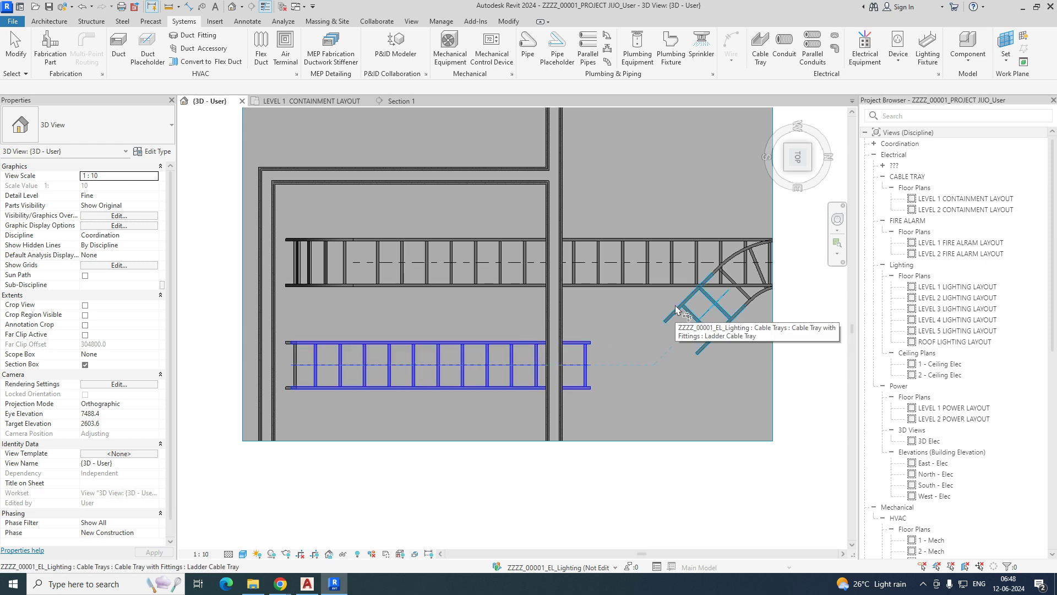
left_click(675, 305)
key("Escape")
scroll(648, 321, "down", 3)
middle_click_drag(637, 342, 528, 342)
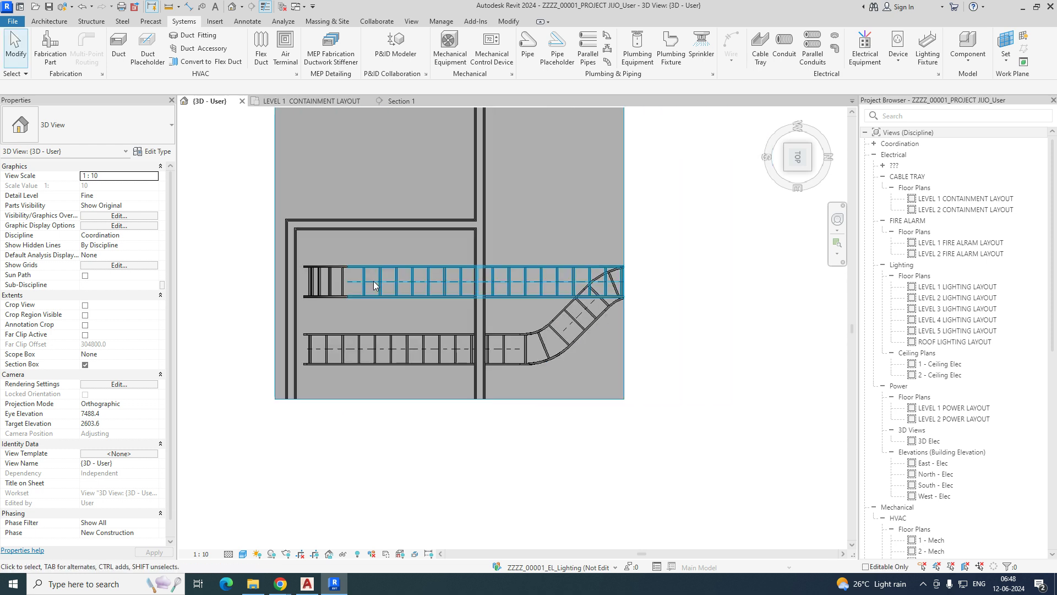
middle_click_drag(582, 431, 726, 270, "shift")
left_click(626, 314)
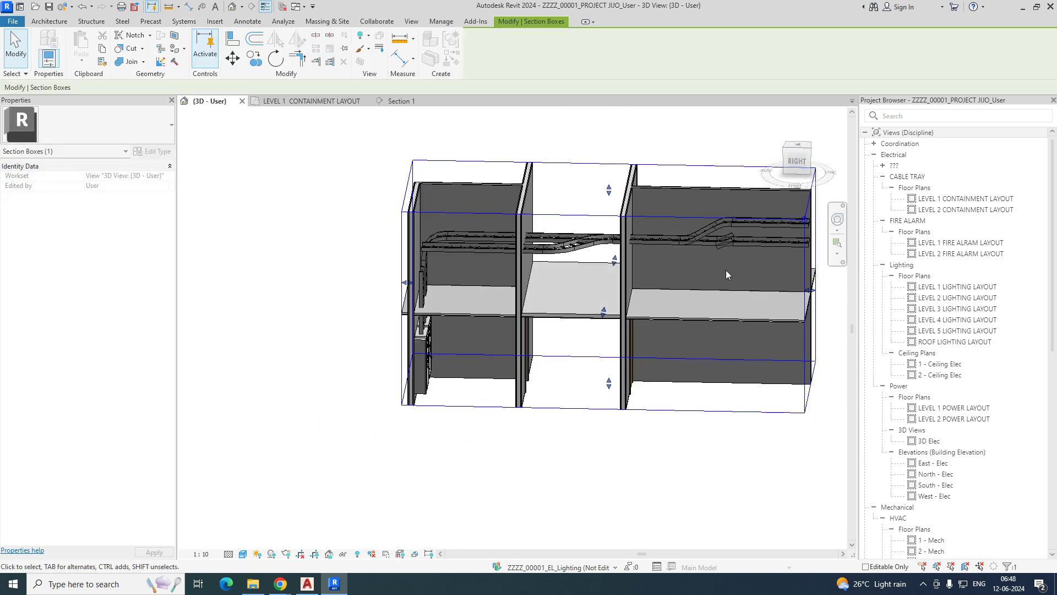
scroll(726, 270, "up", 5)
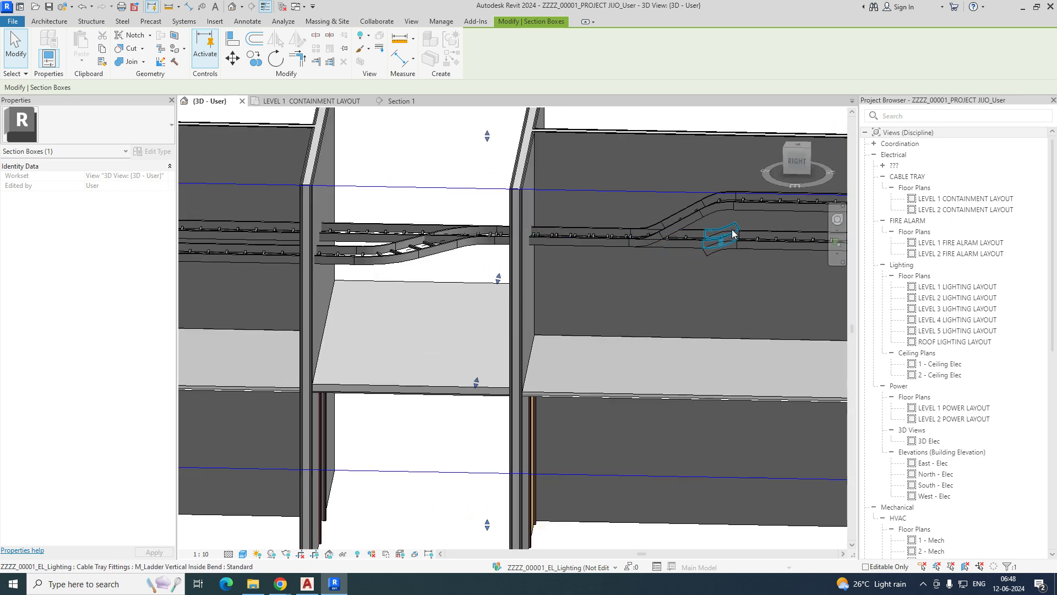
key("Escape")
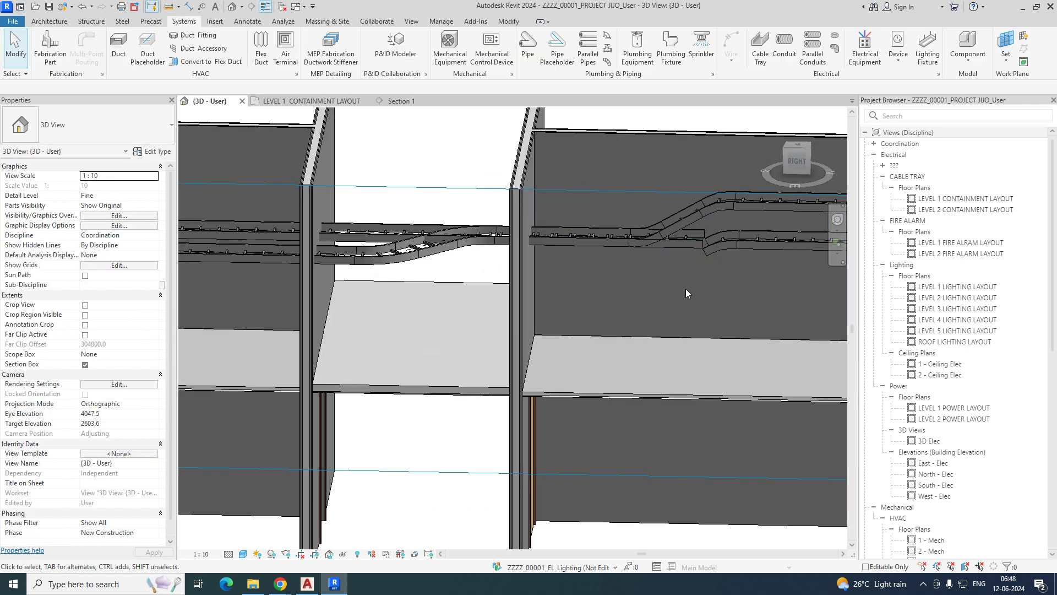
middle_click_drag(476, 290, 572, 289)
middle_click_drag(621, 367, 522, 361, "shift")
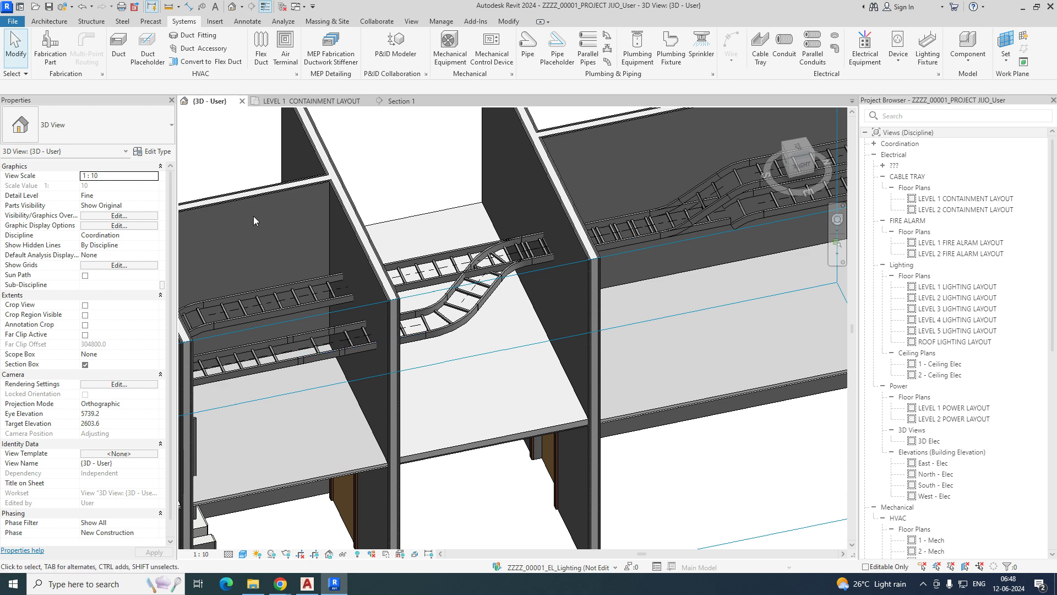
left_click_drag(342, 374, 359, 384)
key("Delete")
middle_click_drag(622, 332, 471, 316)
middle_click_drag(606, 204, 590, 200, "shift")
left_click(589, 206)
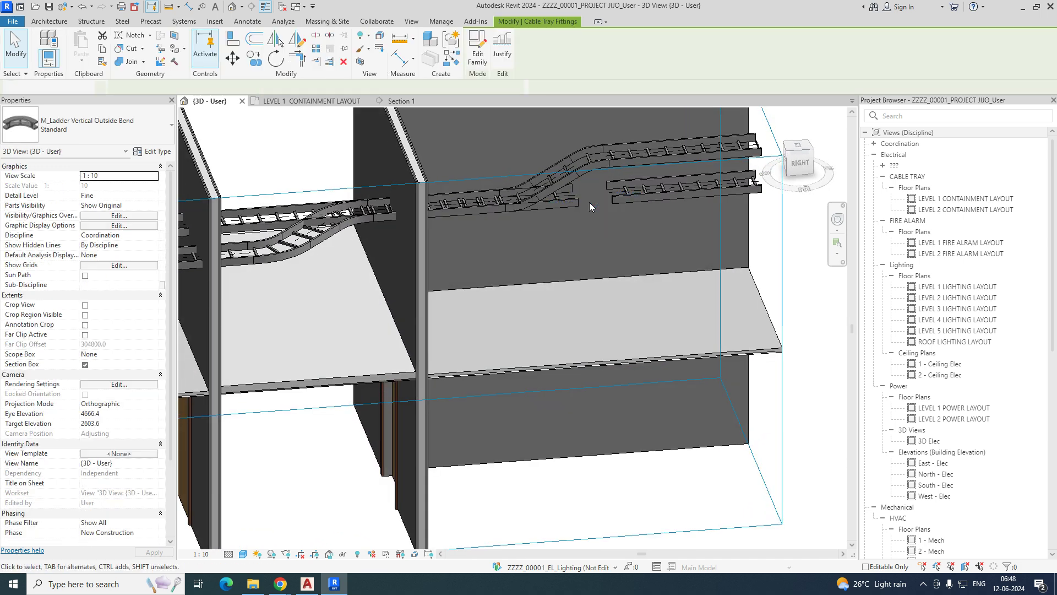
key("Escape")
scroll(623, 229, "down", 4)
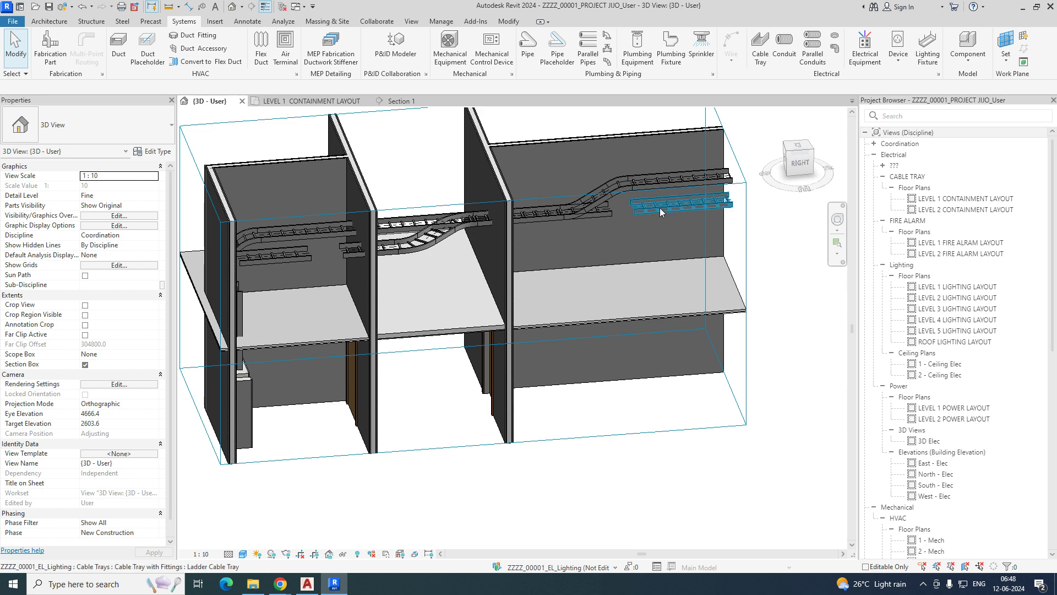
left_click(659, 207)
key("Escape")
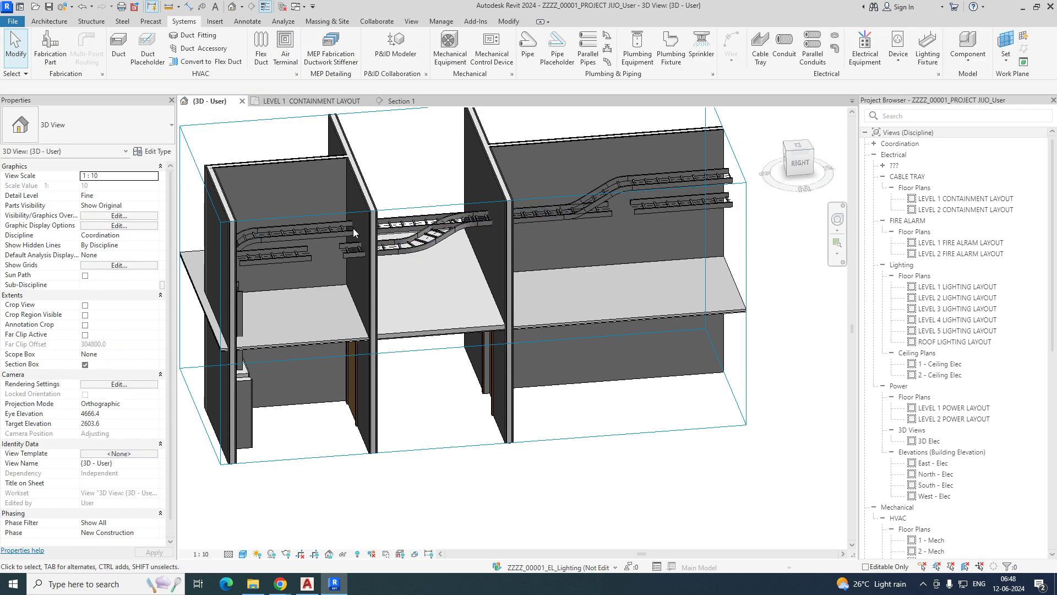
middle_click_drag(353, 228, 488, 242, "shift")
Select the sloped offset tray and its fitting, and nudge them left to the wall.
scroll(413, 300, "down", 5)
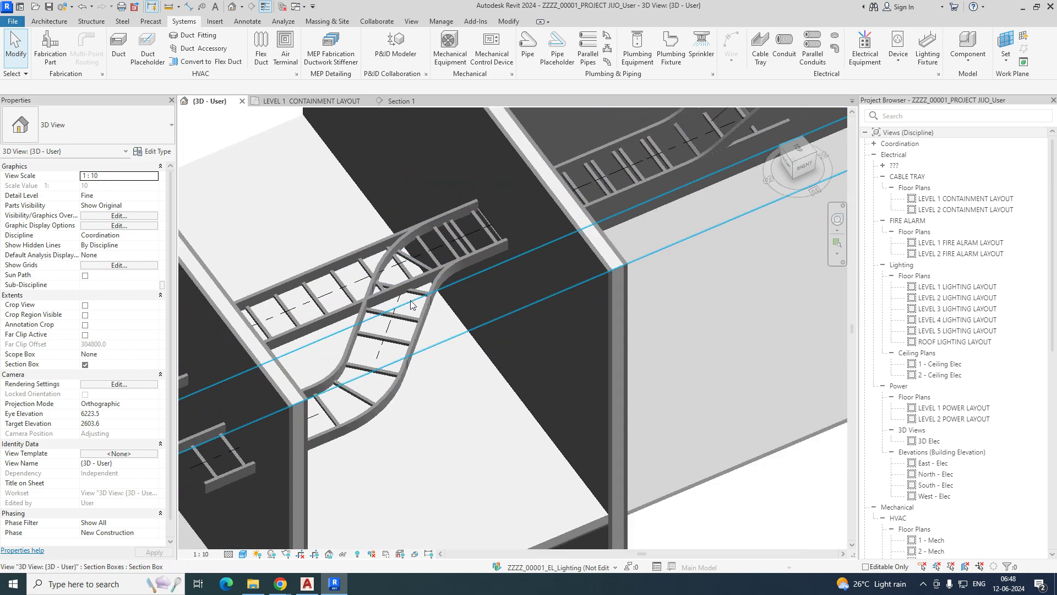
middle_click_drag(553, 305, 503, 297, "shift")
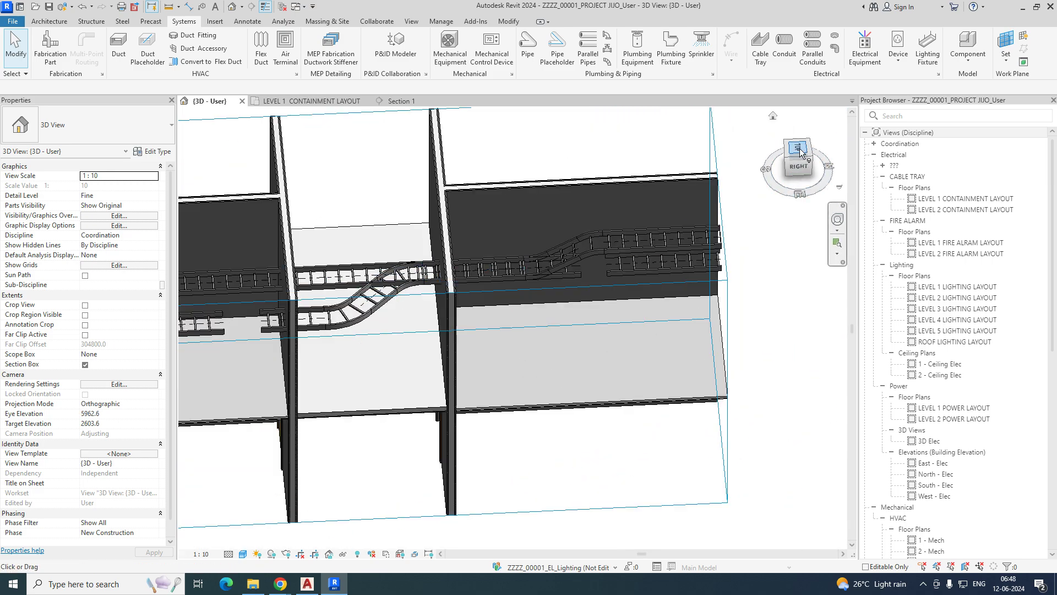
left_click(798, 148)
left_click_drag(563, 253, 642, 374)
middle_click_drag(661, 398, 759, 157, "shift")
left_click(797, 162)
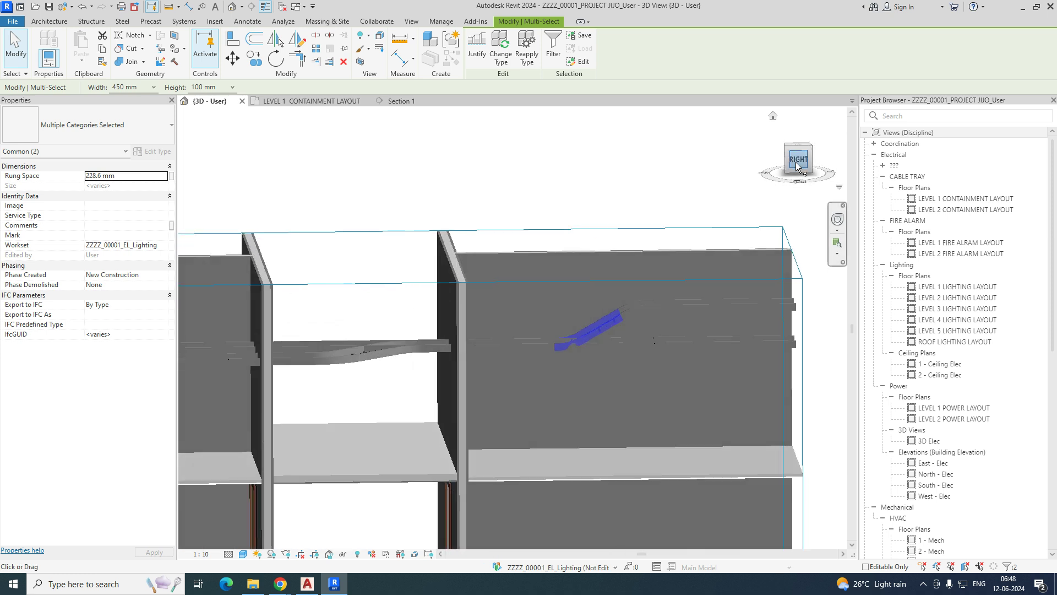
scroll(706, 289, "down", 2)
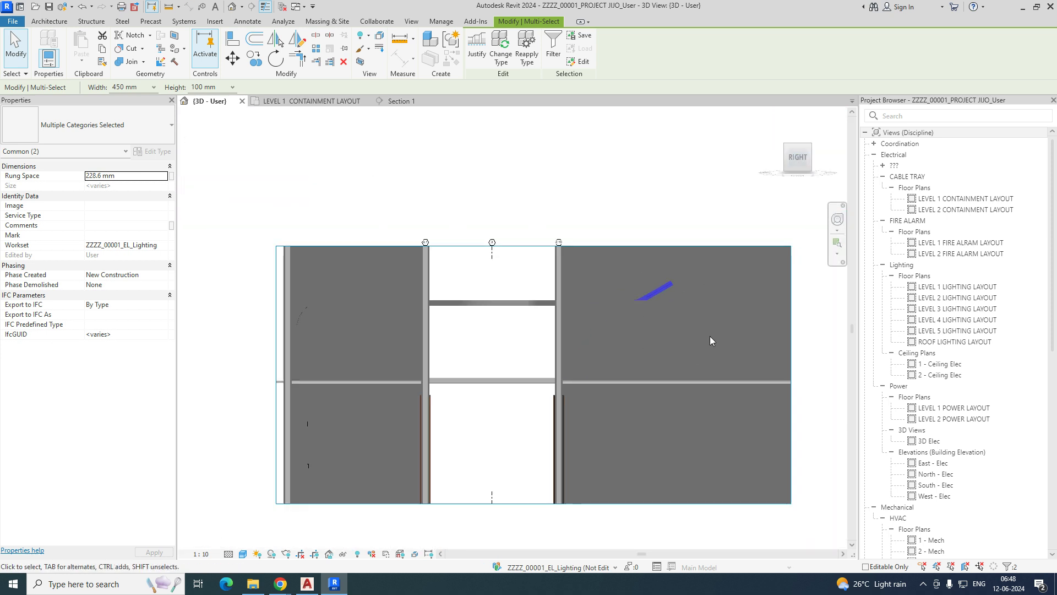
key("shift+Left")
key("shift+Left")
key("shift+Left")
key("shift+Left")
key("shift+Left")
key("shift+Left")
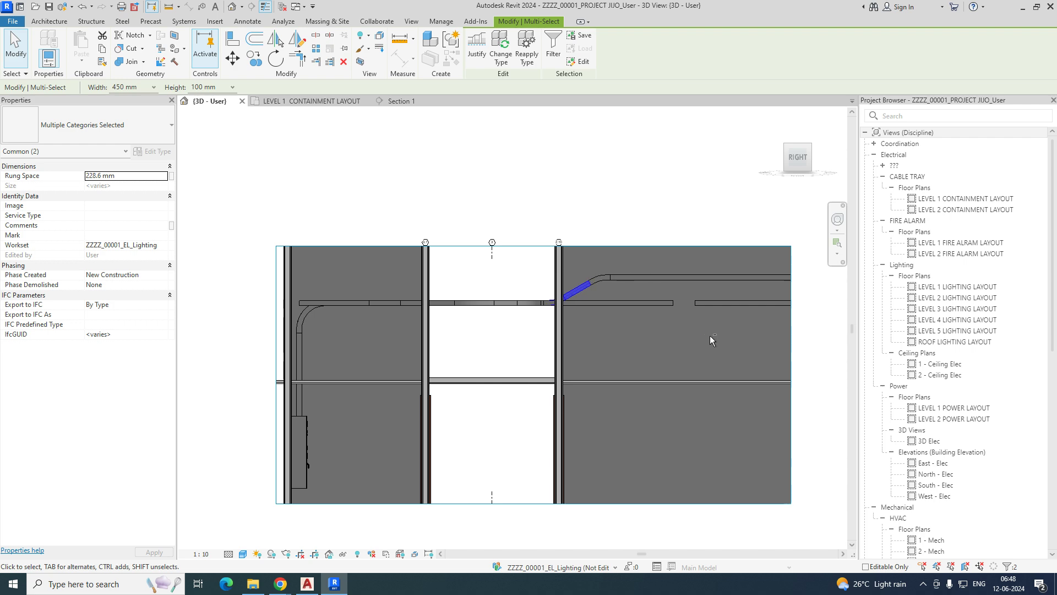
key("Left")
Join the shifted tray end to the adjoining tray and check it in right elevation.
middle_click_drag(709, 336, 547, 425, "shift")
scroll(438, 349, "up", 2)
middle_click_drag(474, 351, 550, 350)
key("Escape")
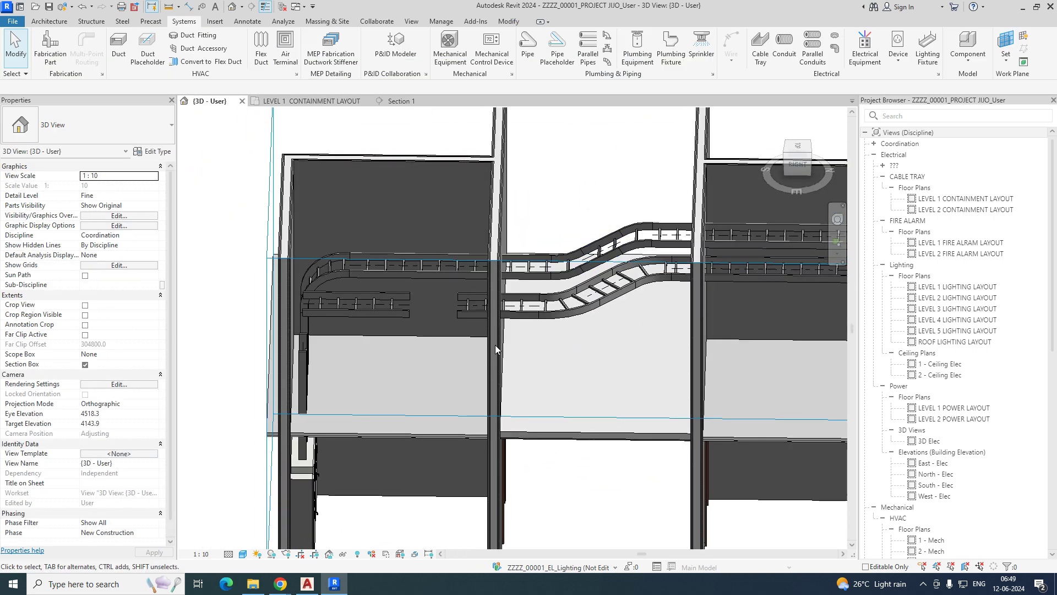
left_click(486, 318)
scroll(472, 345, "down", 1)
key("Escape")
middle_click_drag(469, 347, 420, 365, "shift")
left_click(819, 158)
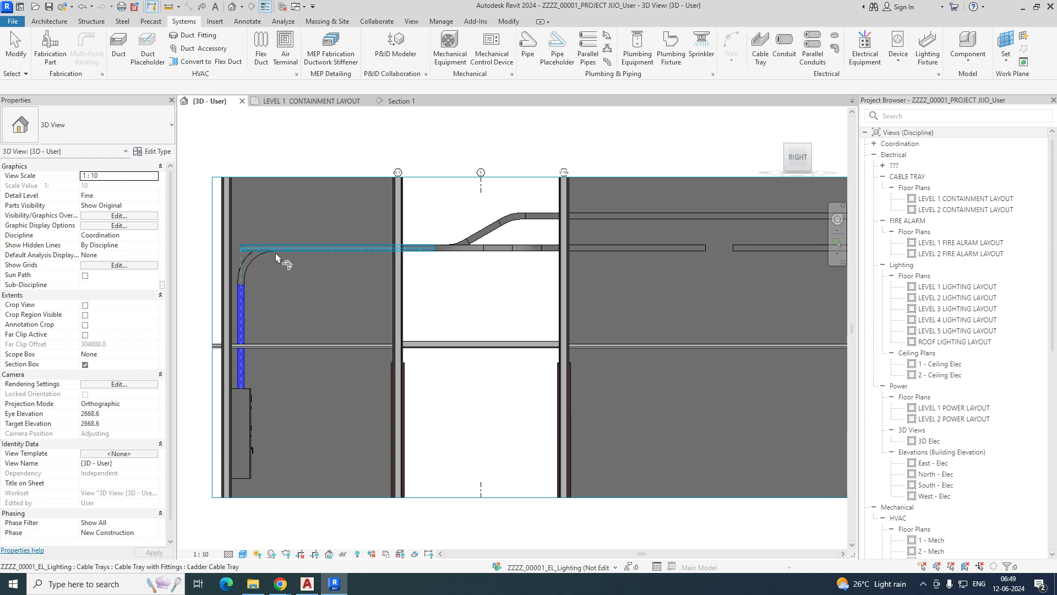
middle_click_drag(340, 307, 383, 368, "shift")
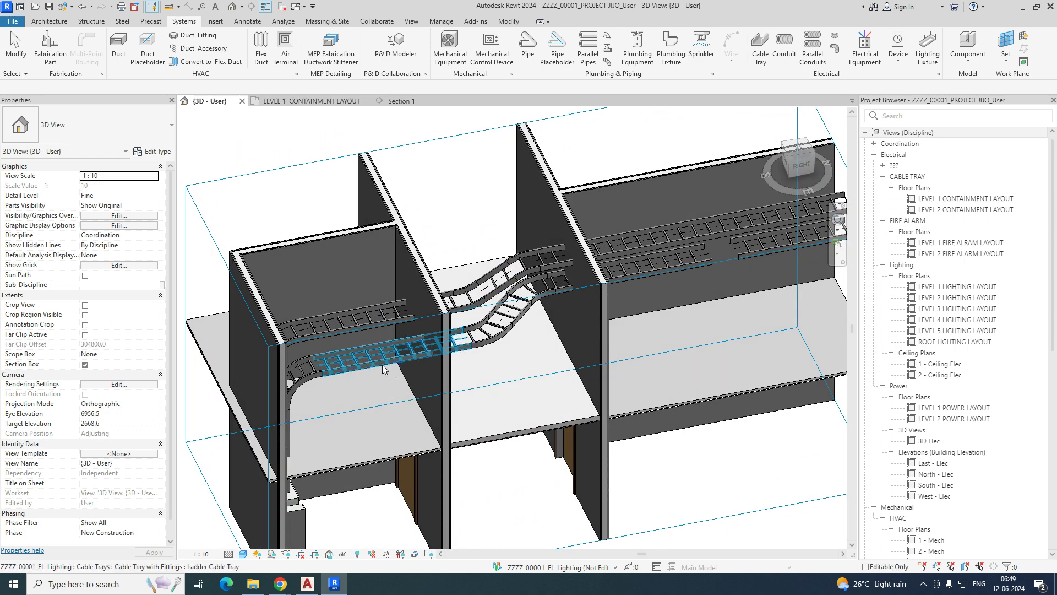
left_click(382, 365)
key("Tab")
left_click(382, 364)
middle_click_drag(504, 410, 542, 288, "shift")
key("Escape")
key("t")
key("r")
middle_click_drag(573, 299, 616, 319, "shift")
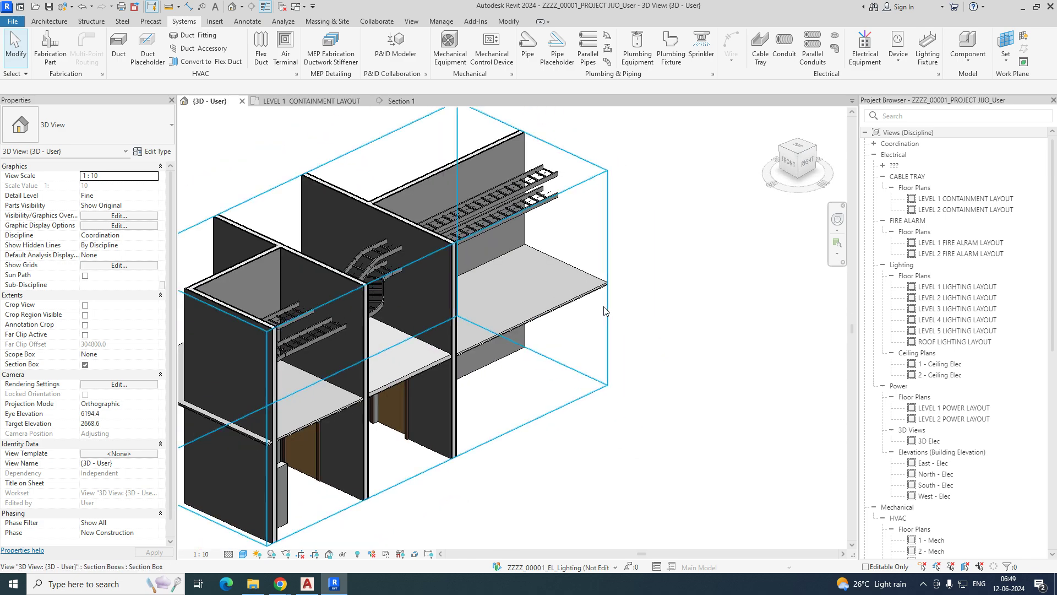
scroll(527, 233, "up", 3)
middle_click_drag(526, 233, 708, 279)
middle_click_drag(714, 332, 545, 380)
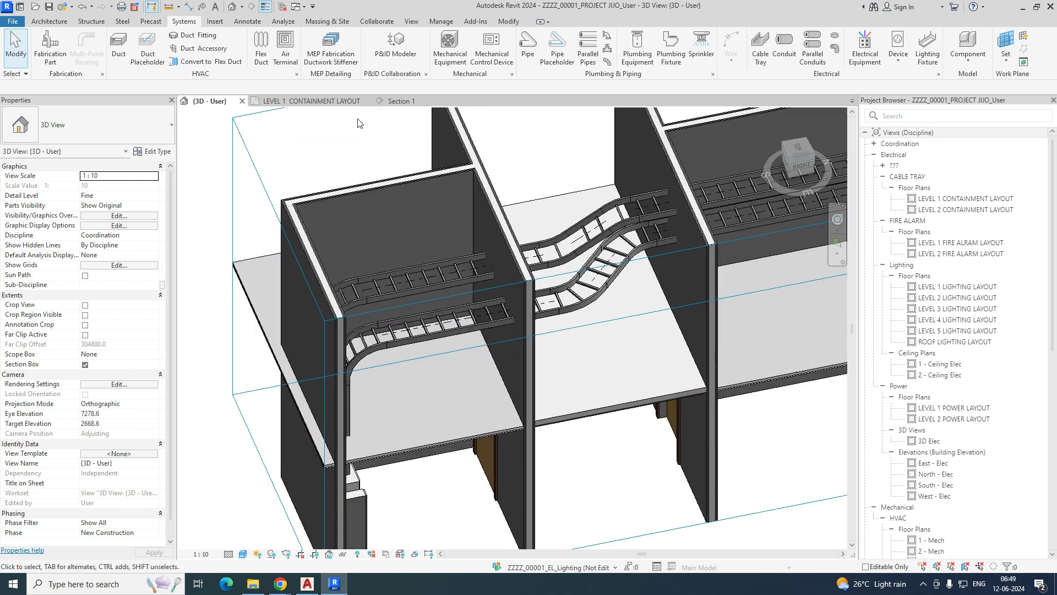
Switch to the LEVEL 1 CONTAINMENT LAYOUT plan.
left_click(330, 101)
scroll(591, 404, "down", 2)
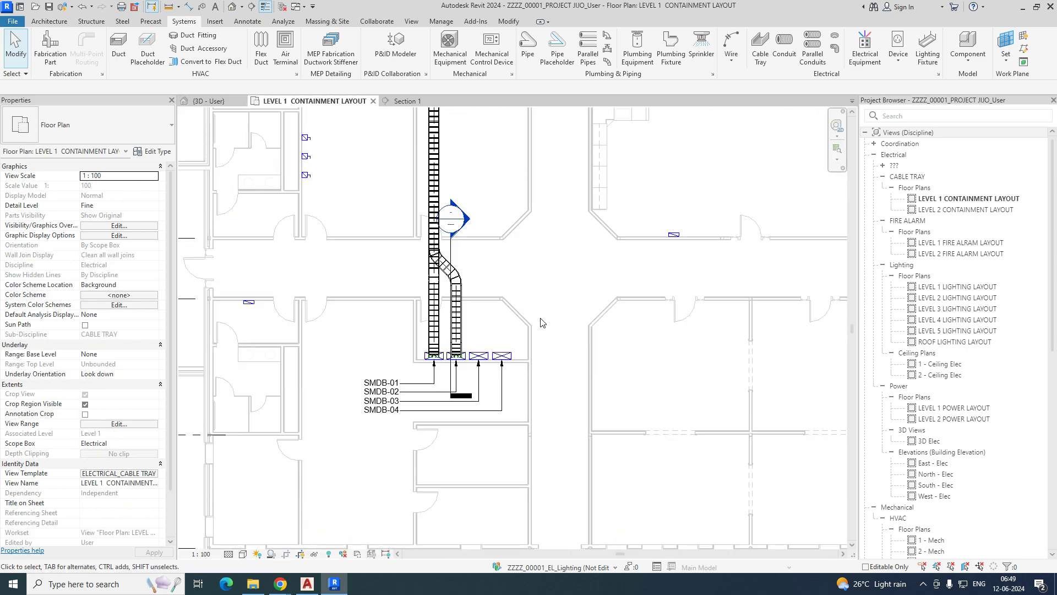
scroll(499, 356, "up", 5)
scroll(476, 326, "down", 6)
scroll(495, 307, "up", 3)
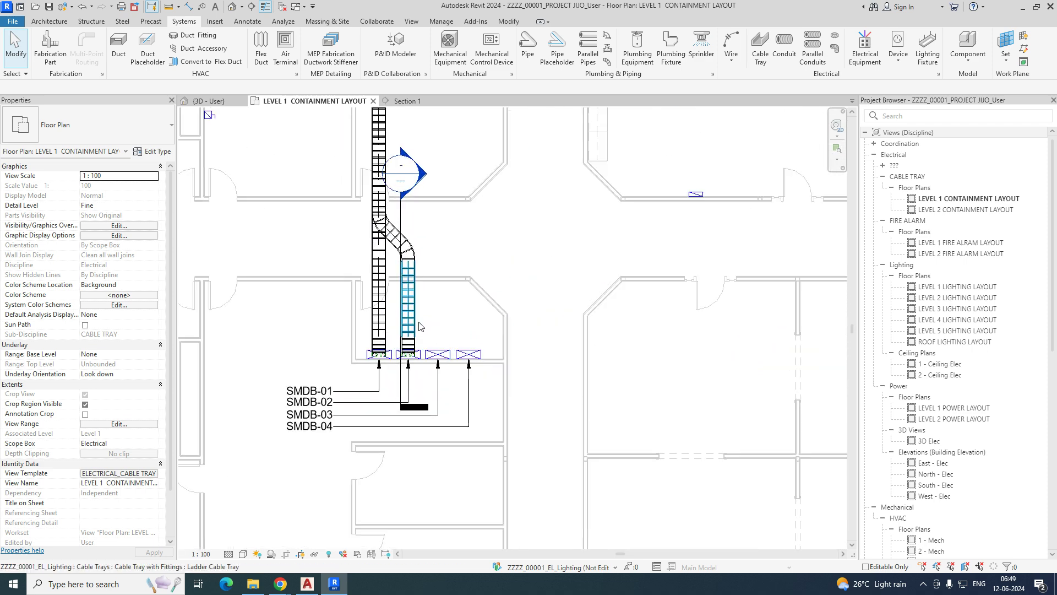
Use Create Similar (CS) on a ladder tray to draw a run from SMDB-03 to the corridor end.
left_click(419, 326)
key("c")
key("s")
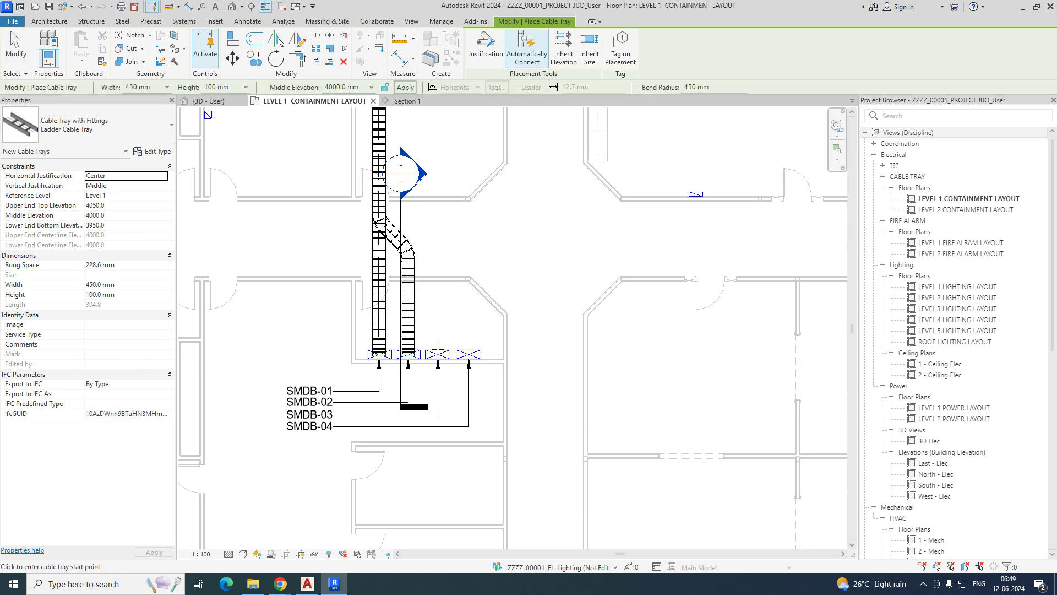
left_click(438, 346)
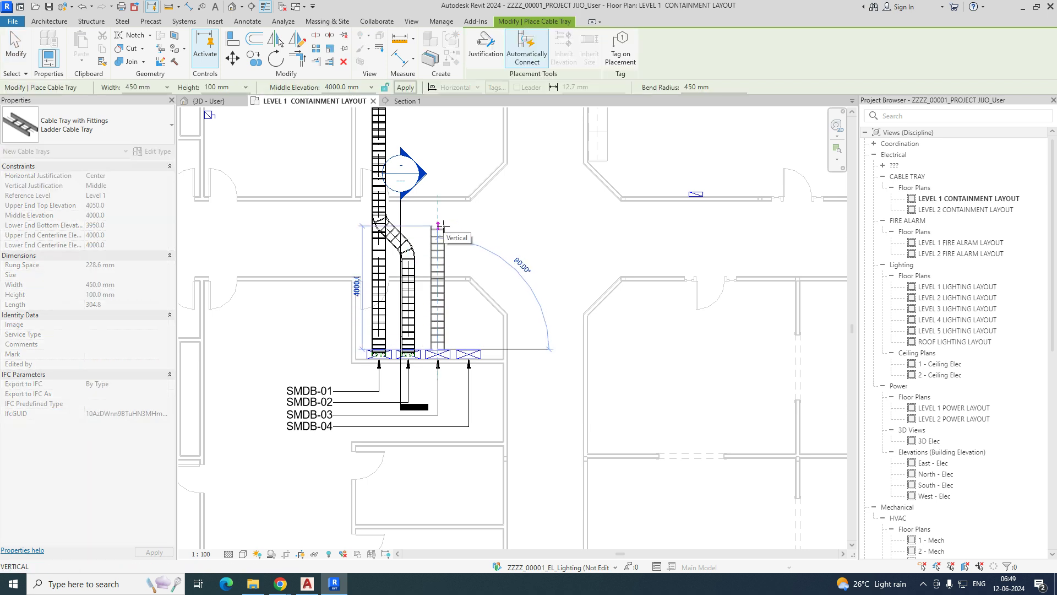
scroll(481, 228, "down", 1)
middle_click_drag(686, 227, 454, 228)
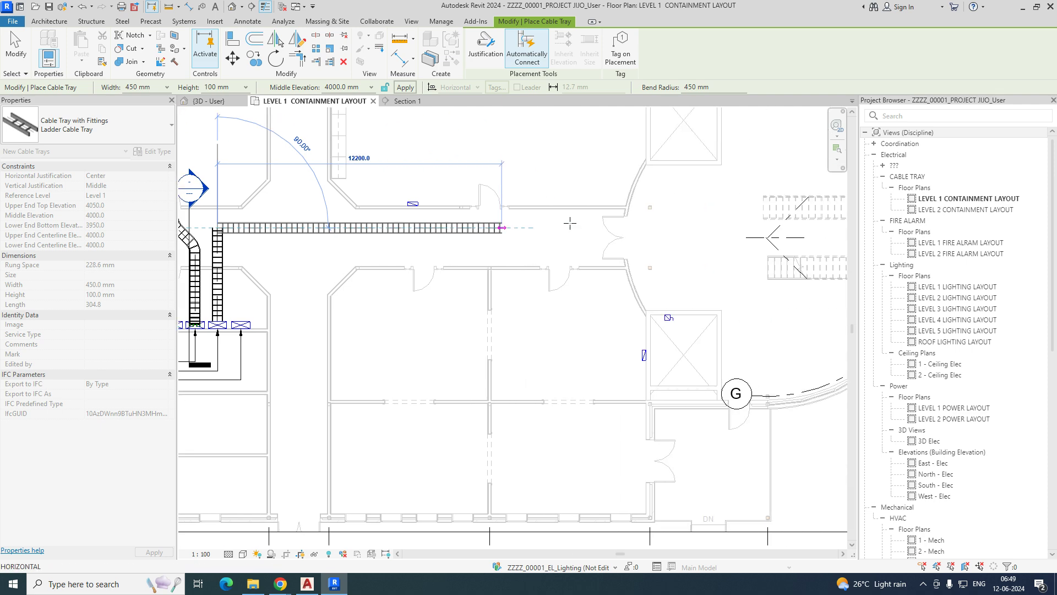
left_click(654, 227)
key("Escape")
key("Escape")
Pan and zoom the plan to review the new corridor tray and SMDB panels.
middle_click_drag(487, 266, 648, 267)
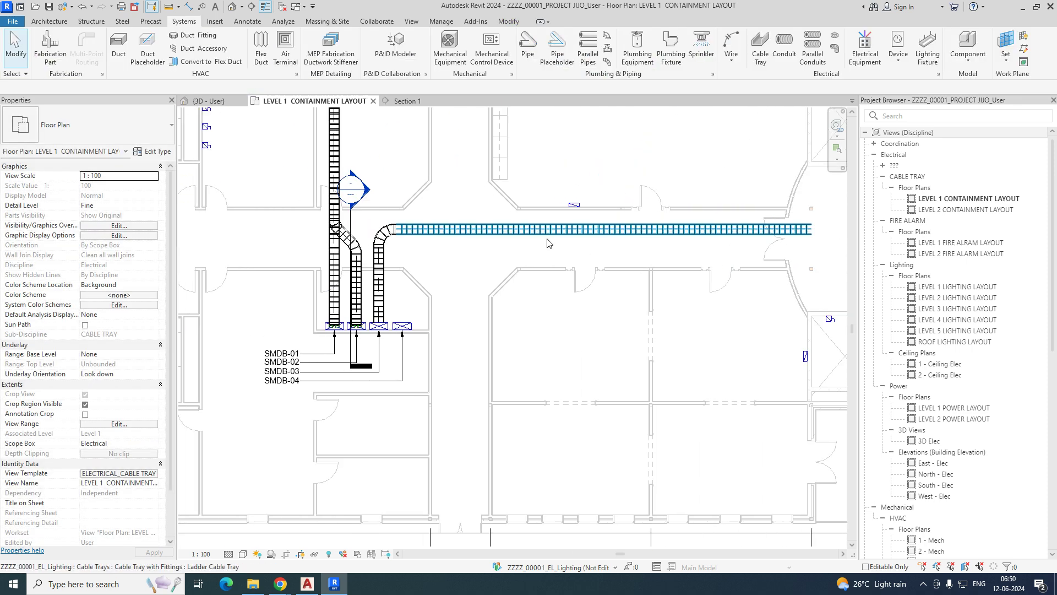
middle_click_drag(412, 312, 424, 336)
scroll(420, 342, "up", 2)
scroll(534, 318, "down", 3)
scroll(512, 313, "up", 1)
scroll(505, 312, "down", 4)
scroll(517, 294, "up", 2)
middle_click_drag(519, 289, 502, 334)
scroll(502, 334, "up", 2)
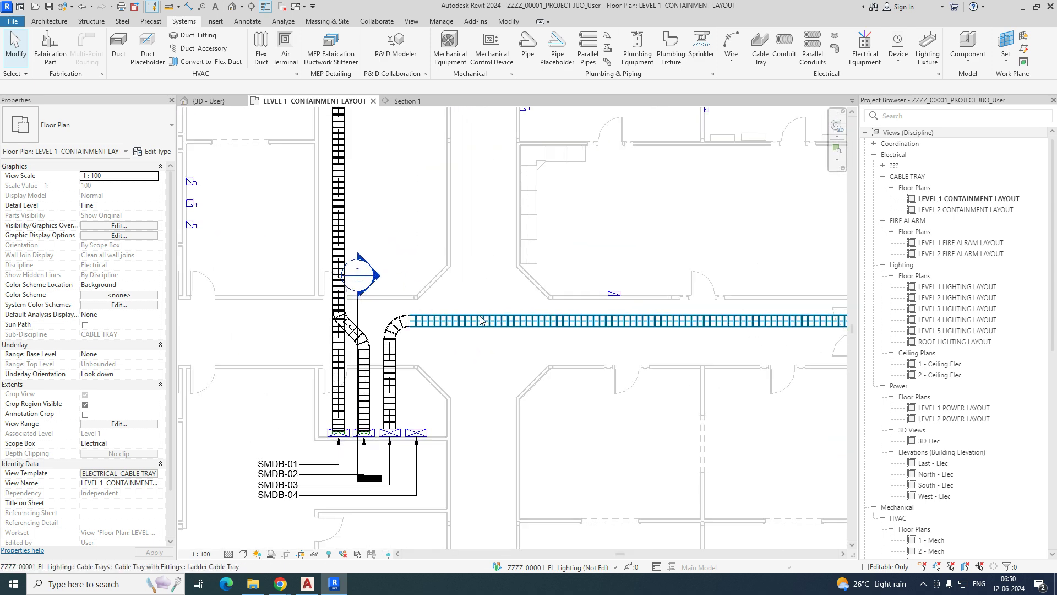
Create Similar from the corridor tray, drawing a first branch north that elbows east.
left_click(484, 315)
scroll(479, 319, "up", 1)
right_click(479, 319)
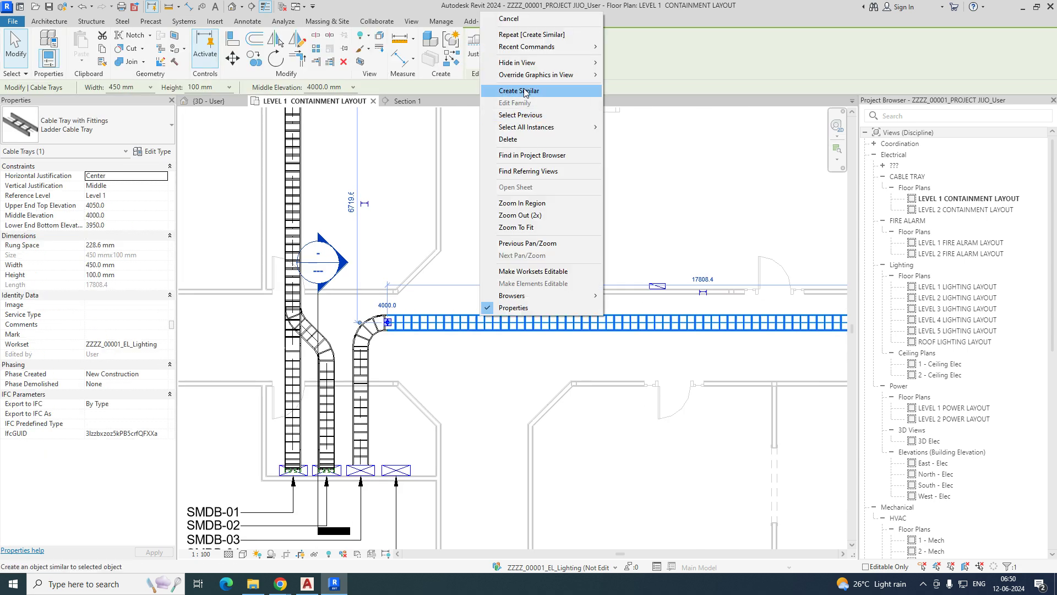
left_click(525, 92)
left_click(486, 322)
scroll(487, 228, "down", 1)
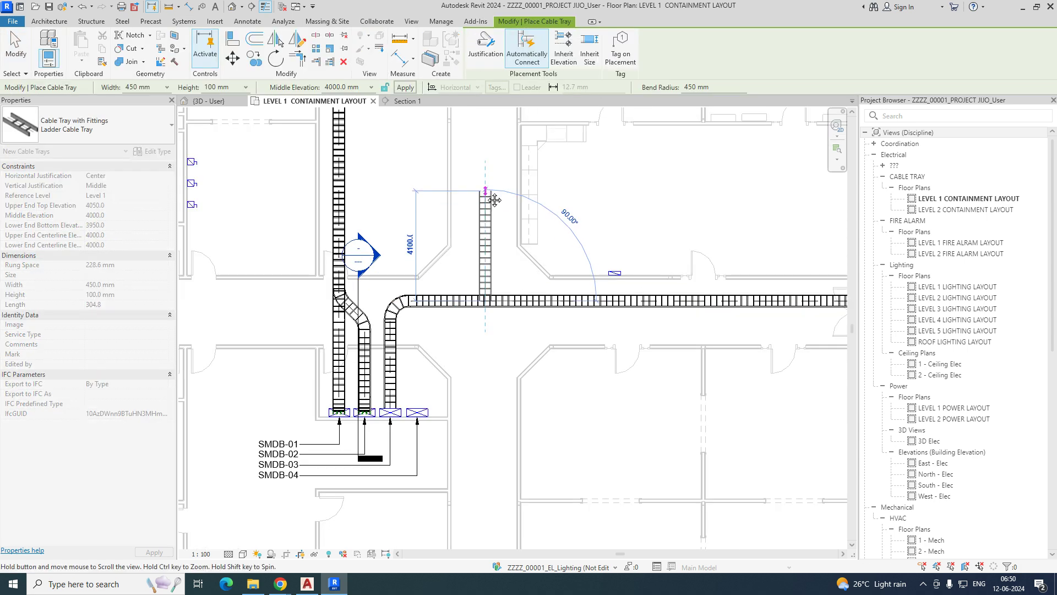
middle_click_drag(486, 188, 465, 385)
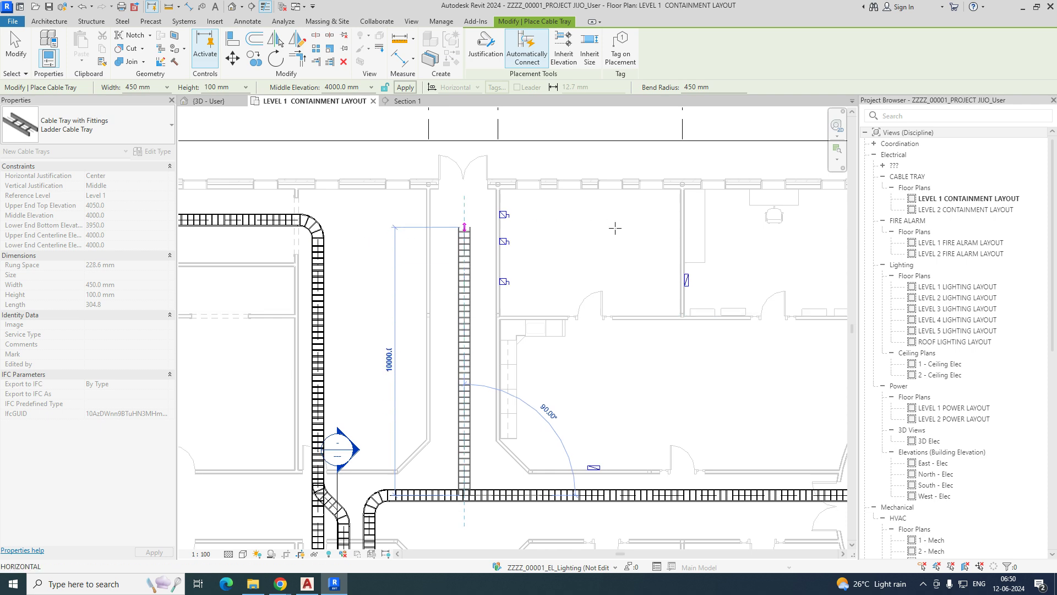
left_click(669, 226)
scroll(669, 229, "down", 2)
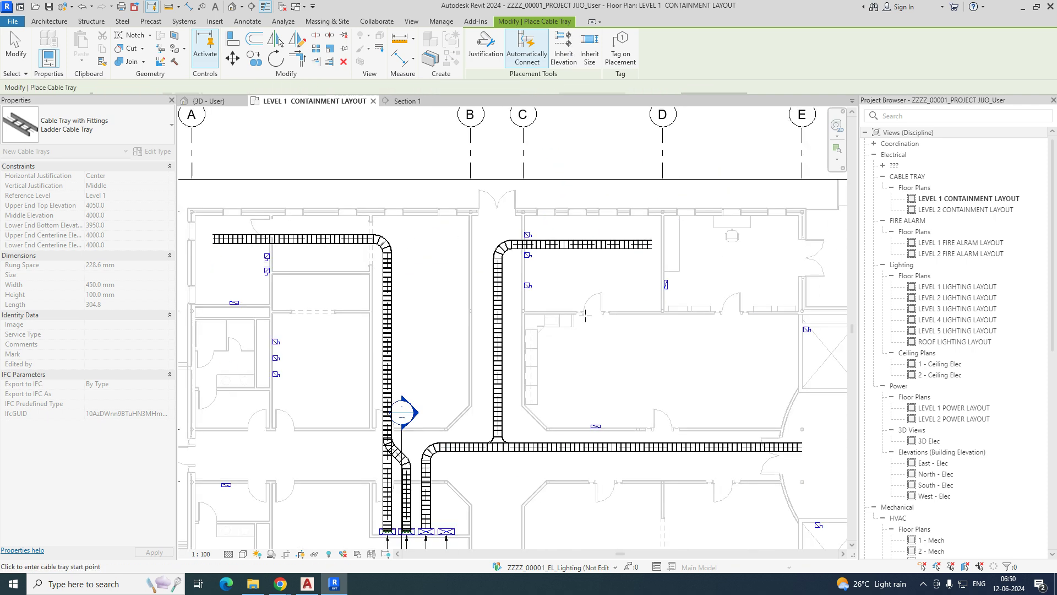
middle_click_drag(578, 306, 519, 281)
Draw a second branch north off the corridor tray, then finish drawing.
left_click(628, 386)
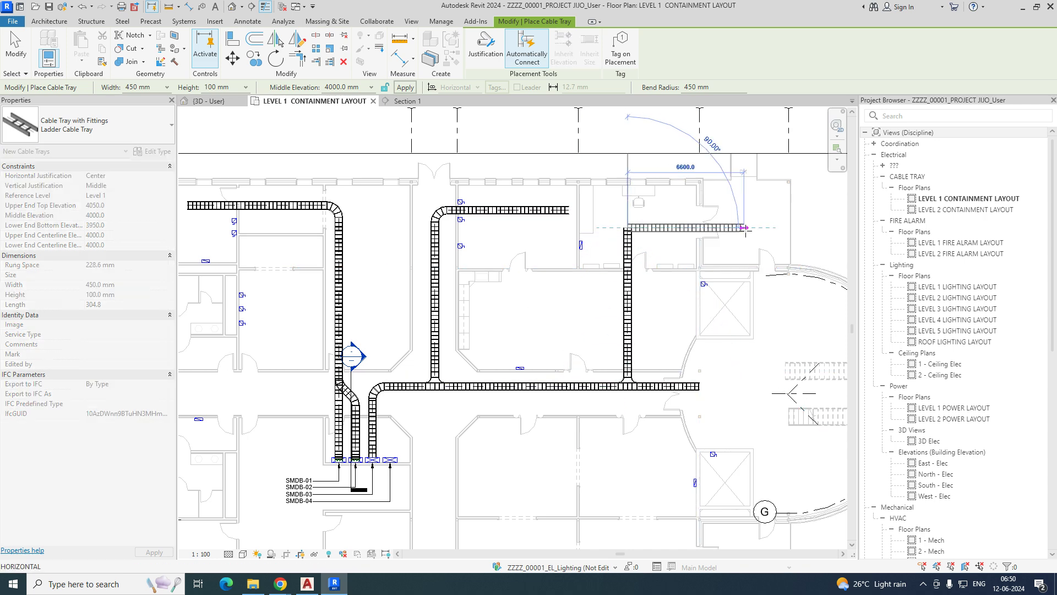
middle_click_drag(437, 448, 492, 409)
middle_click_drag(466, 355, 554, 394)
key("Escape")
key("Escape")
scroll(278, 176, "down", 3)
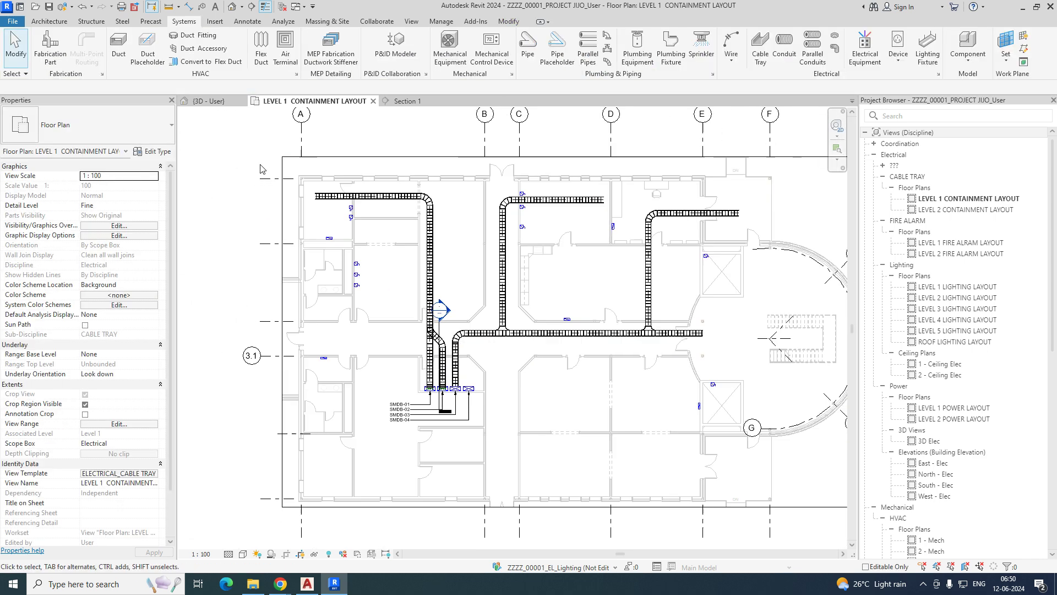
Crop a 3D view to the window-selected trays with Selection Box and orbit around the runs.
left_click_drag(696, 384, 697, 385)
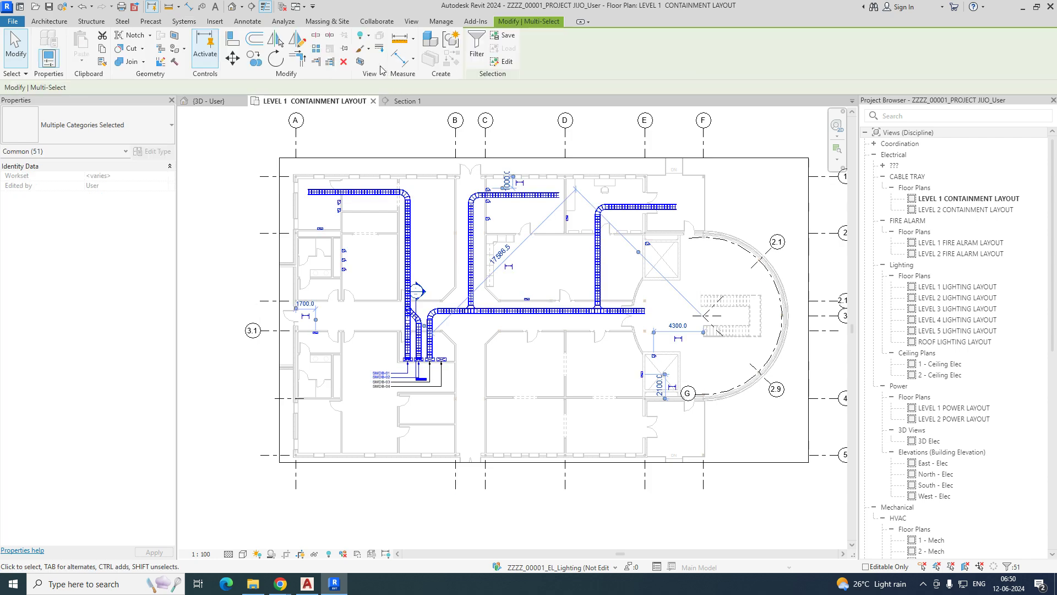
left_click(362, 61)
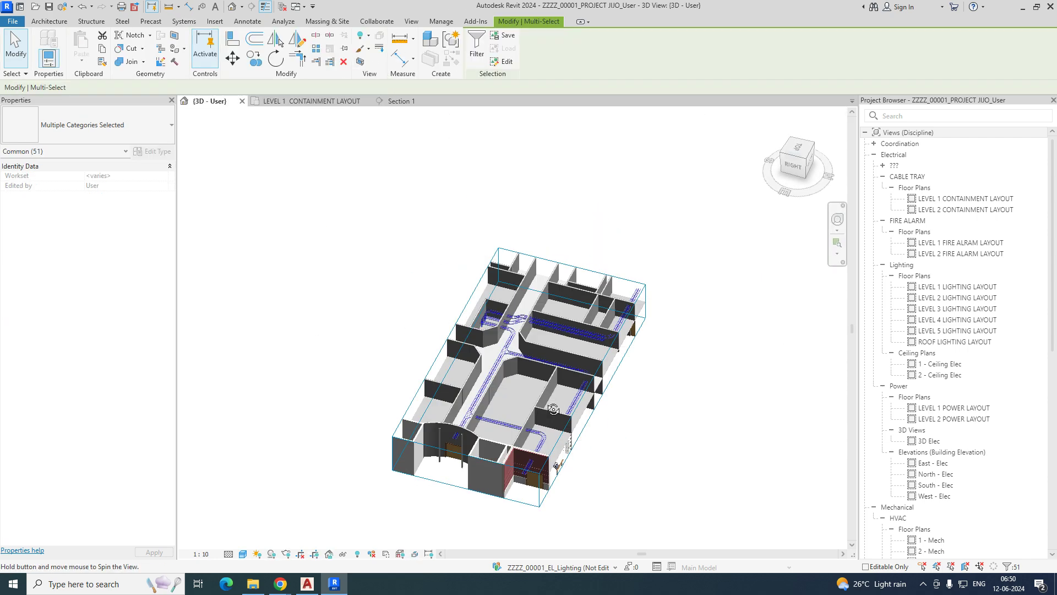
middle_click_drag(499, 389, 673, 387, "shift")
middle_click_drag(409, 383, 365, 382, "shift")
scroll(432, 331, "up", 4)
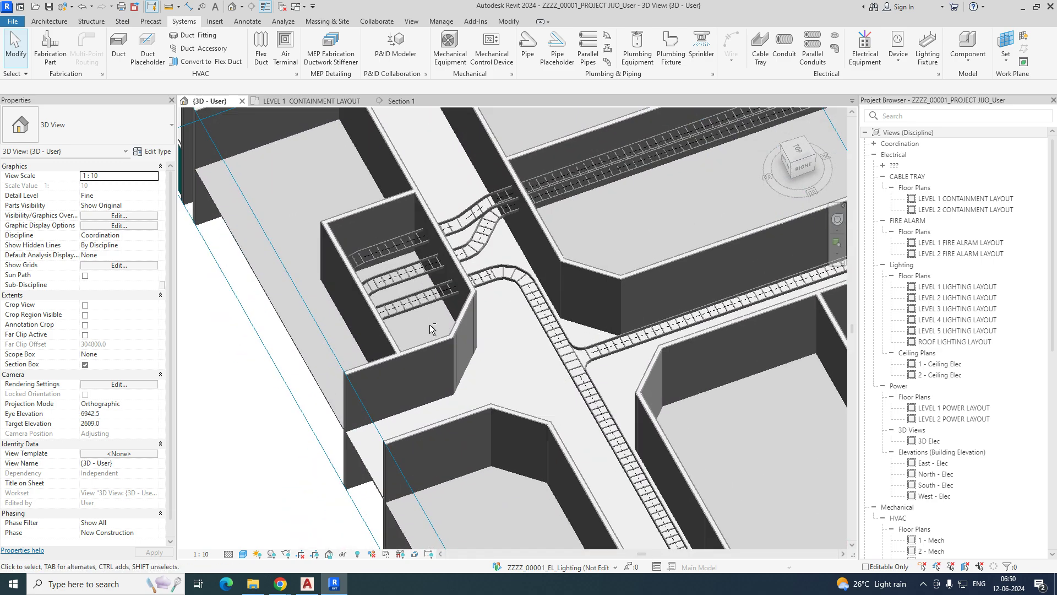
middle_click_drag(432, 330, 350, 326, "shift")
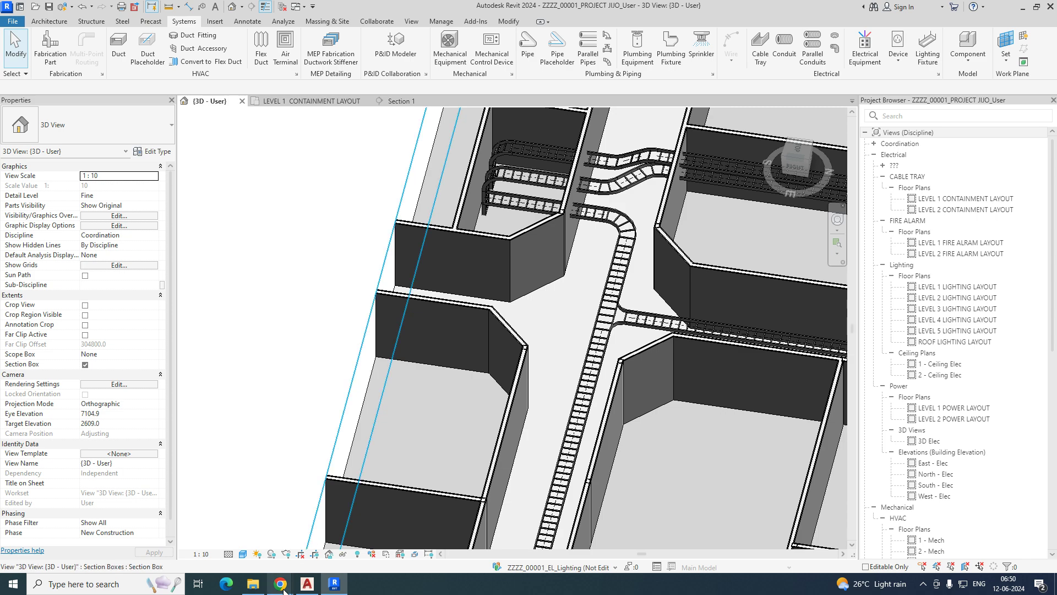
middle_click_drag(582, 331, 611, 194, "shift")
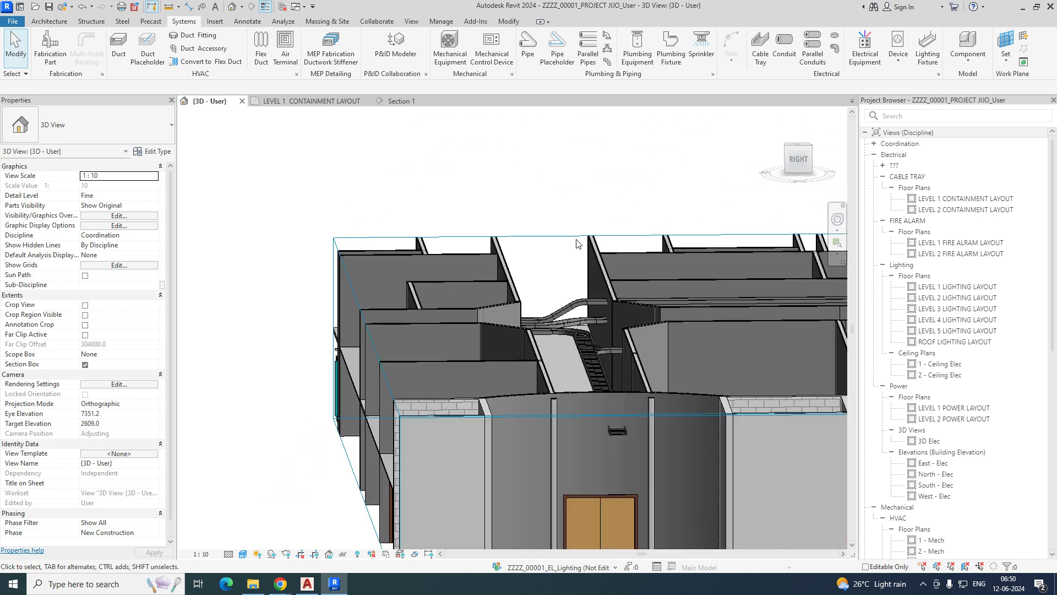
mouse_move(282, 588)
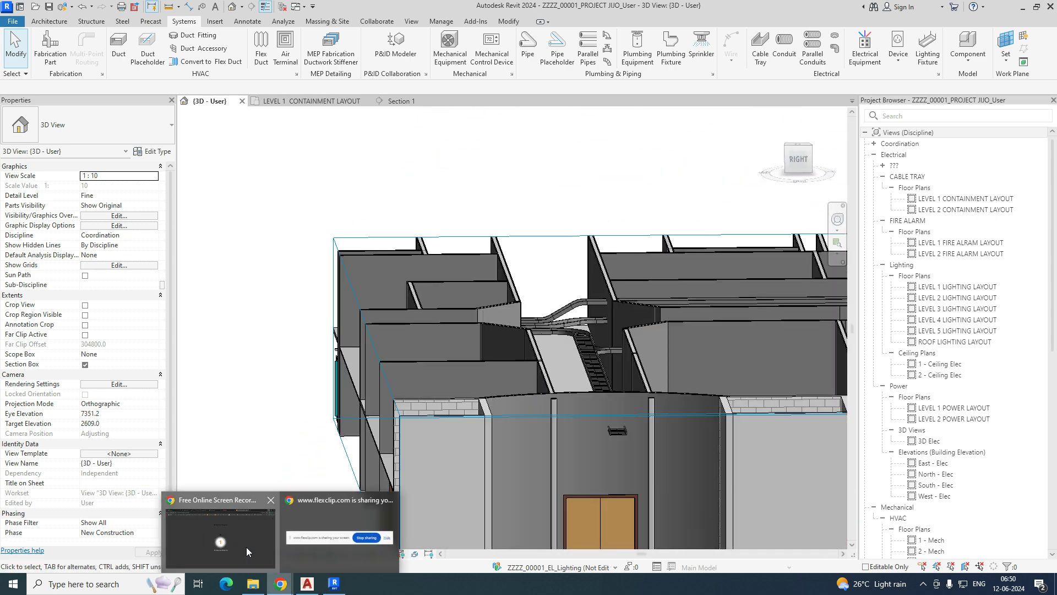